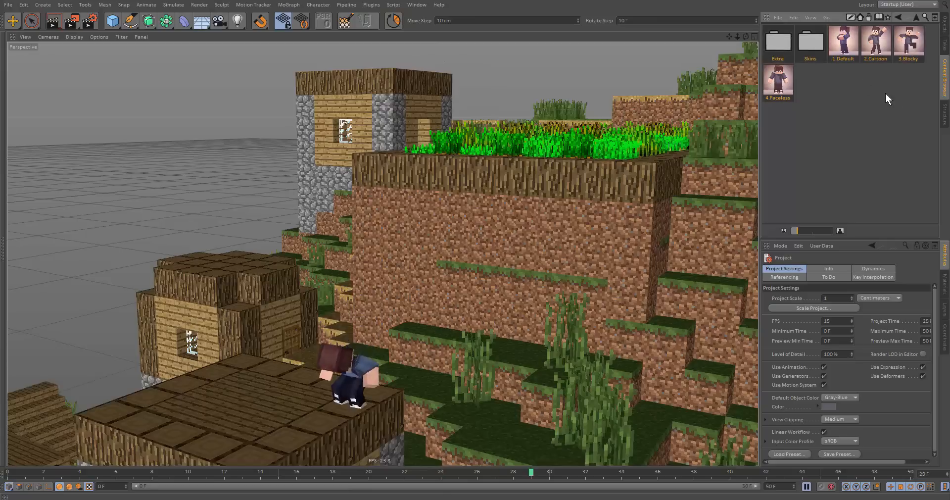
Delete the existing animated character rig from the village scene.
drag(912, 83, 768, 38)
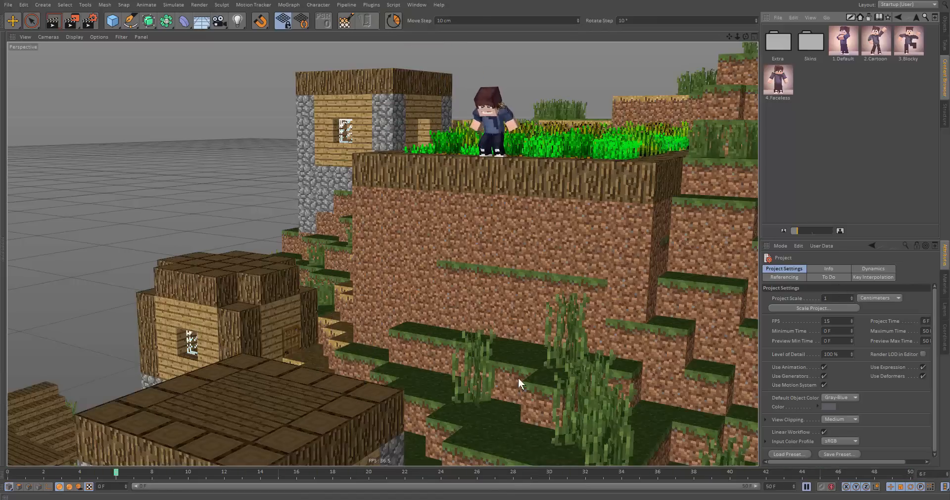
click(944, 23)
click(786, 29)
key(Delete)
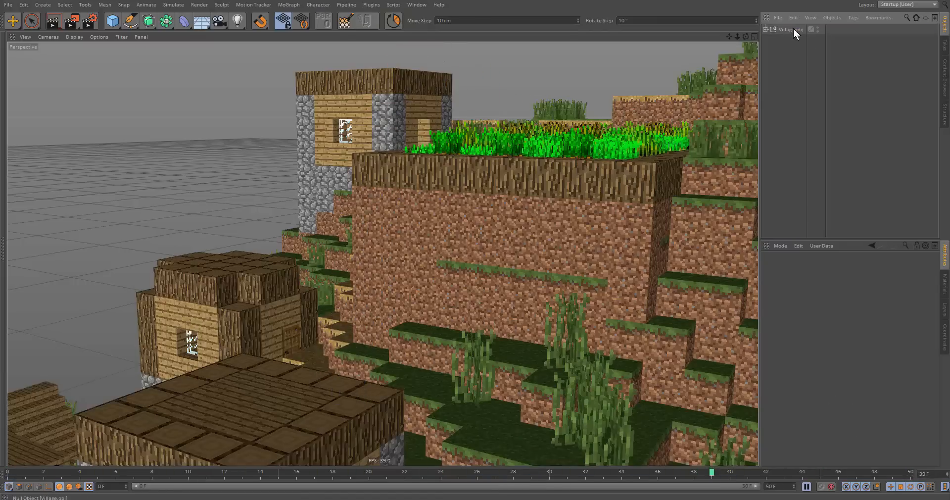
Load the 1.Default rig preset into the scene, stop playback and return the timeline to frame 0.
click(944, 77)
double_click(842, 33)
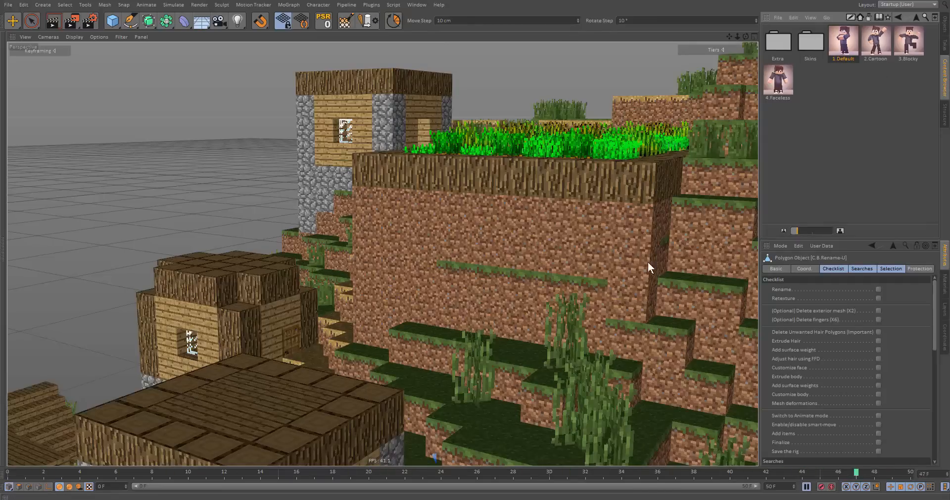
key(F8)
drag(201, 474, 7, 474)
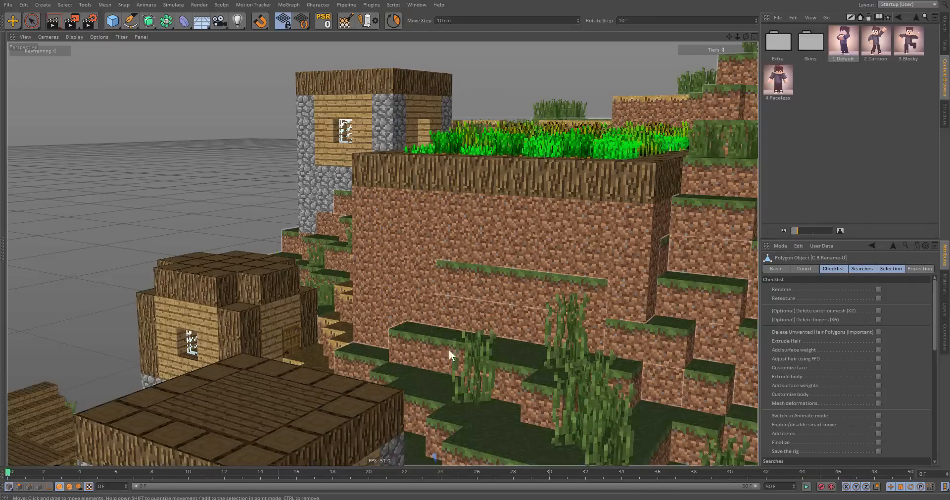
Raise the new character rig along its vertical axis to the height of the village houses.
alt+drag(449, 351, 551, 264)
alt+right_drag(551, 265, 423, 343)
alt+drag(423, 344, 411, 281)
alt+right_drag(510, 300, 439, 348)
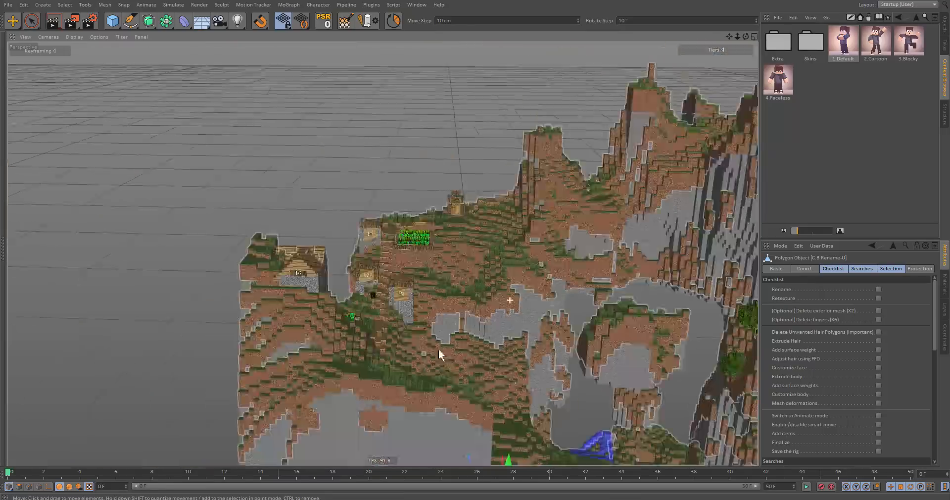
alt+drag(439, 348, 560, 369)
drag(502, 394, 471, 82)
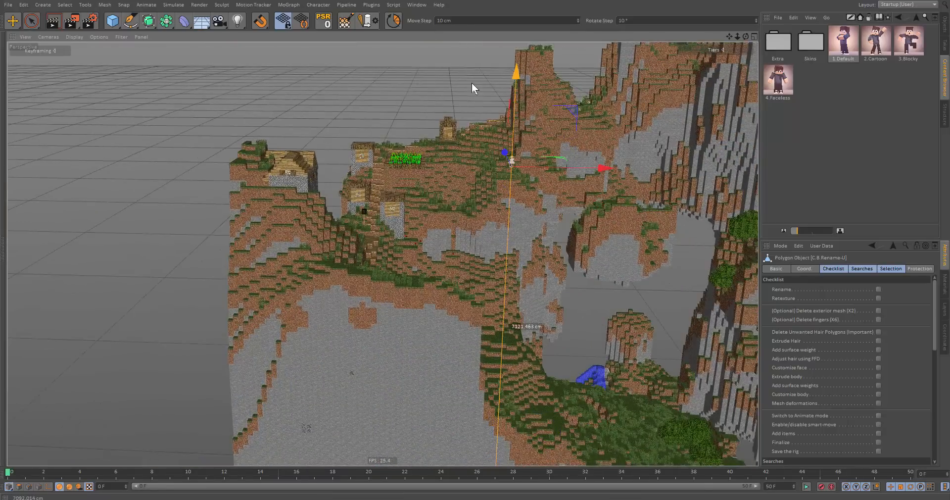
Move the character rig horizontally across the terrain onto the raised crop farm.
alt+right_drag(471, 85, 666, 151)
drag(621, 155, 352, 162)
alt+right_drag(243, 153, 448, 189)
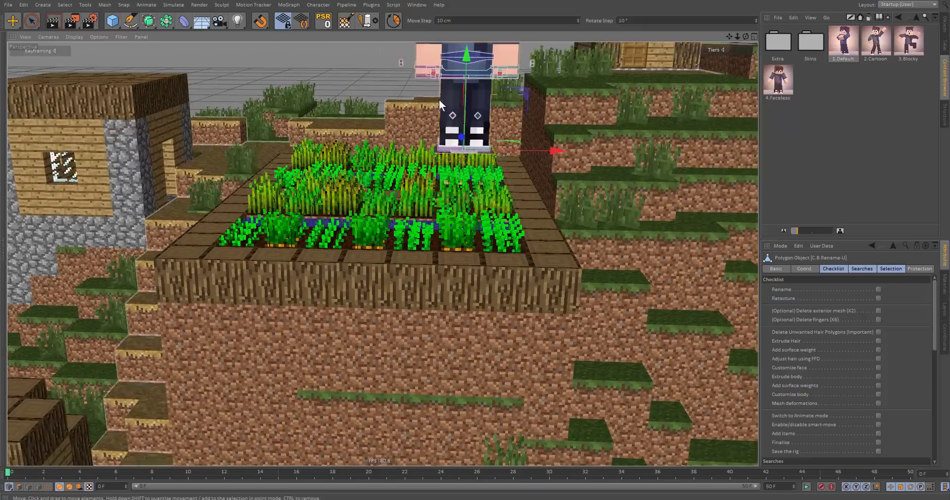
alt+drag(438, 100, 456, 142)
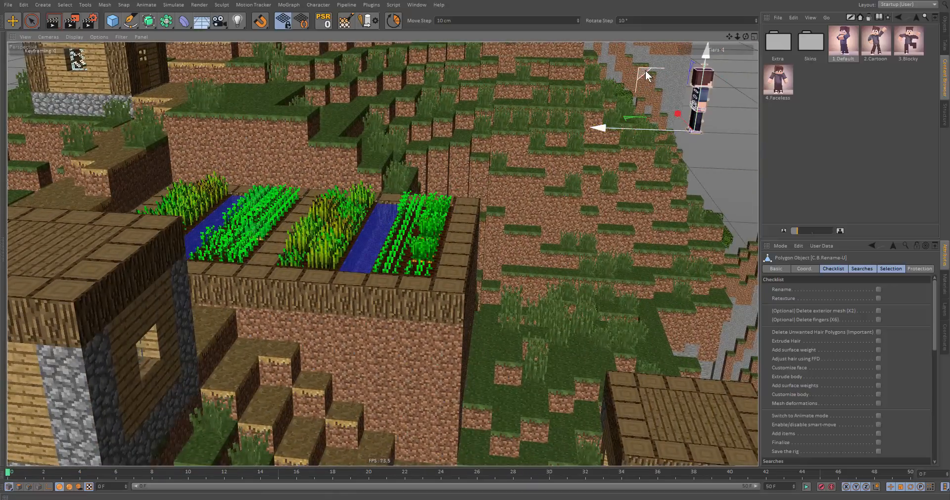
drag(645, 70, 467, 224)
alt+right_drag(467, 223, 502, 280)
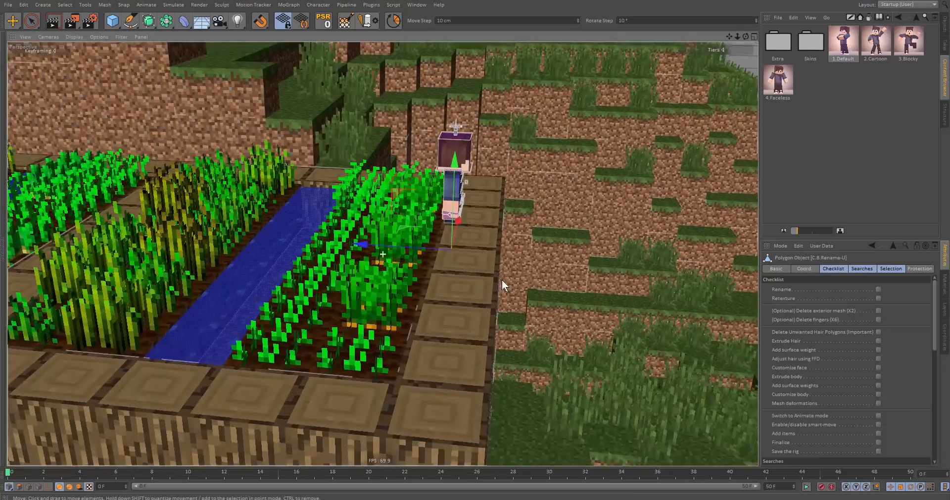
Position the character rig on the wooden log border along the front of the crop farm.
alt+drag(502, 280, 413, 220)
drag(479, 205, 658, 128)
scroll(509, 262, up, 4)
drag(451, 280, 510, 286)
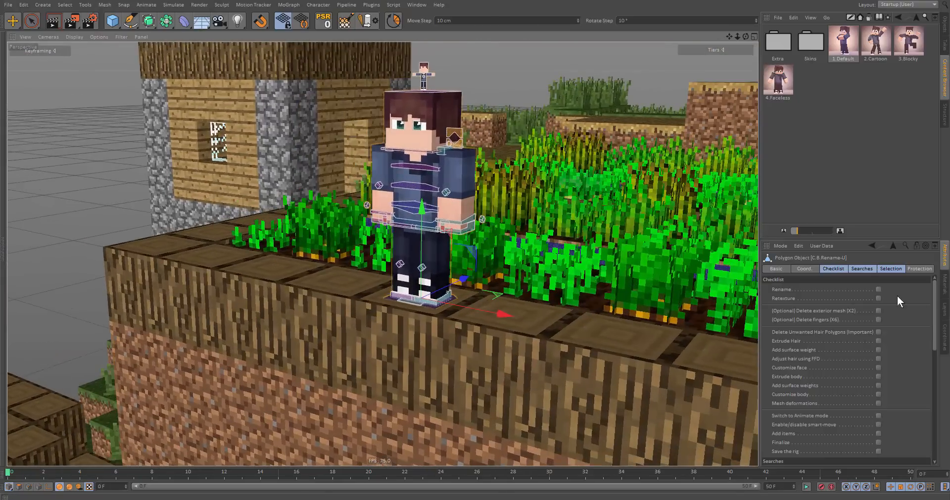
Set the character rig's Y position to 7000 cm.
click(944, 308)
click(945, 284)
click(946, 337)
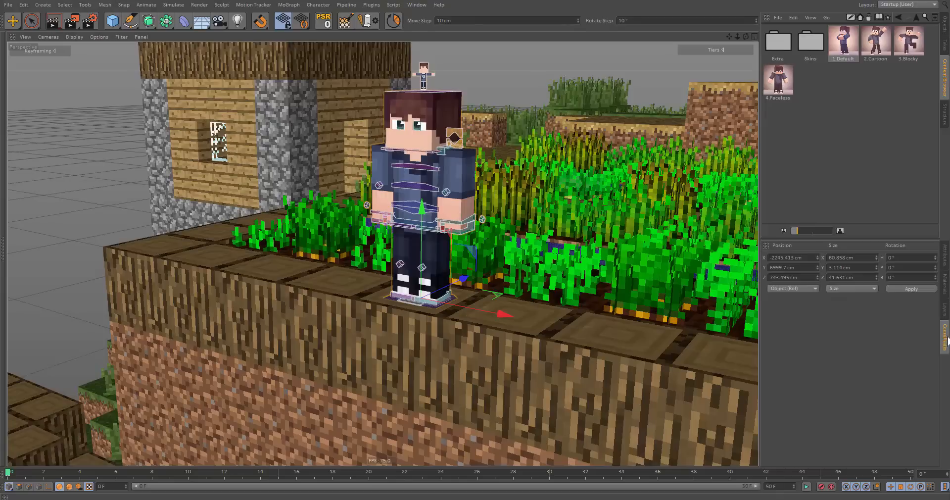
click(799, 266)
key(Return)
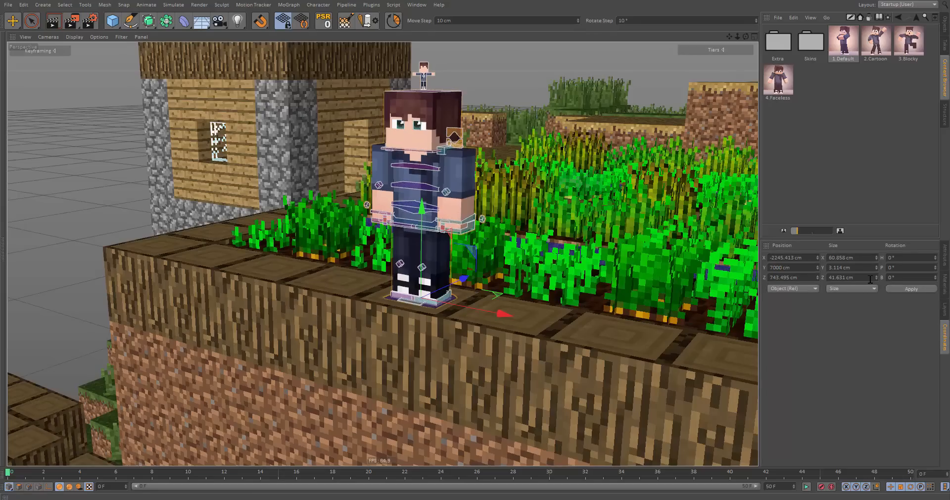
alt+drag(435, 279, 441, 307)
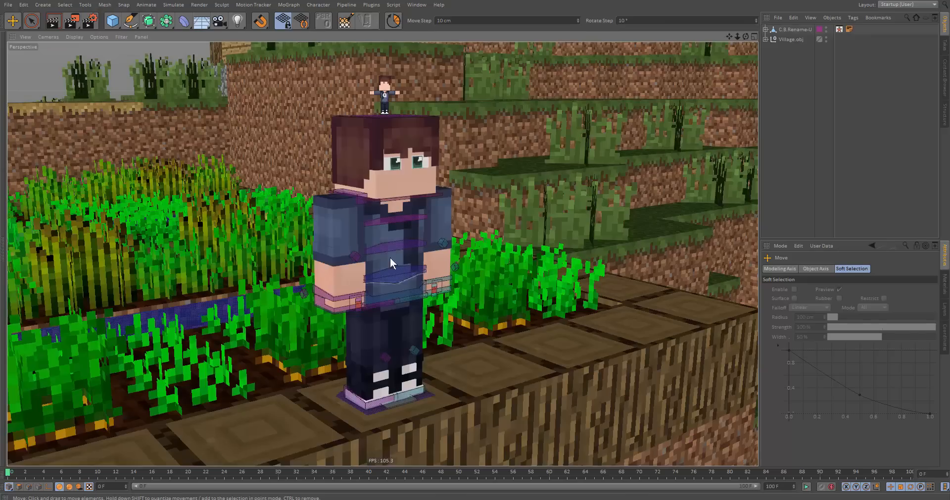
alt+drag(390, 257, 402, 237)
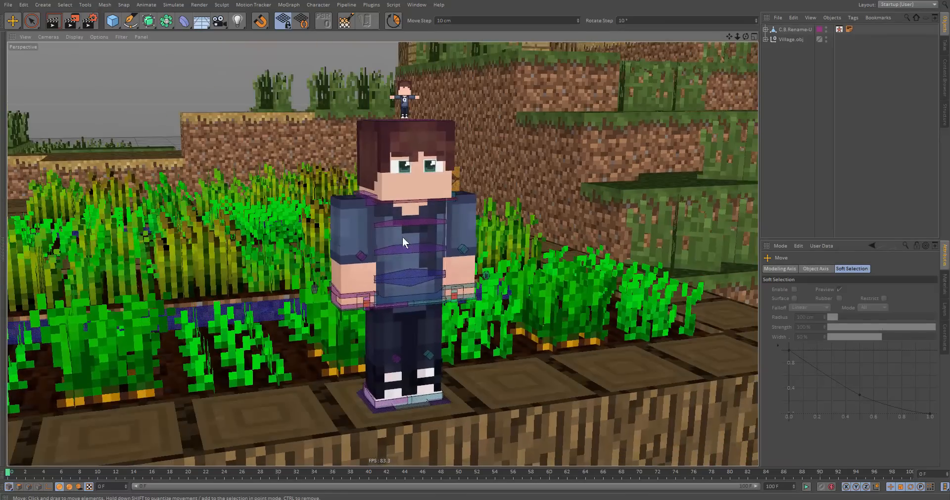
alt+drag(444, 298, 478, 286)
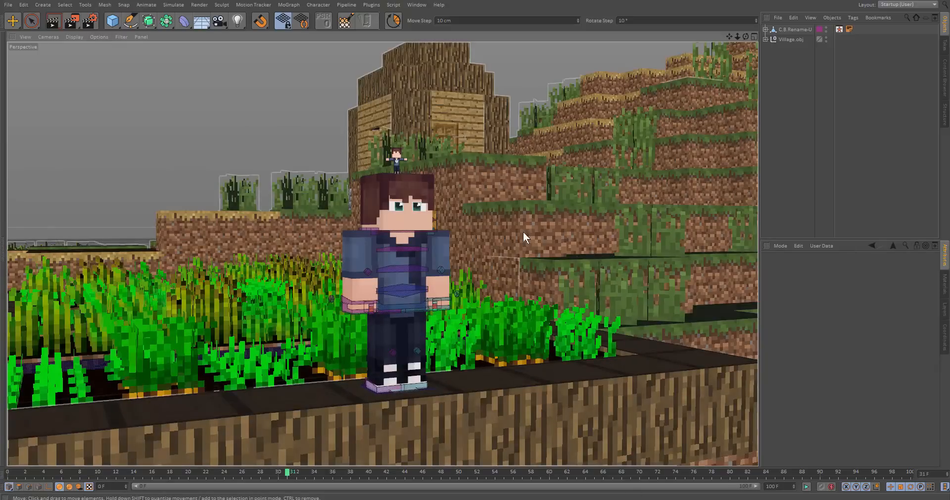
alt+drag(386, 242, 451, 281)
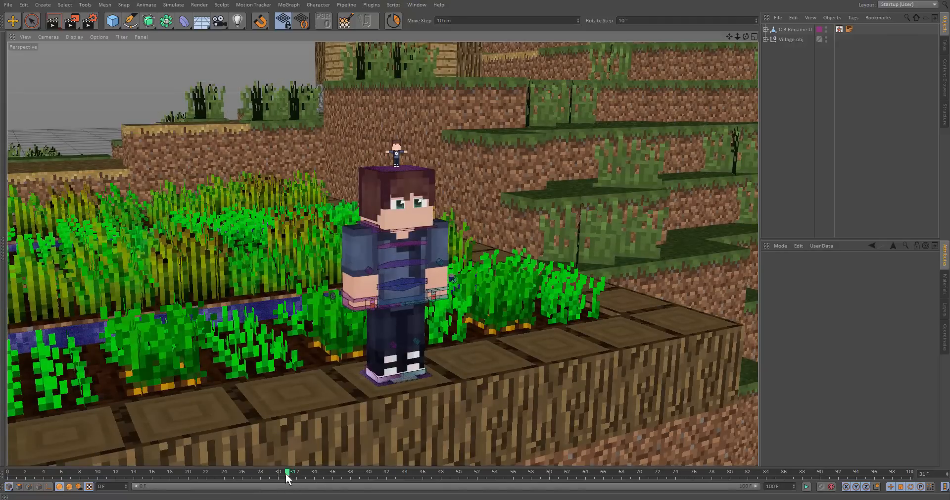
Enable the Frames per Second readout in the perspective viewport's HUD settings and play the animation from frame 0.
drag(286, 474, 8, 472)
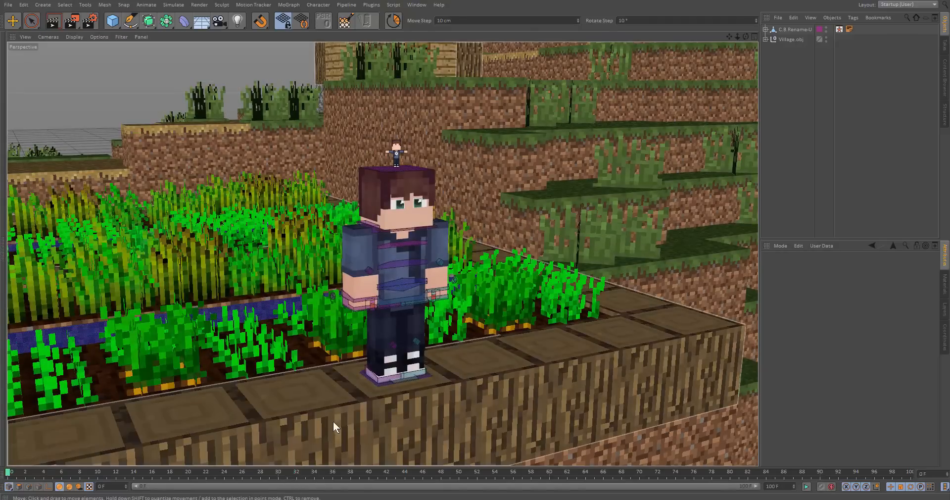
click(98, 37)
click(98, 37)
click(98, 37)
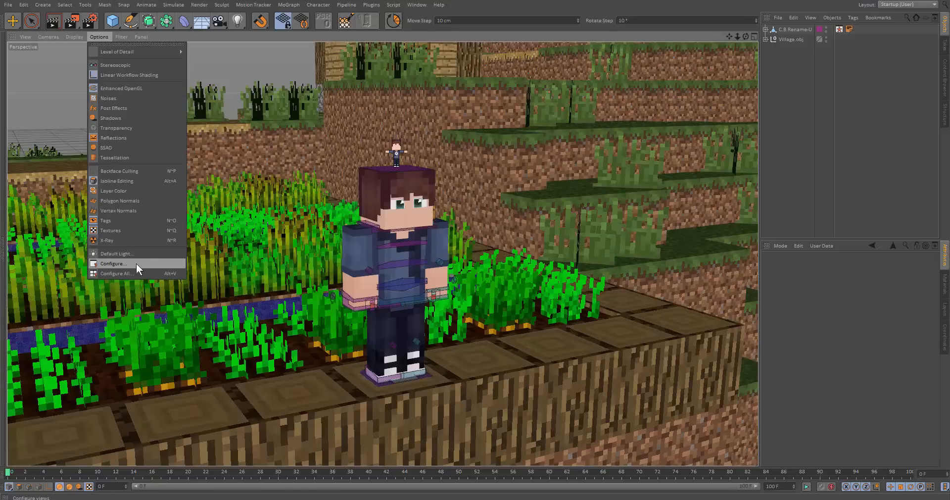
click(136, 263)
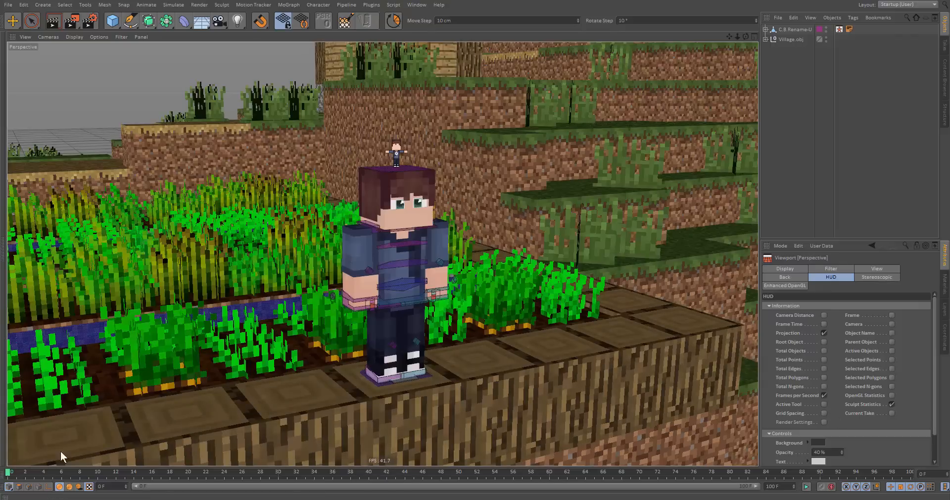
key(F8)
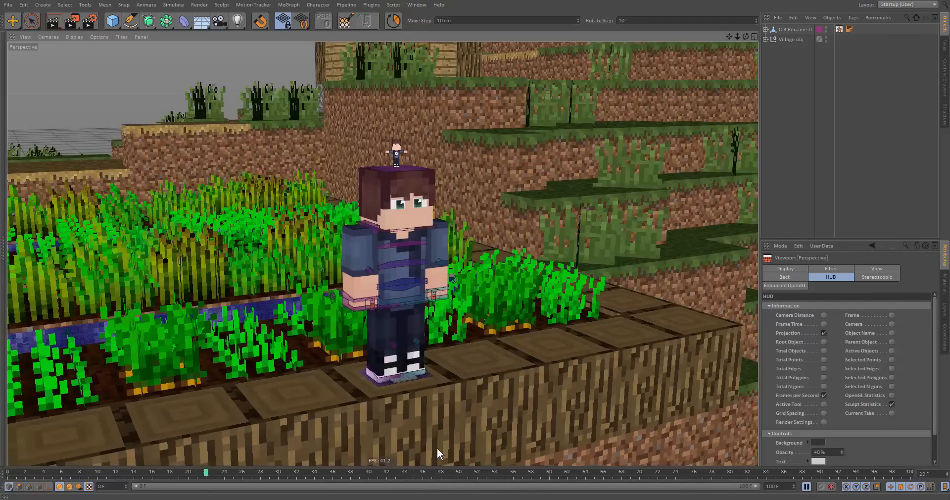
Set the project's frame rate to 15 FPS, trying 30 FPS in between for comparison.
click(944, 311)
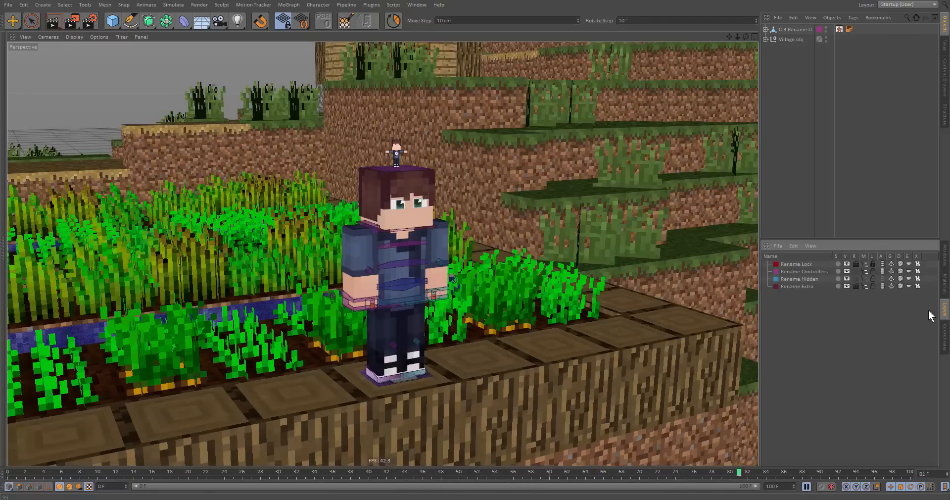
click(944, 284)
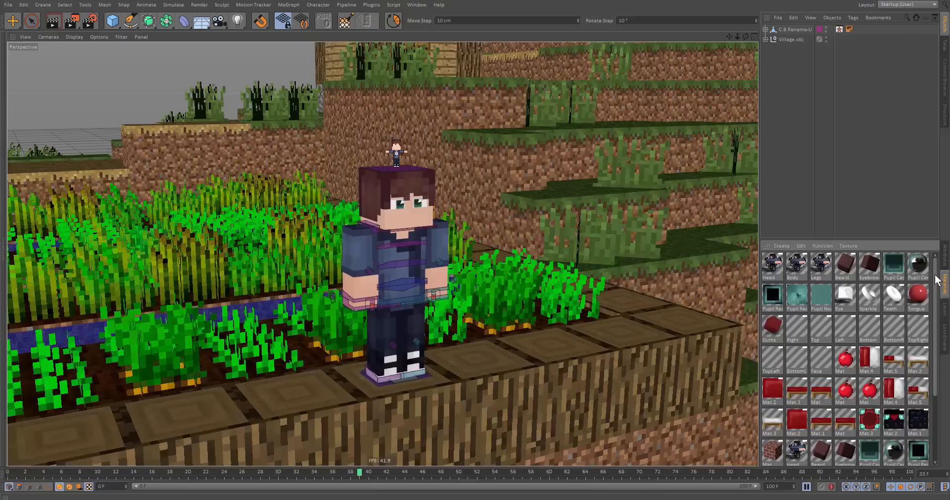
click(945, 256)
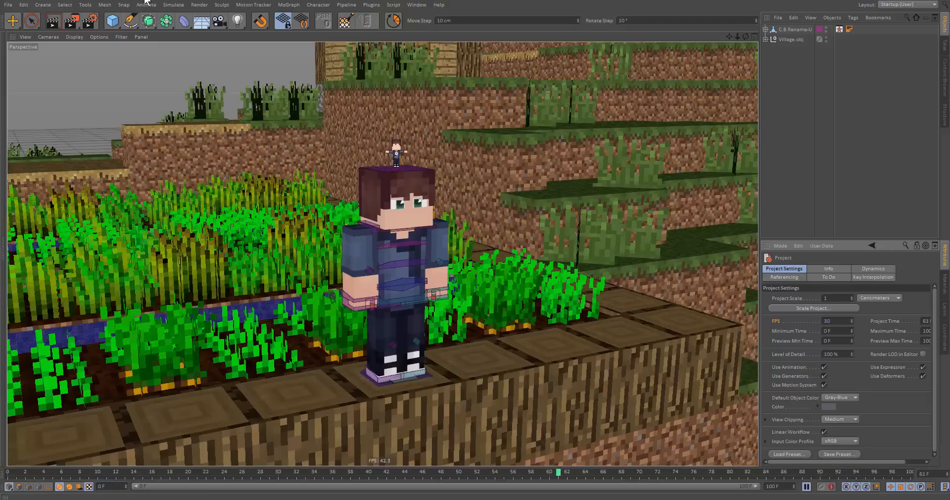
click(822, 322)
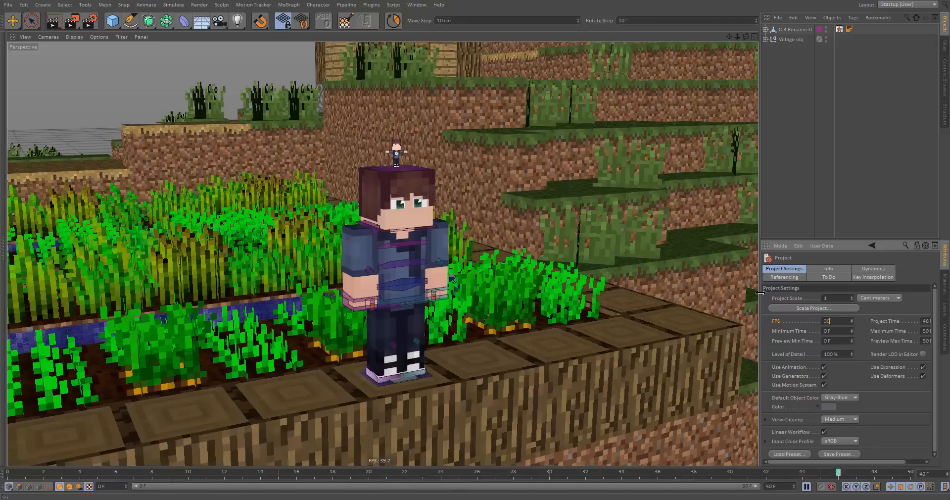
key(Return)
key(Return)
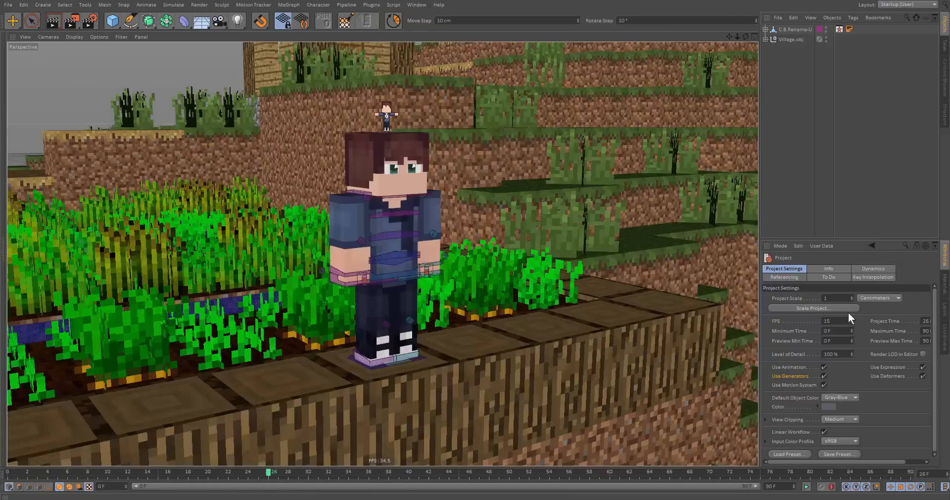
Set the project's frame rate to 30 FPS and scrub forward through the timeline.
double_click(836, 320)
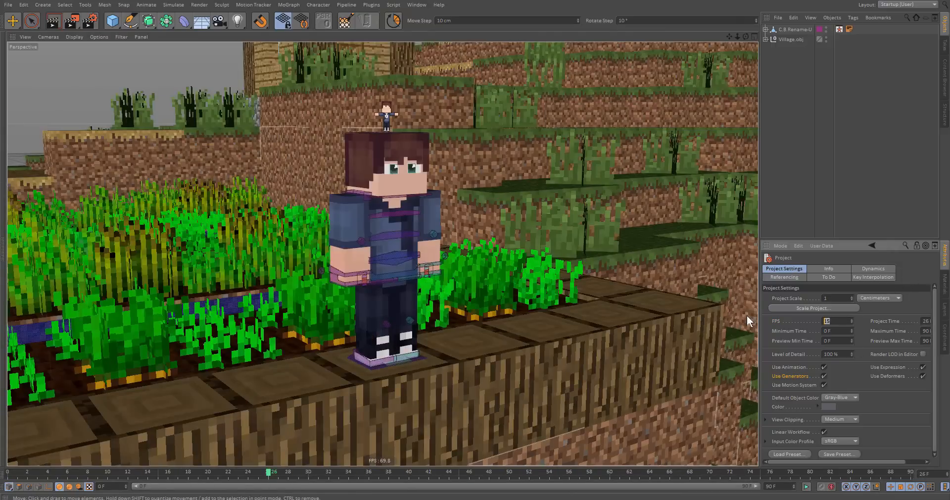
text(30)
key(Return)
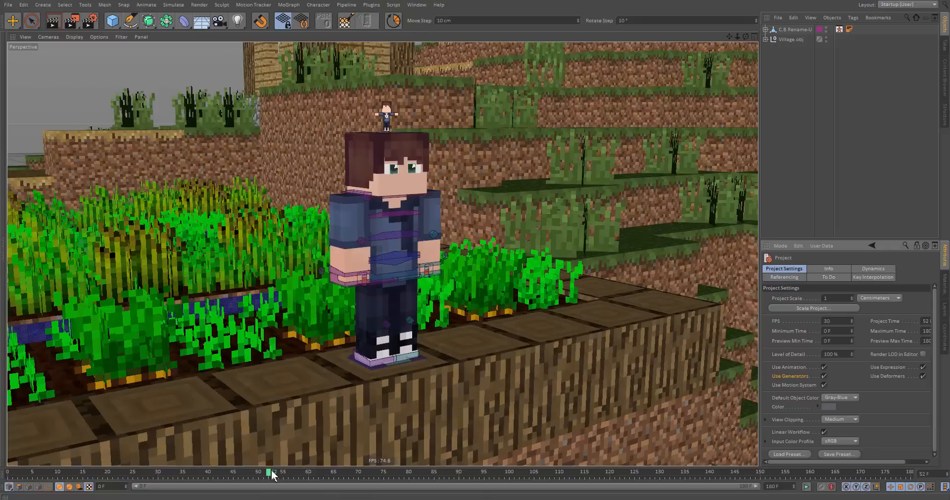
drag(270, 473, 374, 473)
Return the project's frame rate to 15 FPS and move the playhead back toward the early frames.
double_click(835, 320)
text(15)
key(Return)
click(156, 471)
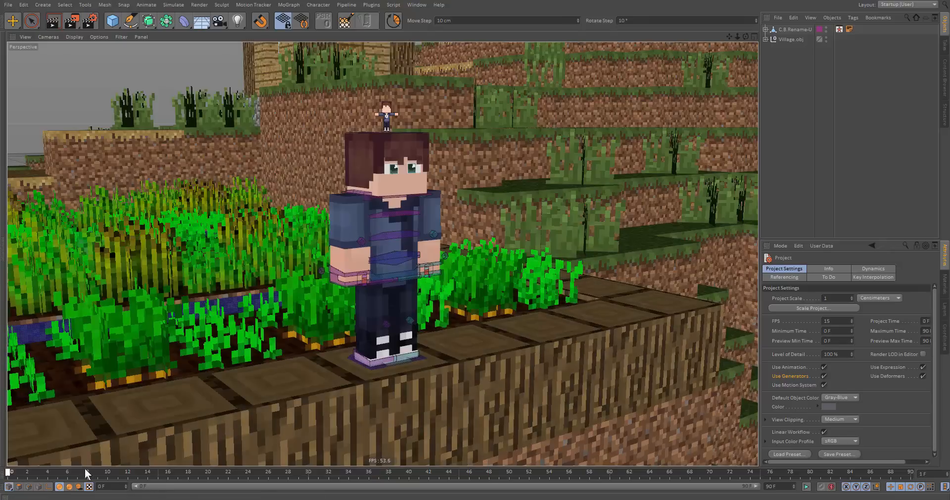
Try a 30 FPS project frame rate again and undo the change.
click(824, 321)
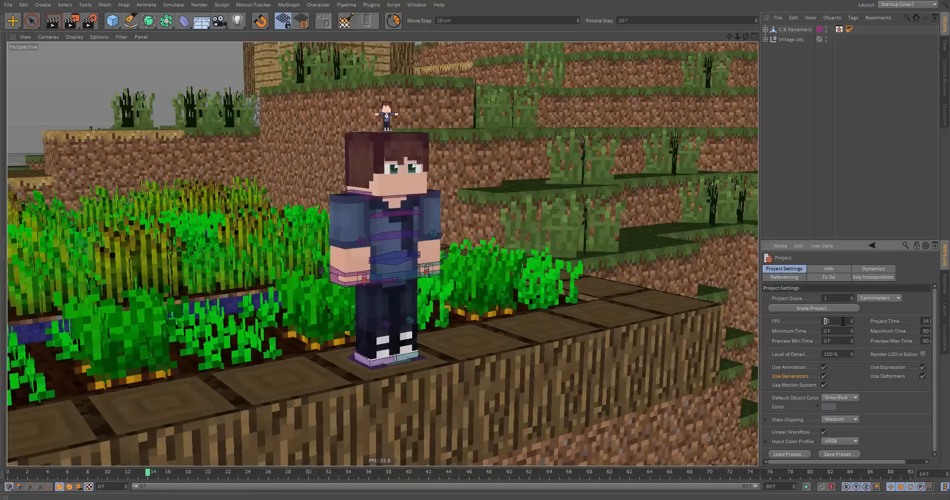
text(30)
key(Return)
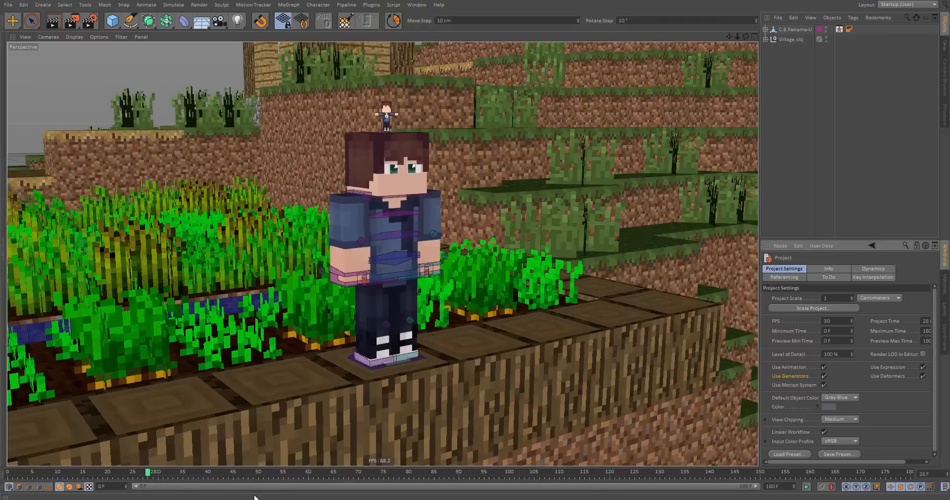
key(ctrl+z)
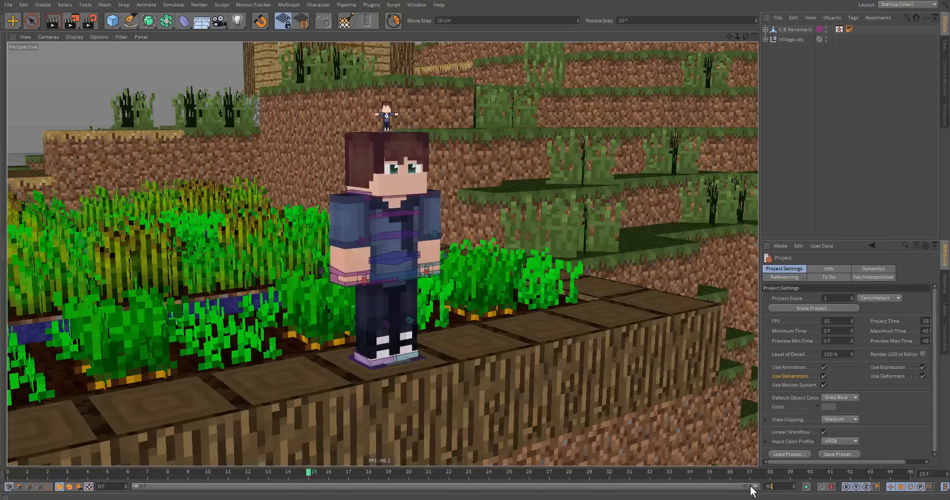
Set the timeline's maximum time to 84 frames and extend the preview range to its end.
text(90)
key(Return)
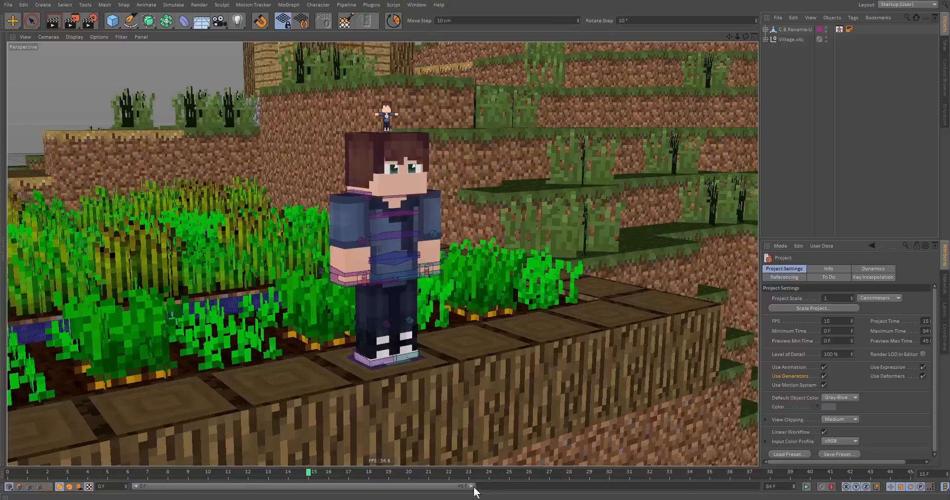
drag(473, 486, 929, 489)
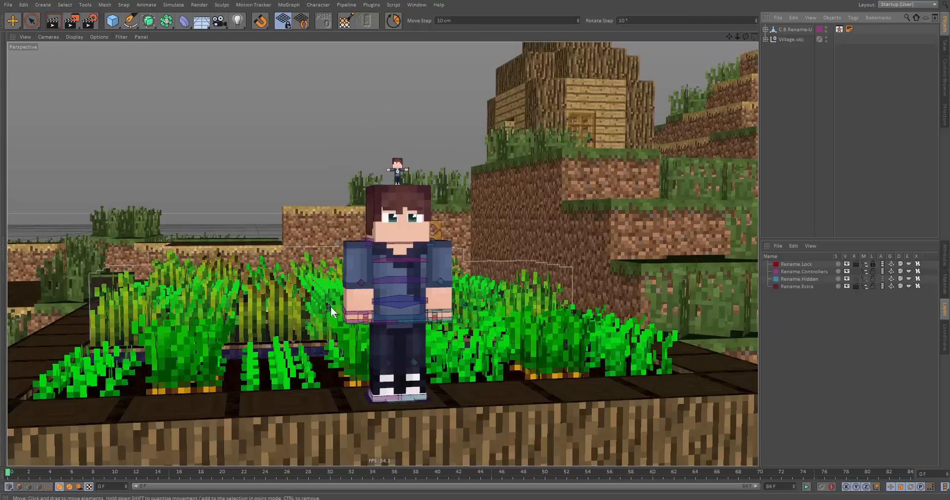
Try moving some of the village's crops upward directly in the viewport.
drag(534, 324, 574, 262)
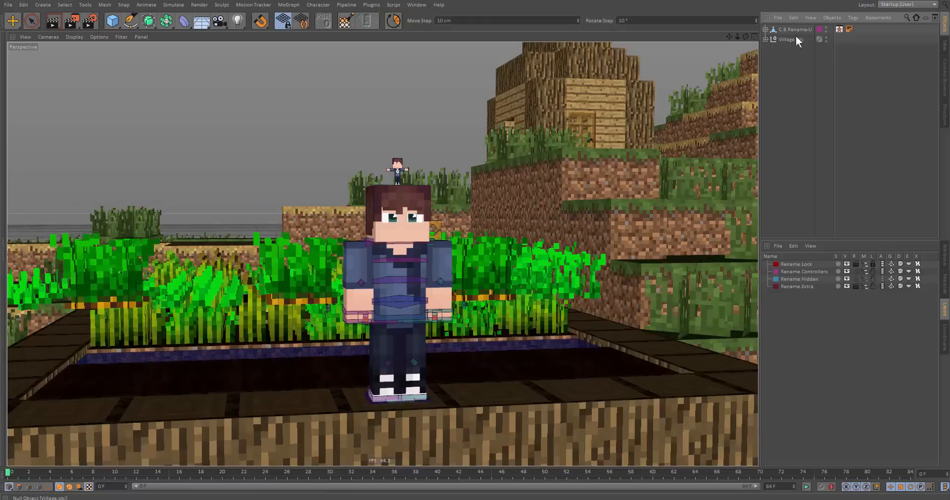
Select all child objects of the Village.obj null and add them to a new layer.
click(765, 39)
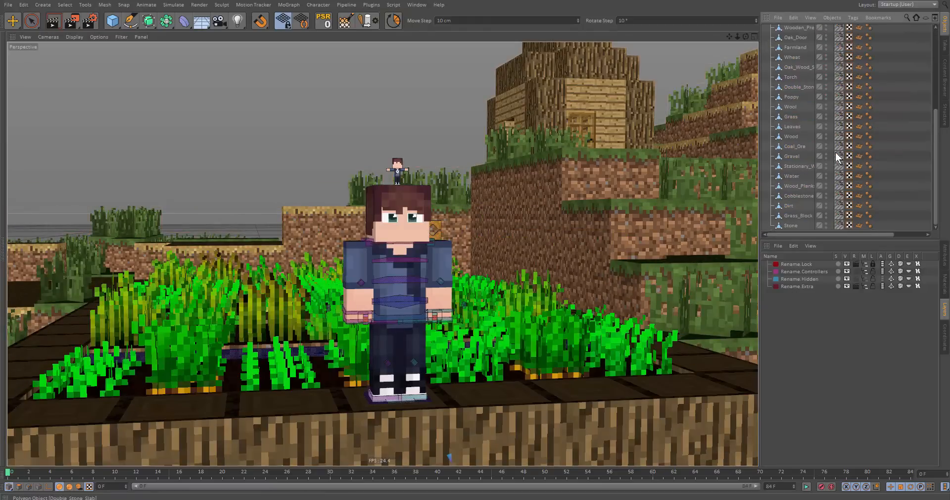
click(794, 224)
scroll(782, 126, up, 5)
shift+click(790, 49)
right_click(794, 114)
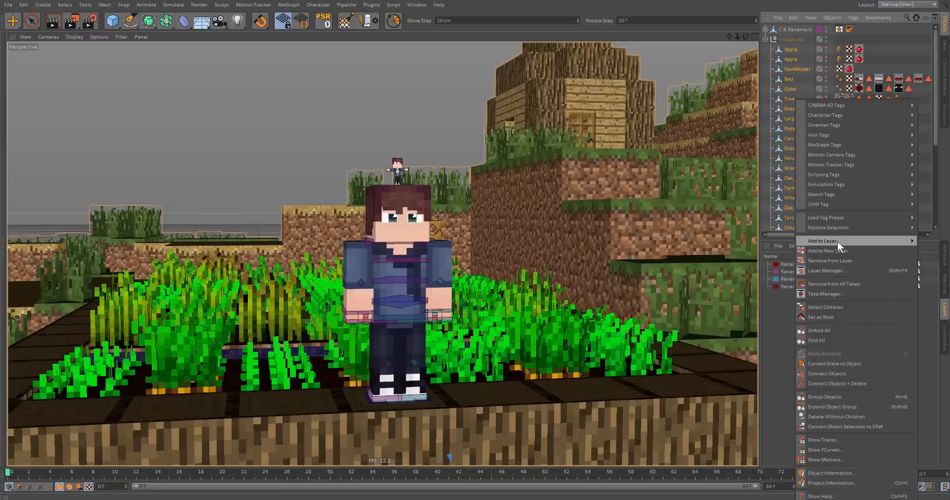
mouse_move(837, 241)
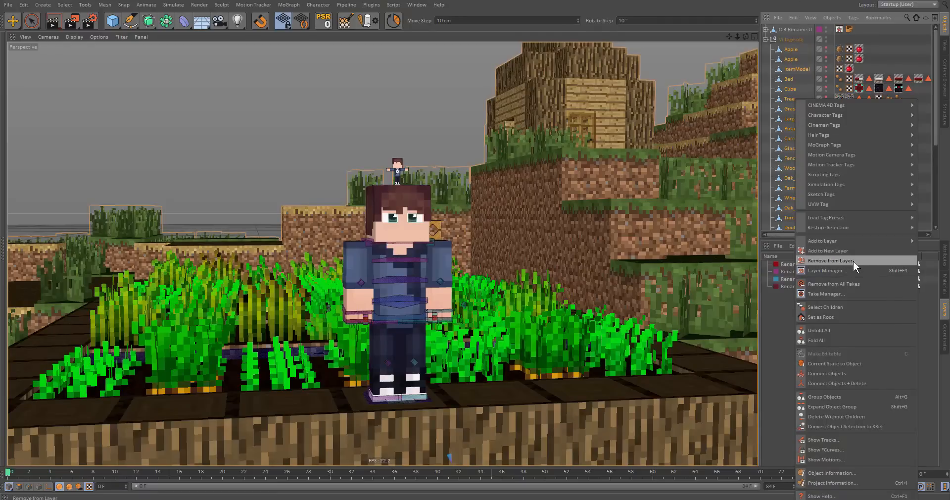
click(850, 251)
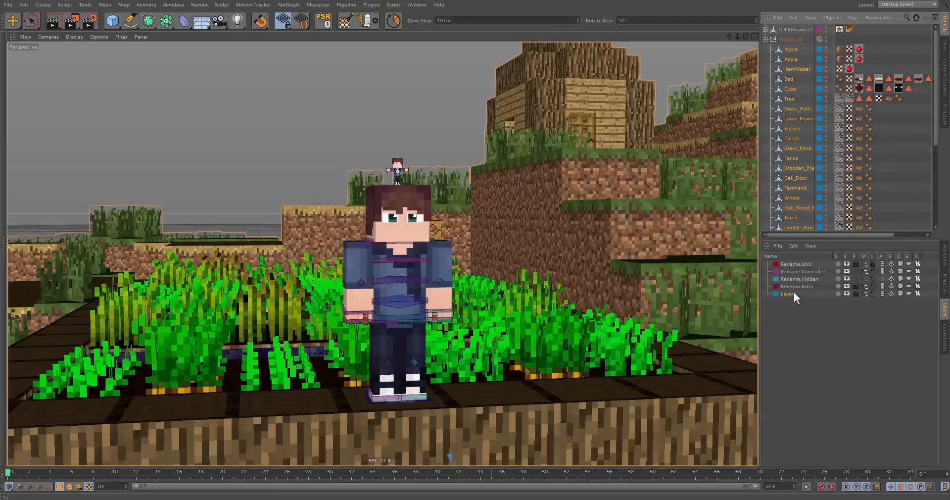
Move the village's new layer to the top of the layer list and rename it Set.
click(944, 259)
click(944, 284)
click(944, 307)
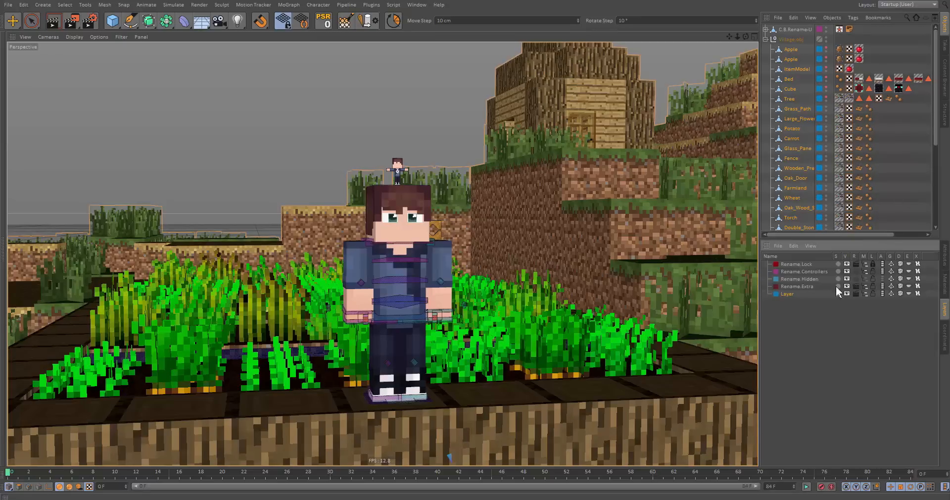
drag(792, 295, 789, 265)
drag(787, 261, 789, 263)
double_click(788, 263)
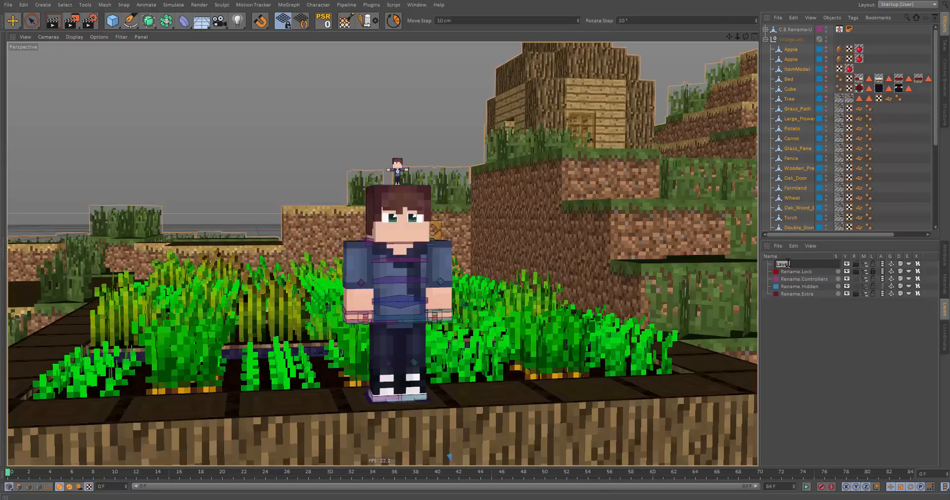
text(Se)
key(Return)
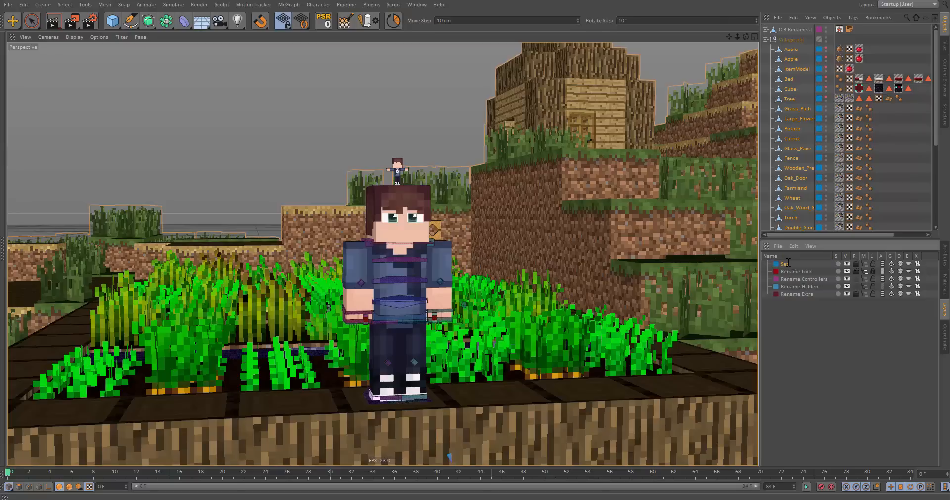
Lock the Set layer and test the lock by trying to move the village in the viewport.
click(872, 263)
click(847, 263)
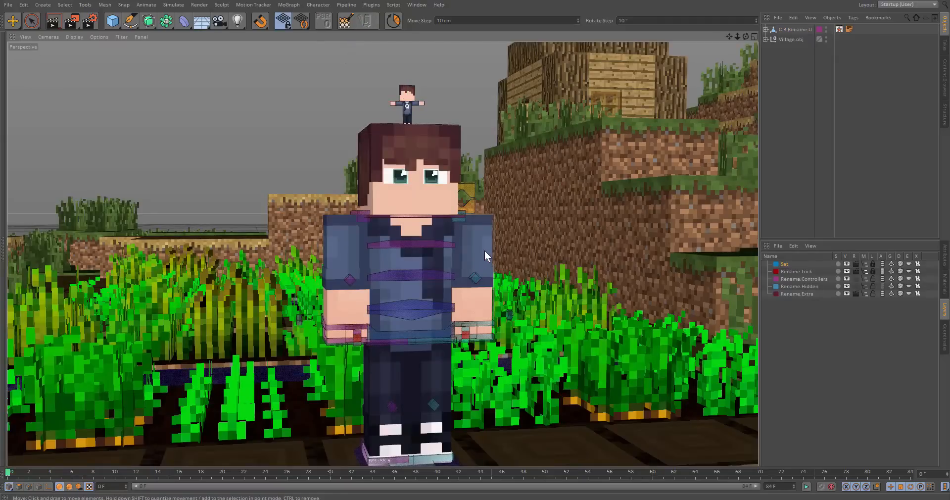
drag(485, 250, 572, 184)
key(ctrl+z)
Try moving the character's chest and torso controllers directly in the viewport, undoing each move.
click(410, 111)
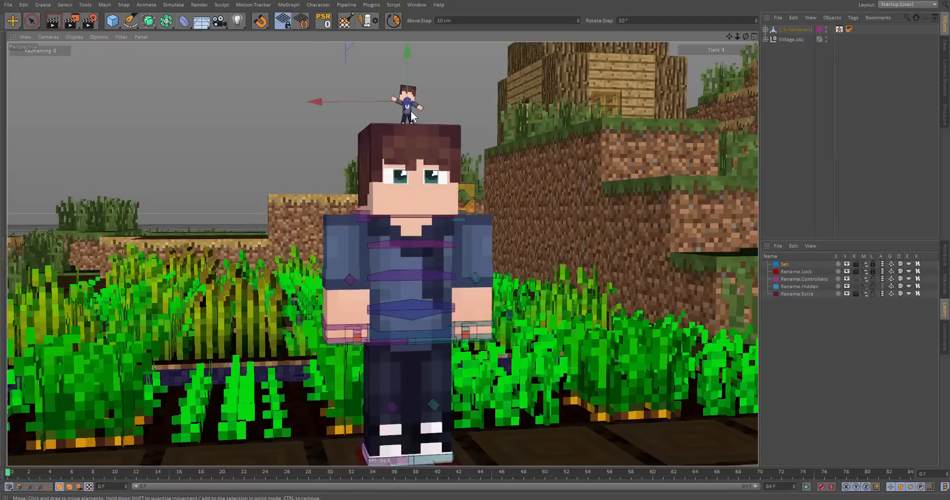
click(445, 245)
drag(449, 245, 420, 261)
key(ctrl+z)
click(430, 275)
mouse_move(500, 230)
mouse_down()
mouse_move(461, 218)
mouse_move(504, 240)
mouse_up()
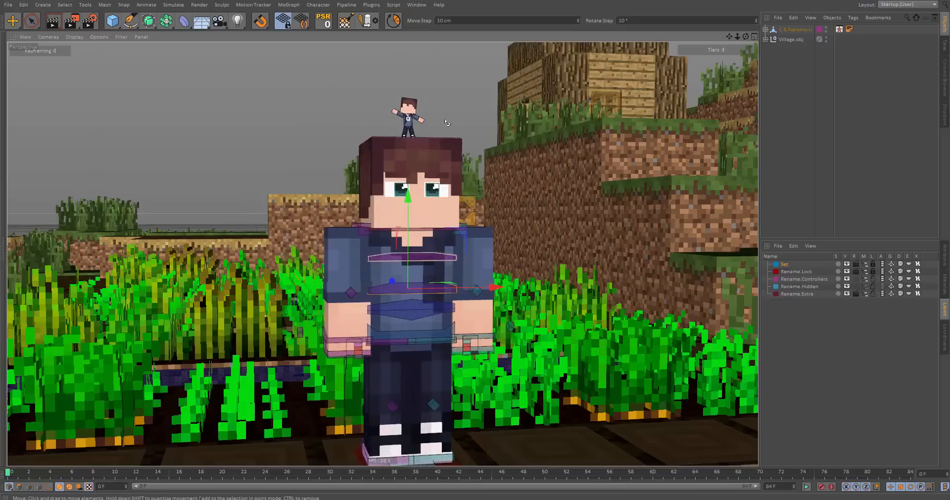
key(ctrl+z)
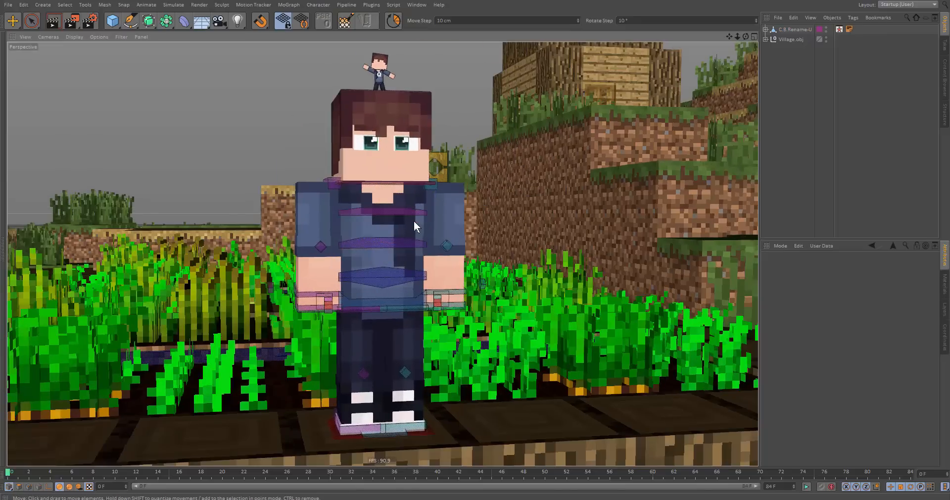
Open the character rig's Visual Selector in its own window, with the whole body picker image in view.
key(e)
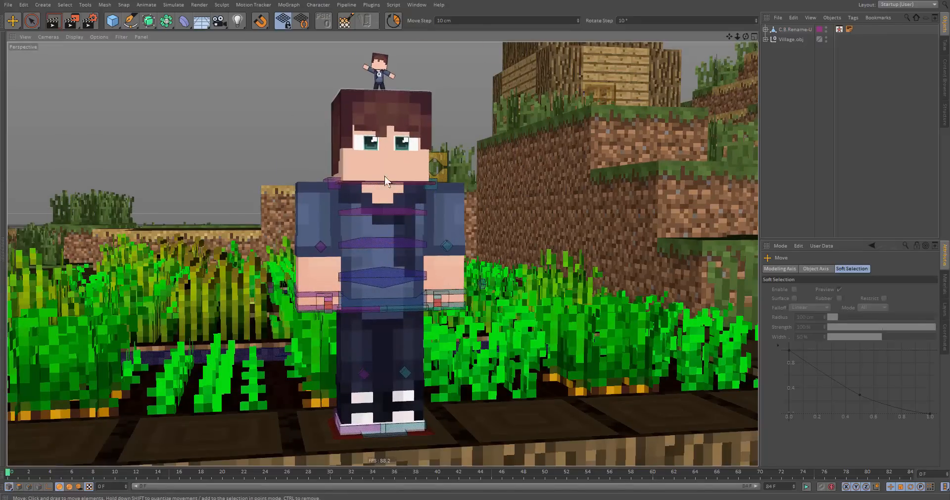
double_click(840, 30)
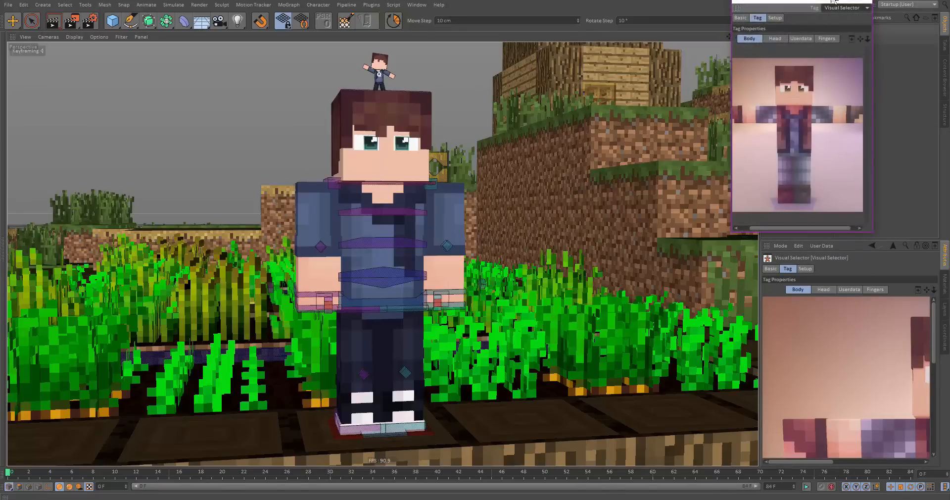
click(857, 1)
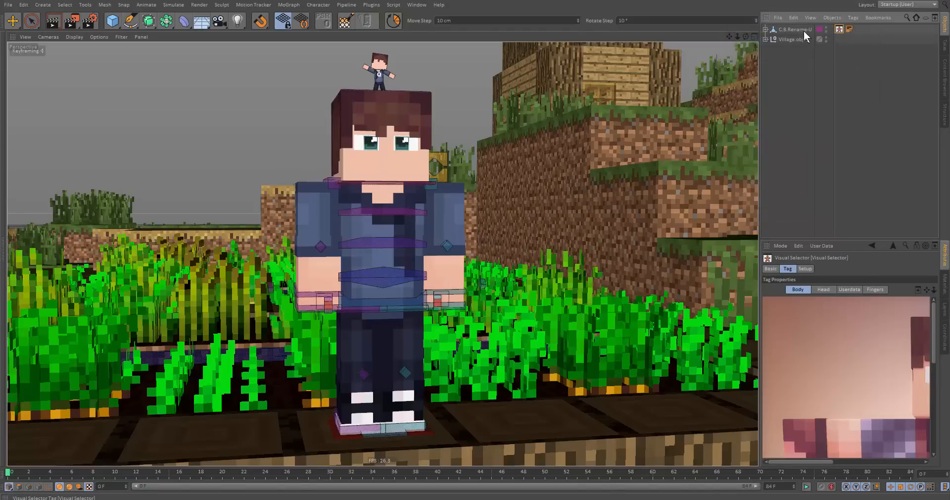
click(805, 30)
click(839, 29)
double_click(839, 29)
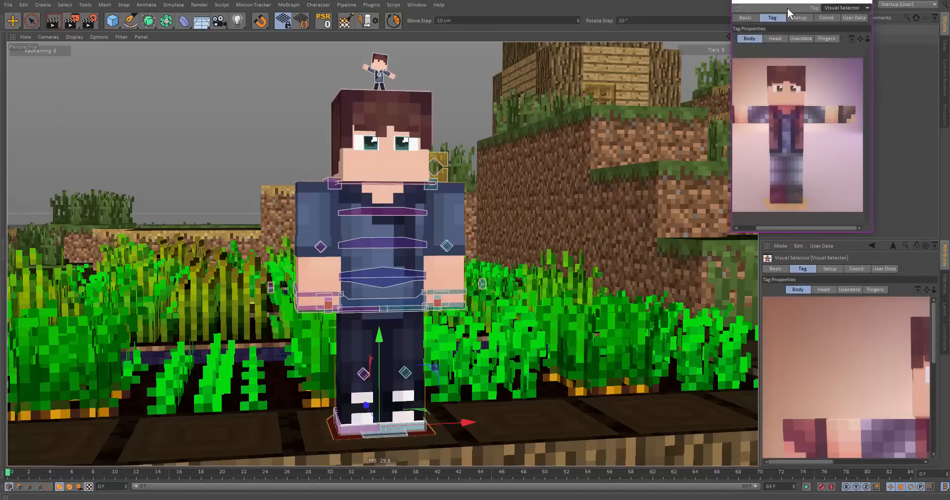
drag(801, 161, 842, 161)
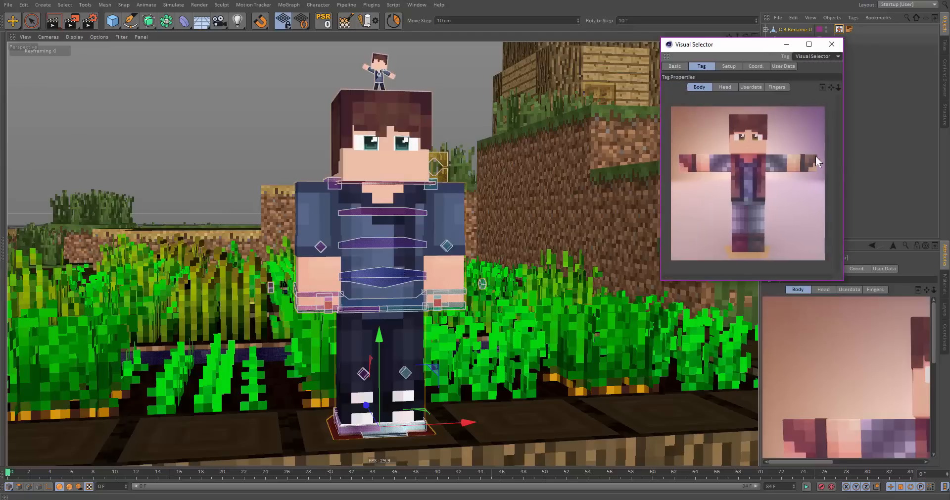
Try picking the waist, one hand and all body controllers in the Visual Selector, swinging the arm outward about 34.5 cm.
click(750, 186)
key(r)
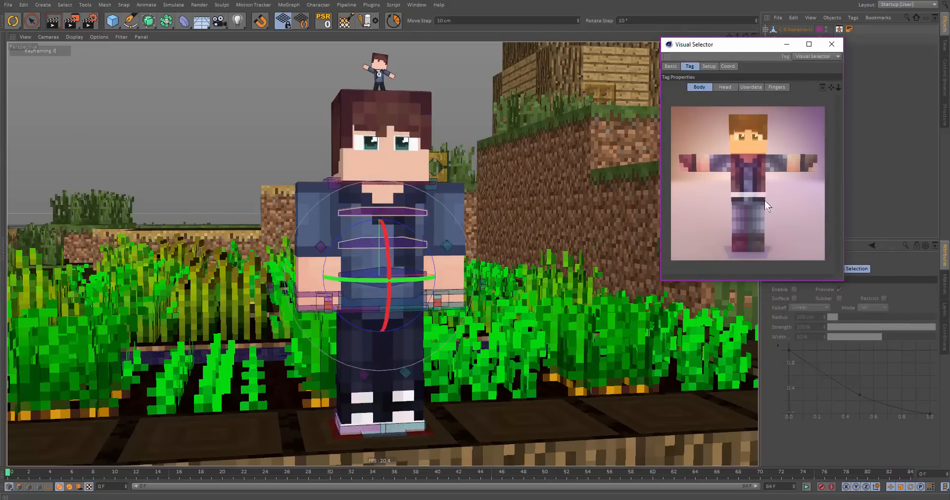
click(696, 170)
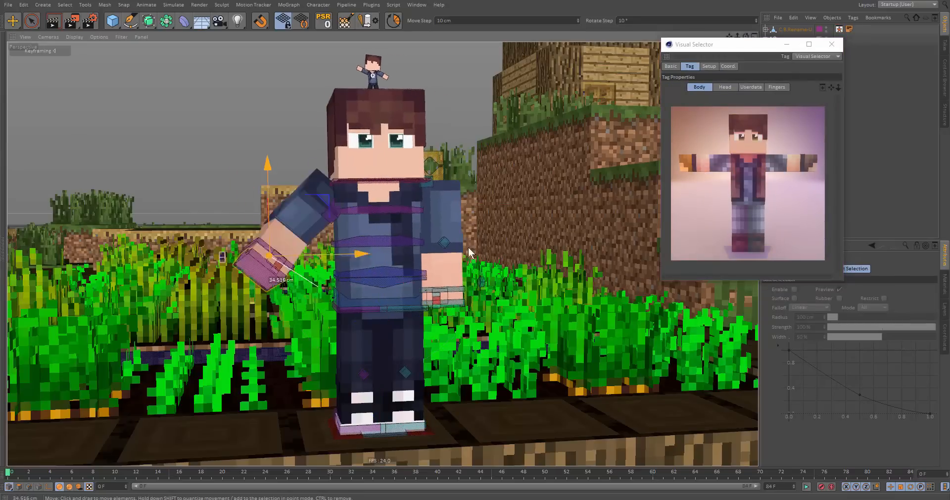
drag(821, 117, 644, 271)
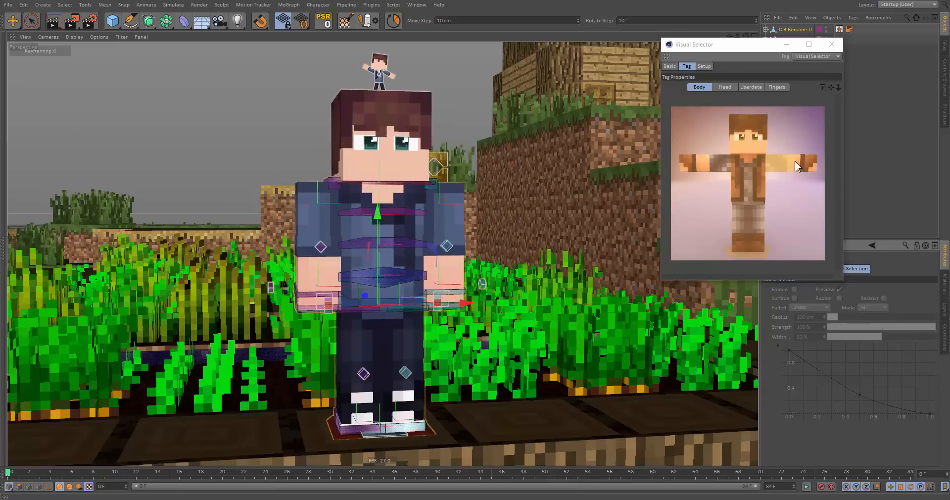
Check the Head and Userdata pages of the Visual Selector and return to the Body page.
click(724, 89)
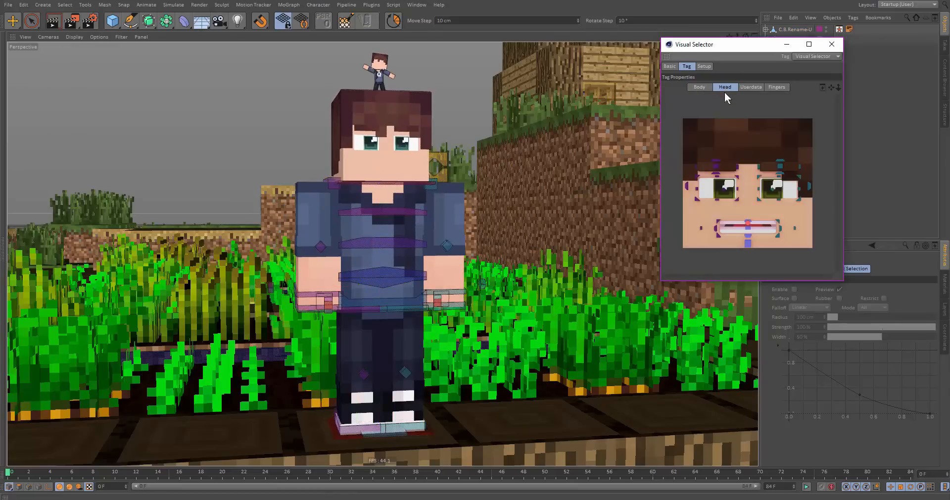
click(761, 87)
click(699, 87)
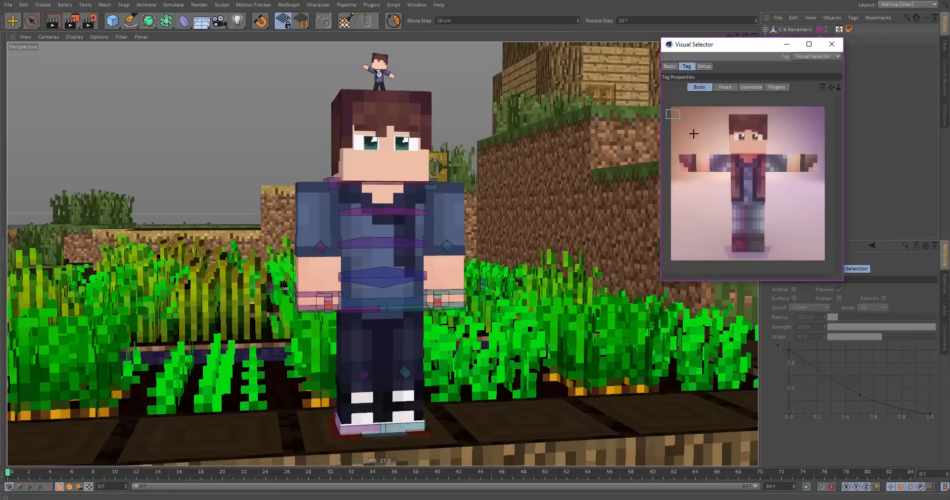
Select every body controller, record a keyframe for them at frame 0 and move the playhead to frame 10.
drag(693, 133, 834, 273)
key(F8)
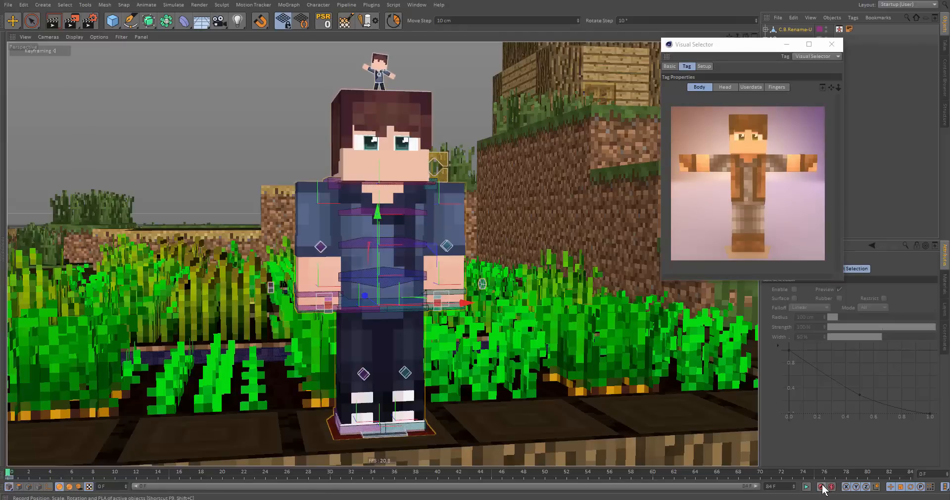
scroll(376, 285, up, 2)
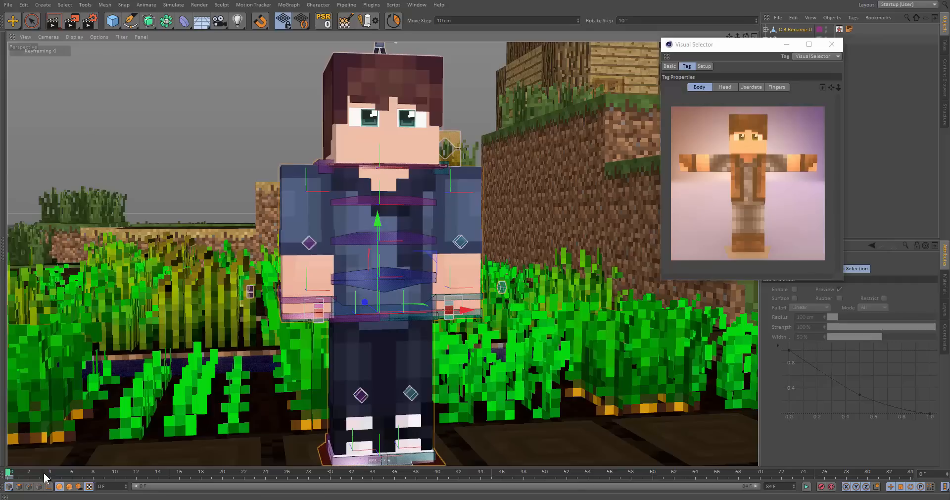
drag(44, 473, 133, 477)
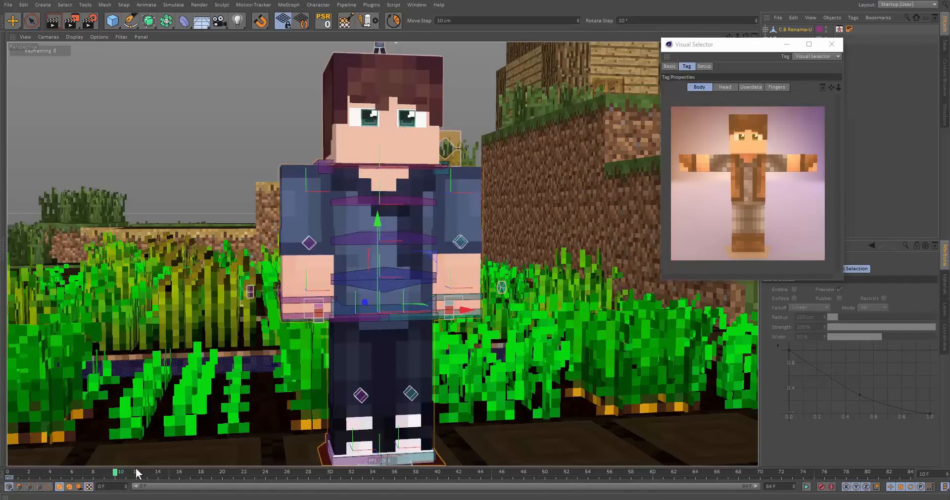
Open the Customize Commands manager for assigning shortcuts.
click(416, 4)
mouse_move(464, 21)
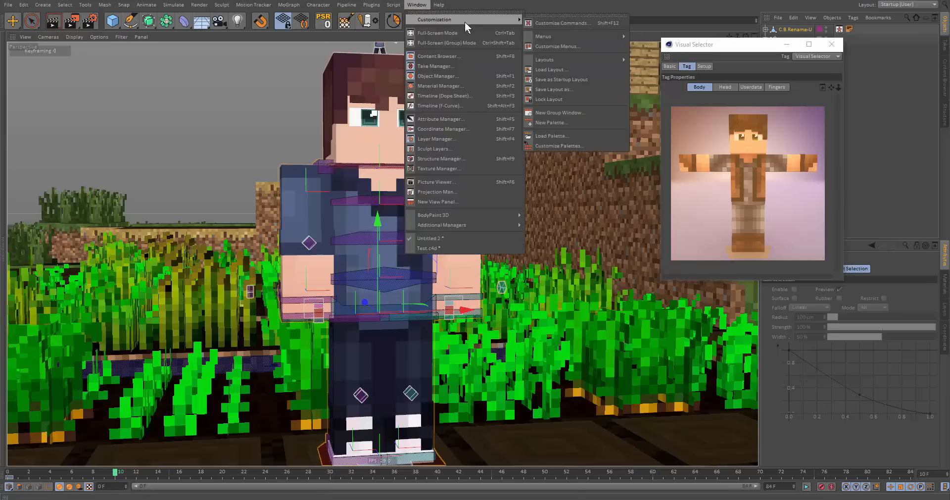
click(576, 23)
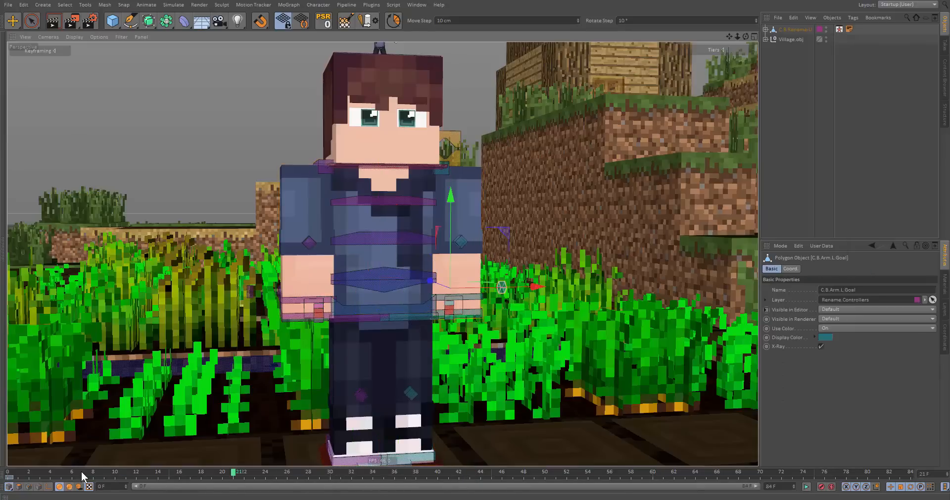
Try swinging the left arm outward at frame 9 without recording a keyframe, and scrub the timeline.
click(163, 473)
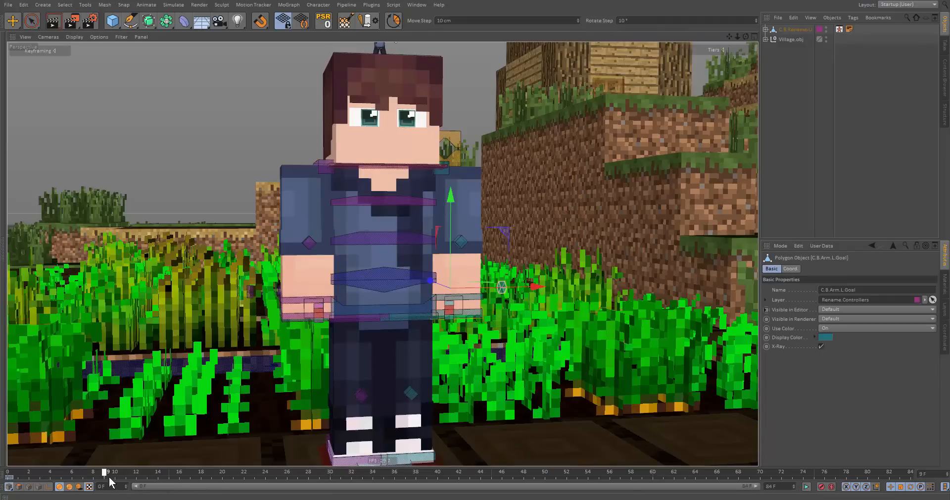
drag(458, 374, 520, 314)
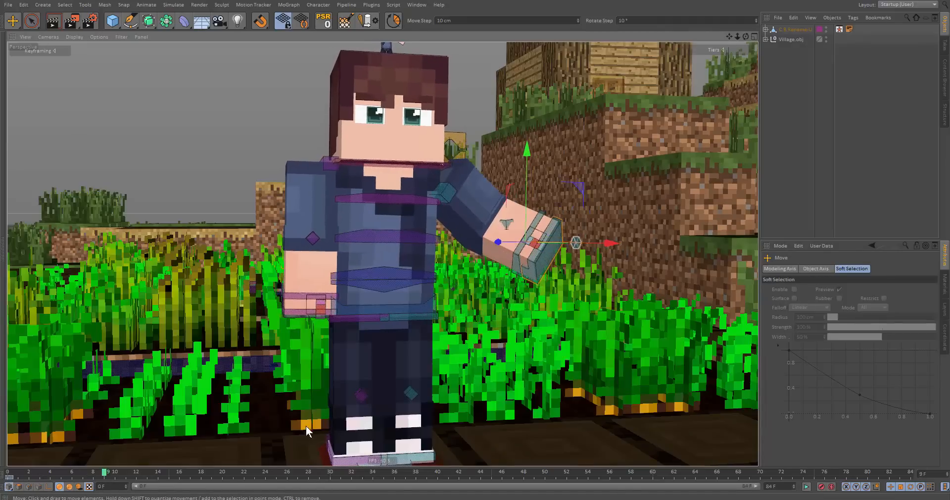
click(72, 472)
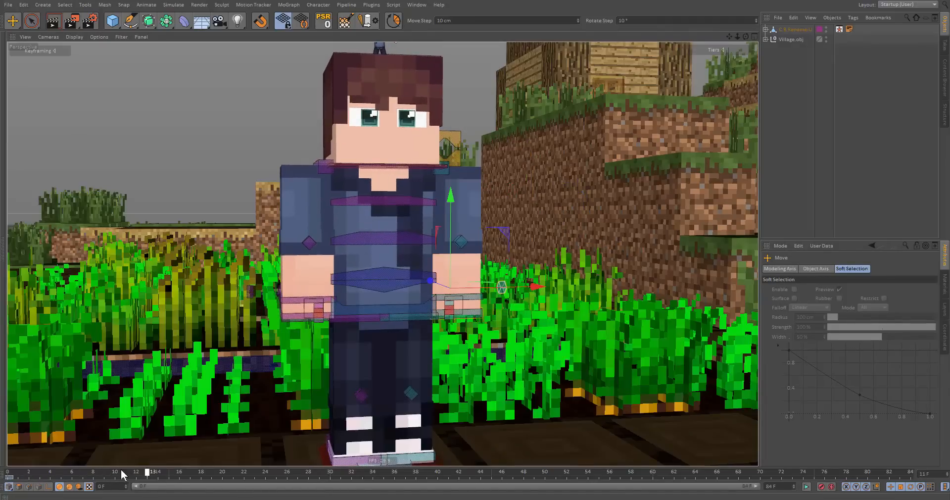
Try raising the left hand outward at frame 8 and enable Autokeying.
drag(50, 472, 93, 473)
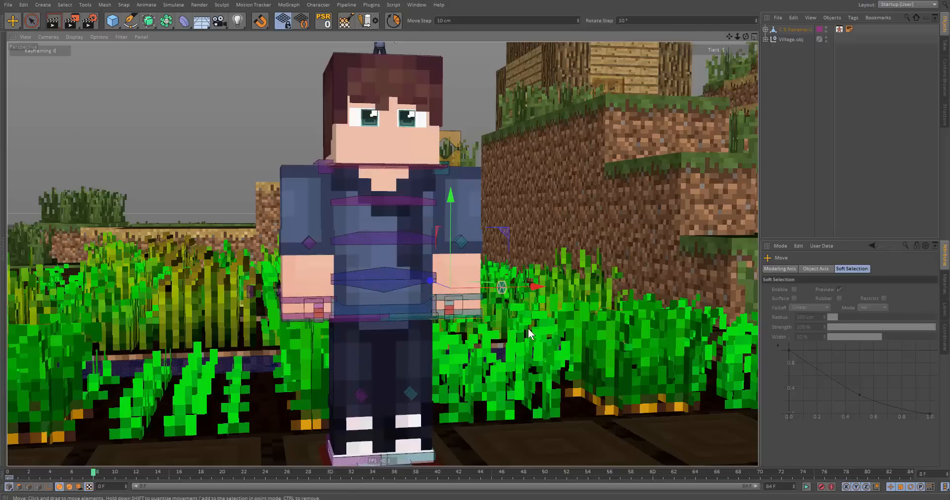
drag(527, 328, 566, 291)
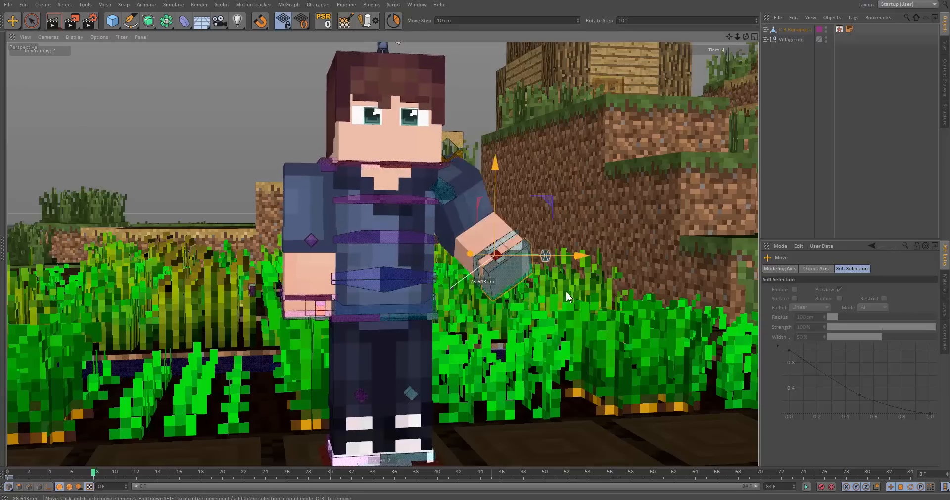
click(833, 488)
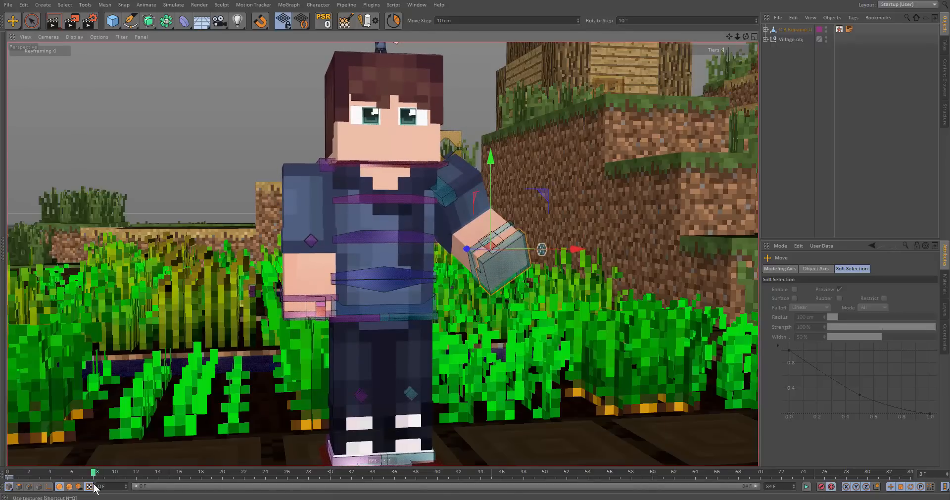
Swing the left arm outward at frame 9 with Autokeying active and scrub the timeline to check the motion.
drag(94, 476, 106, 477)
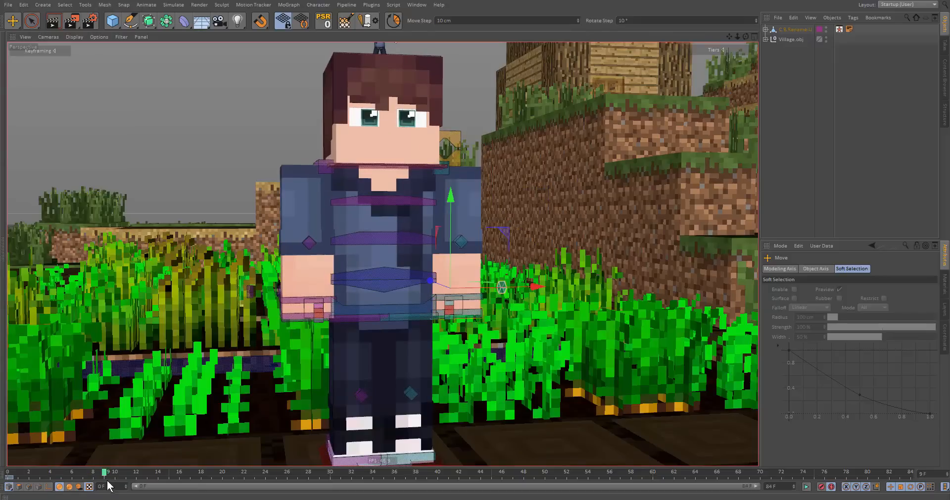
drag(473, 332, 543, 291)
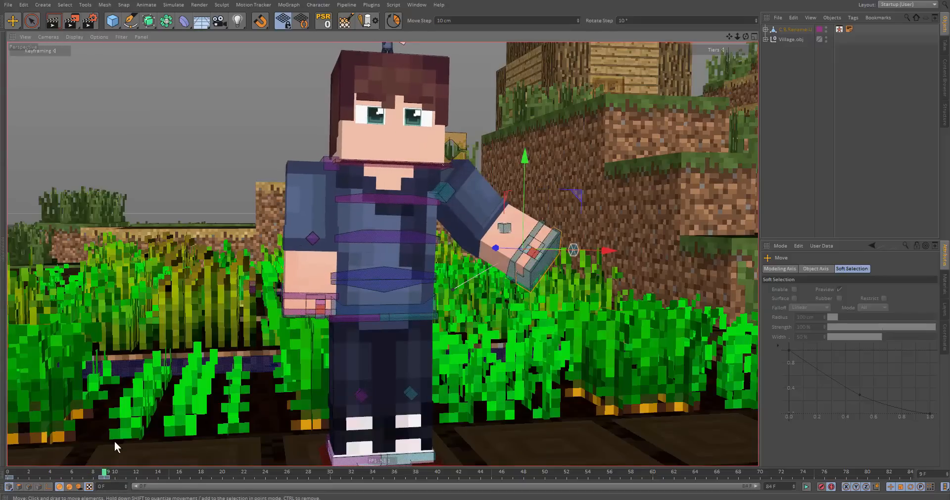
drag(105, 476, 3, 497)
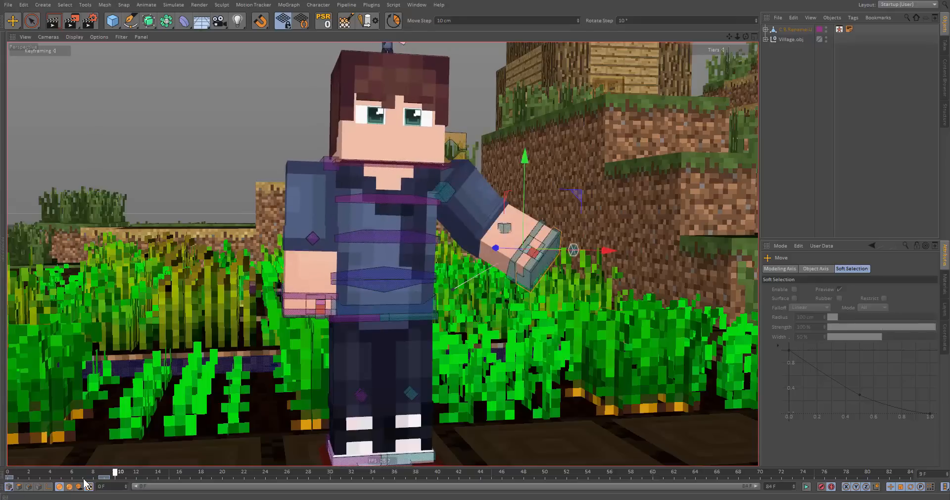
At frame 0, spread the hands slightly away from the body and set the feet apart for a starting stance.
drag(84, 478, 82, 476)
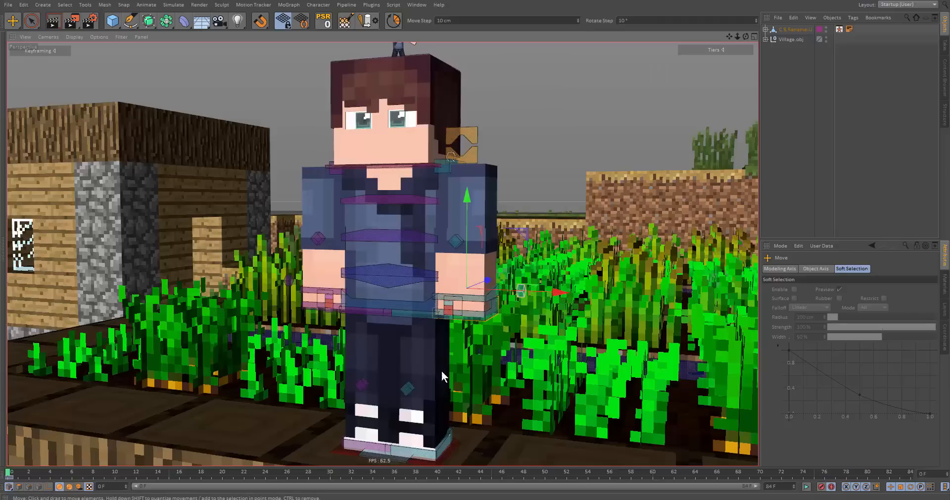
alt+drag(383, 254, 420, 238)
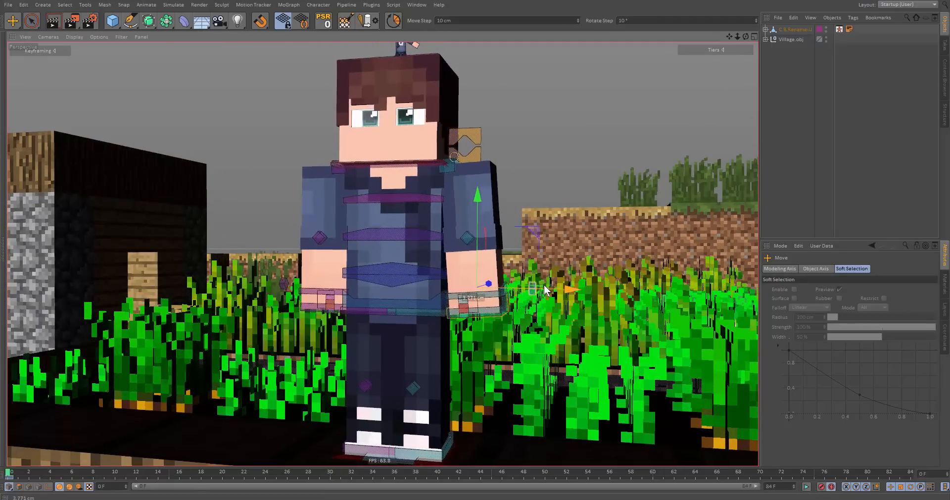
click(370, 295)
alt+drag(523, 319, 475, 356)
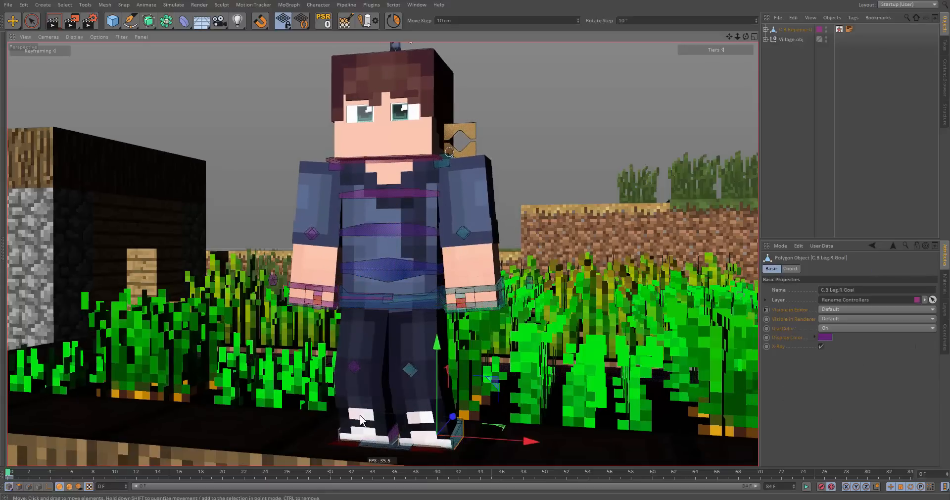
click(430, 432)
alt+drag(418, 347, 499, 237)
key(r)
drag(499, 237, 494, 220)
key(e)
alt+drag(541, 301, 583, 263)
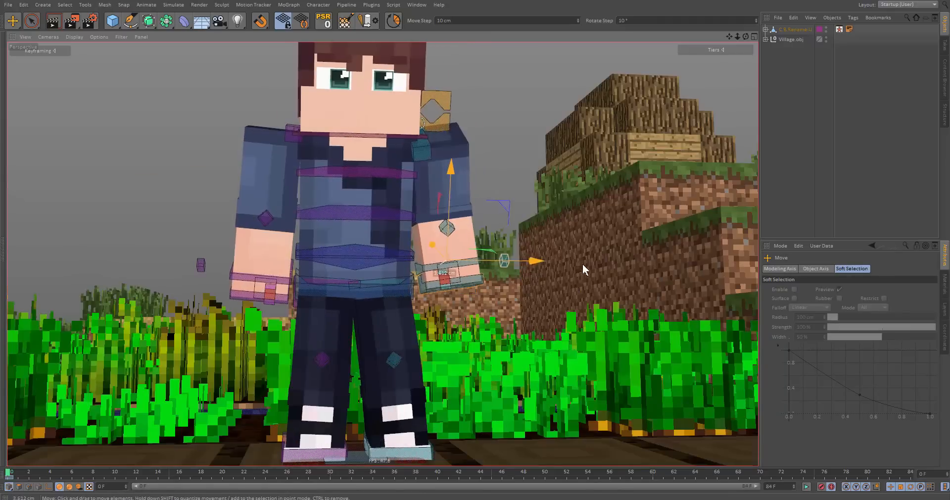
Adjust both hand controllers and lean the upper body slightly forward to finish the starting pose at frame 0.
click(272, 281)
click(451, 282)
scroll(428, 301, down, 2)
alt+drag(490, 312, 251, 221)
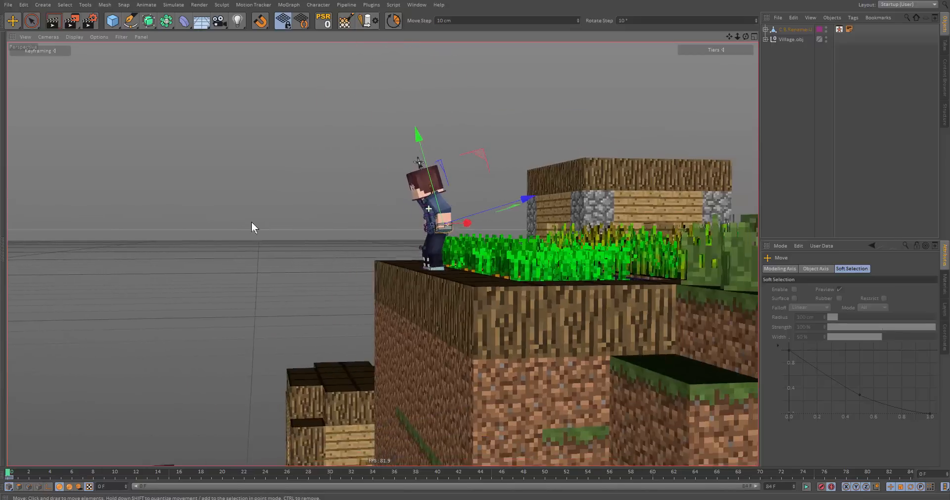
alt+right_drag(251, 221, 402, 242)
alt+drag(435, 250, 613, 277)
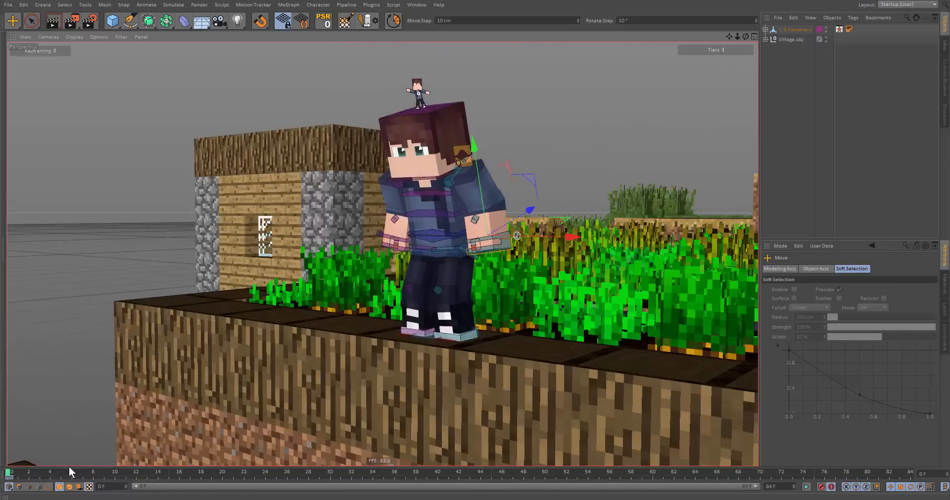
Go to frame 6 and bend the upper body forward with the arms swung back.
click(82, 472)
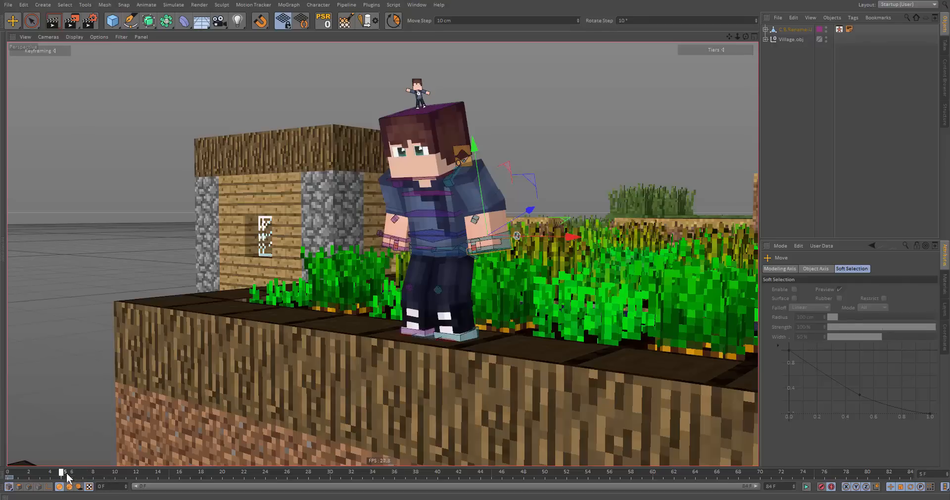
drag(60, 470, 150, 473)
drag(81, 476, 72, 477)
alt+drag(443, 280, 374, 307)
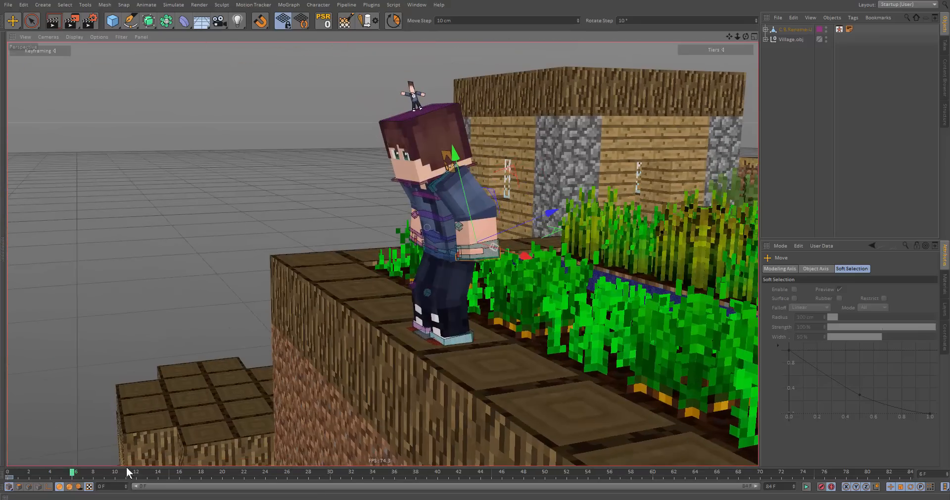
alt+drag(583, 347, 464, 299)
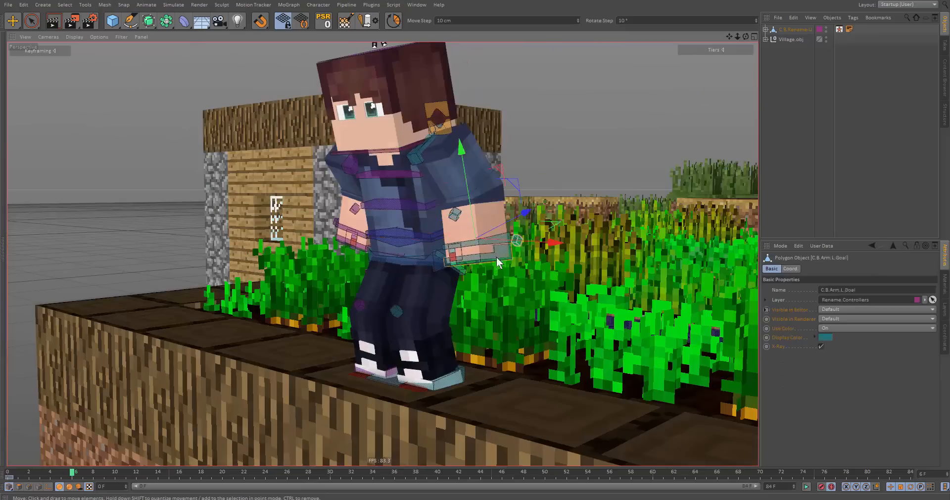
key(r)
alt+drag(497, 257, 509, 292)
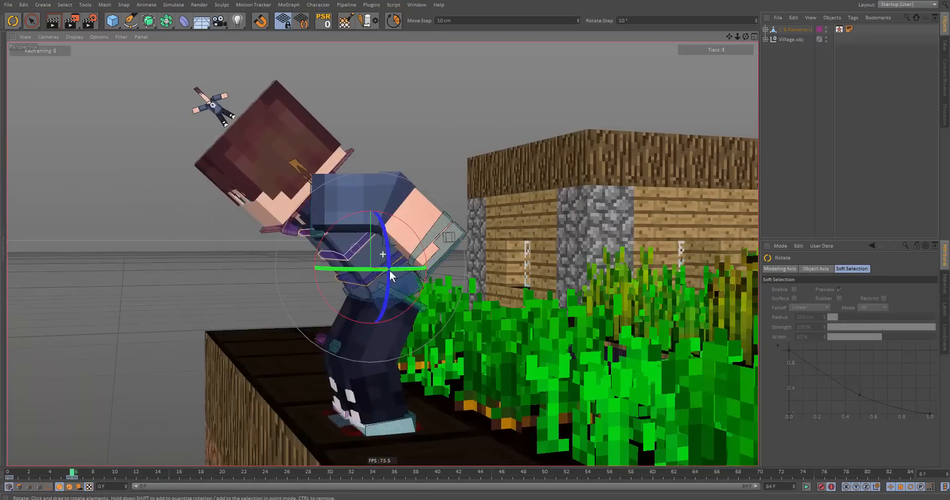
Push the hips back into a deeper crouch at frame 6 and rotate the head.
key(e)
drag(390, 271, 438, 292)
alt+drag(475, 277, 435, 275)
drag(482, 274, 570, 310)
click(505, 247)
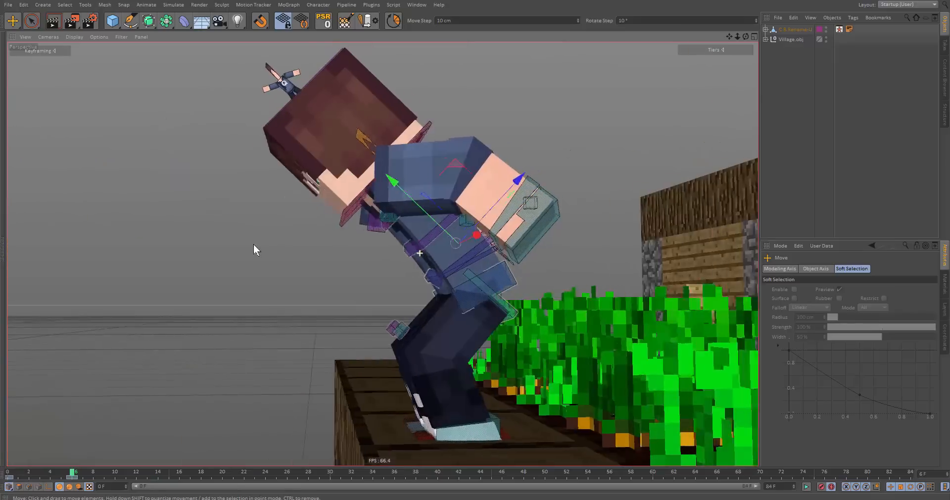
key(r)
drag(430, 196, 432, 198)
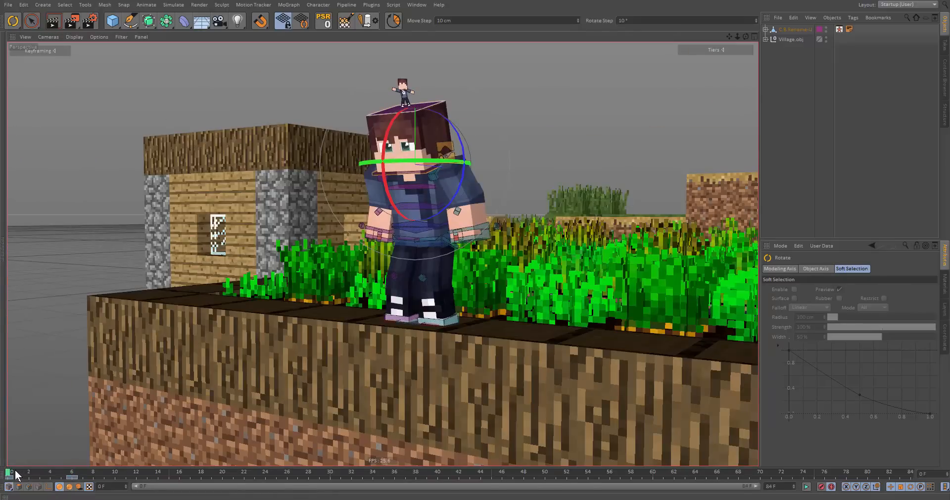
Go to frame 12 and move the main body controller up and forward off the ledge into a leap.
drag(14, 470, 129, 476)
alt+drag(470, 360, 400, 348)
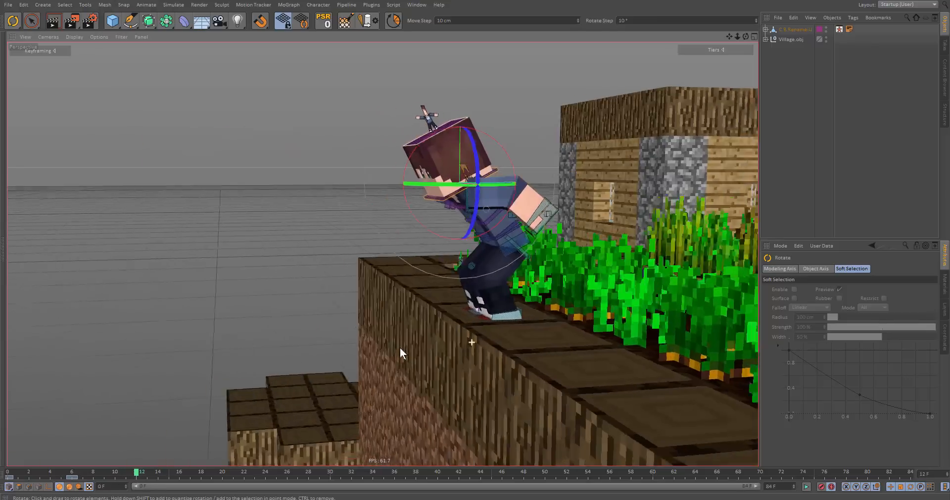
click(479, 266)
alt+right_drag(479, 267, 337, 271)
alt+drag(337, 272, 482, 257)
key(e)
drag(609, 150, 530, 102)
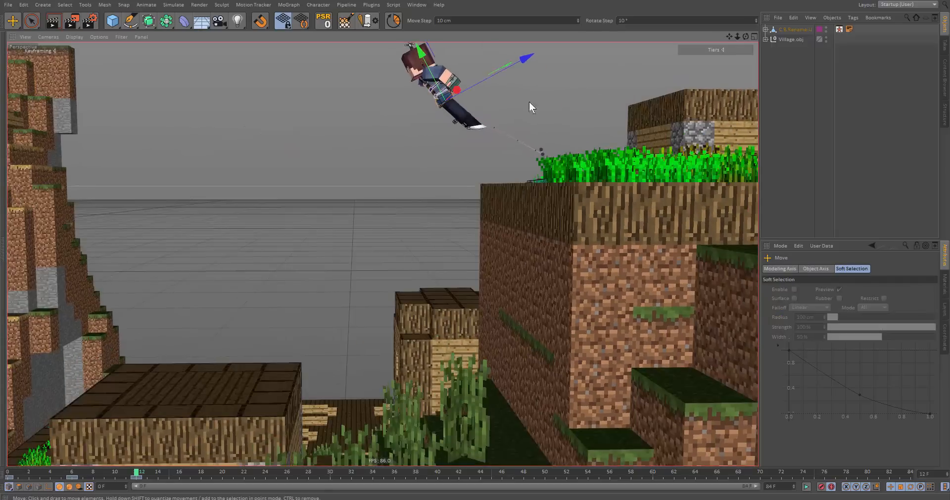
Swing both arms up and forward by rotating the hand controllers at frame 12.
alt+middle_drag(544, 252, 545, 272)
alt+drag(545, 272, 536, 231)
scroll(471, 167, up, 3)
alt+drag(471, 166, 500, 154)
key(r)
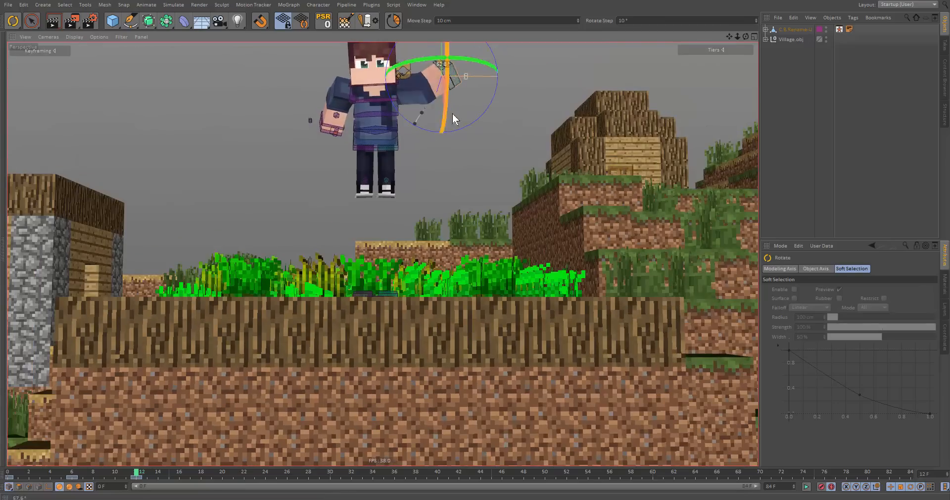
drag(452, 115, 530, 194)
click(334, 124)
key(e)
key(r)
drag(522, 145, 572, 197)
Go to frame 18 and move the main body controller farther forward through the air.
click(483, 179)
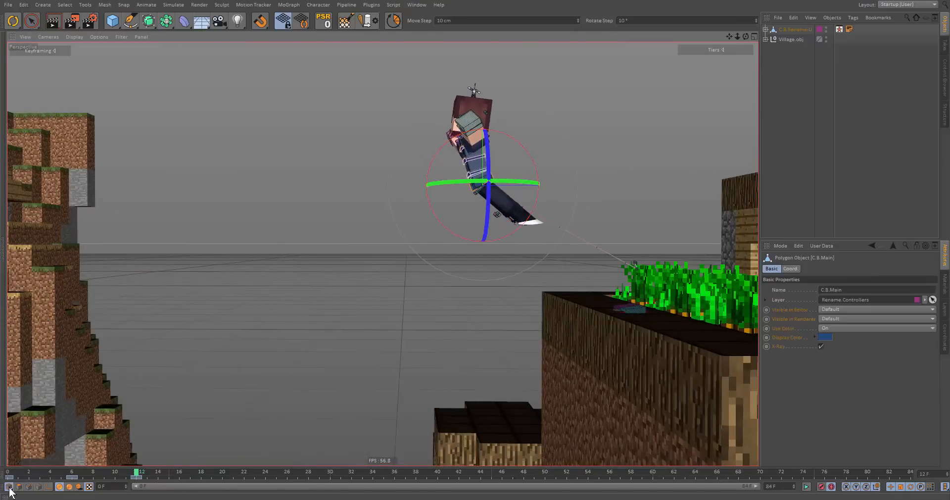
drag(190, 472, 200, 476)
key(e)
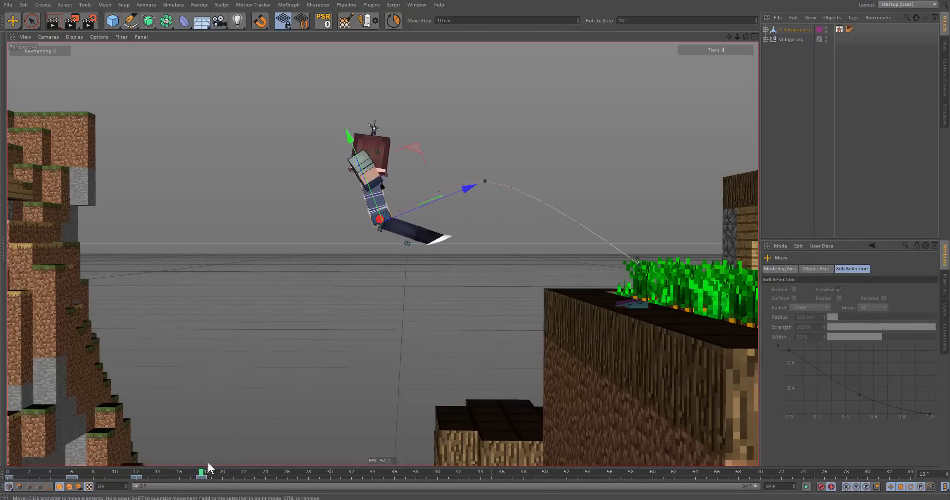
mouse_move(201, 472)
mouse_down()
mouse_move(80, 473)
mouse_move(198, 472)
mouse_up()
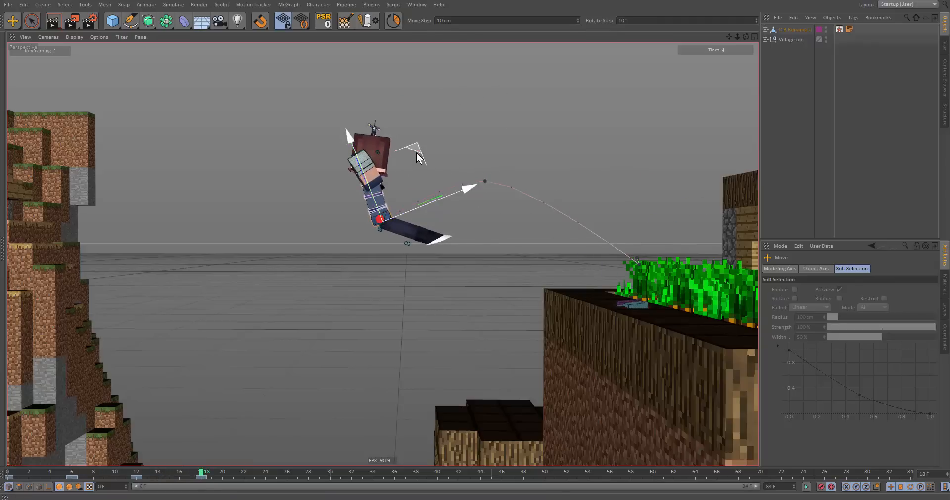
drag(417, 153, 410, 140)
alt+drag(516, 223, 367, 108)
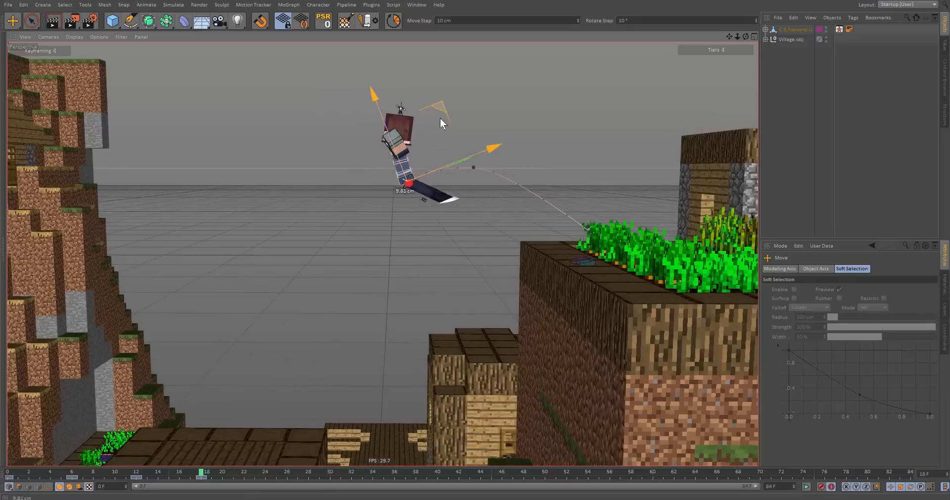
drag(409, 138, 404, 96)
Raise the body higher along the jump arc and rotate it towards upright at frame 18.
alt+middle_drag(478, 269, 509, 205)
alt+middle_drag(479, 289, 472, 320)
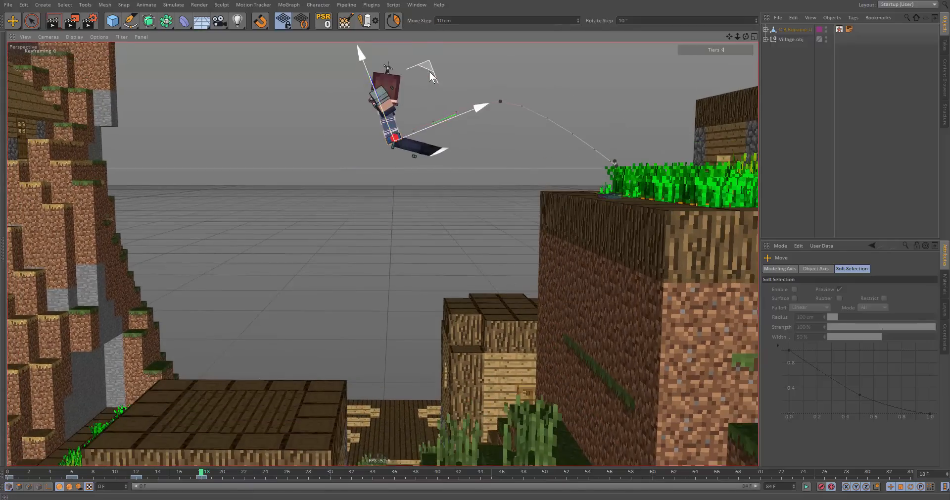
alt+middle_drag(439, 144, 435, 143)
drag(428, 67, 462, 26)
alt+middle_drag(479, 68, 499, 126)
key(r)
drag(481, 84, 465, 188)
Bring the foot controllers from the ledge to beneath the airborne body and adjust the body's position at frame 18.
click(626, 251)
key(e)
drag(625, 254, 399, 256)
drag(396, 219, 396, 212)
alt+middle_drag(462, 310, 496, 258)
click(463, 141)
drag(463, 141, 444, 148)
Shift both feet together and move the main body forward above them at frame 18.
click(441, 182)
alt+middle_drag(435, 137, 453, 145)
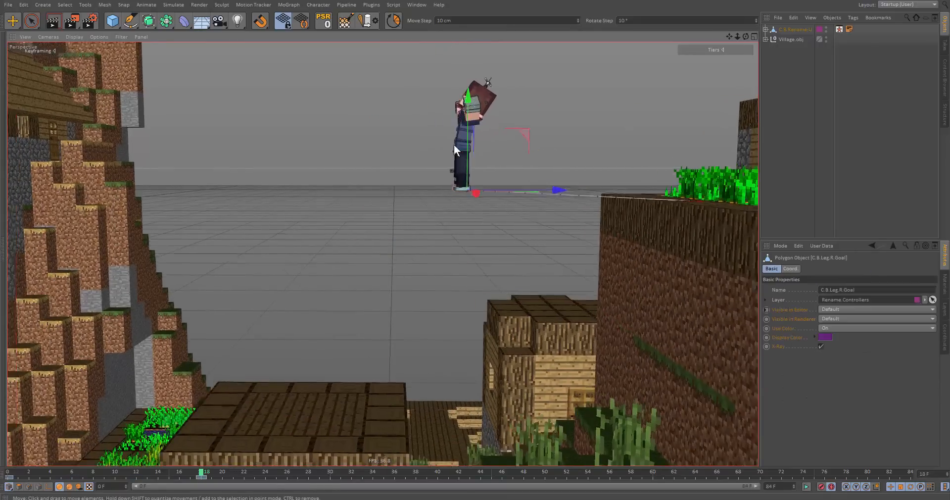
alt+drag(453, 145, 501, 145)
shift+click(463, 189)
drag(511, 191, 476, 191)
alt+drag(476, 191, 549, 191)
click(474, 147)
drag(528, 157, 402, 168)
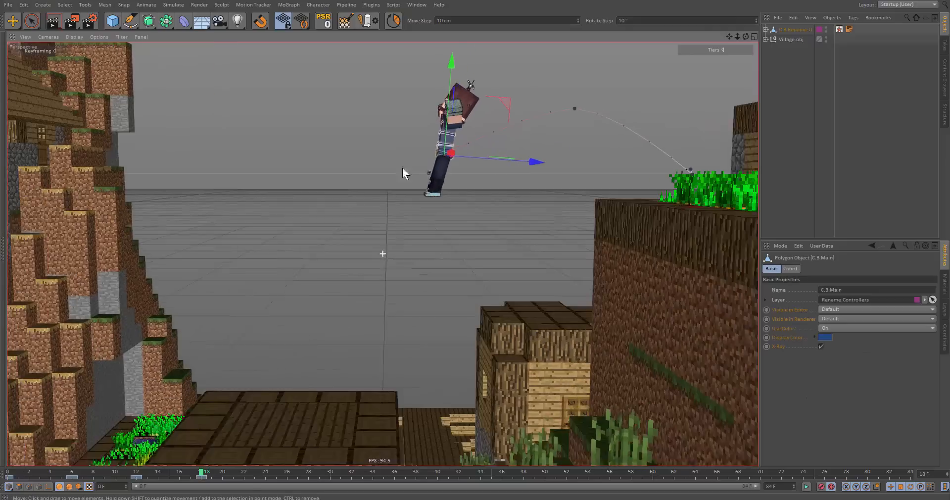
Rotate the chest controller to curl the upper body forward at frame 18.
click(454, 116)
key(r)
drag(507, 103, 495, 76)
alt+drag(473, 131, 465, 120)
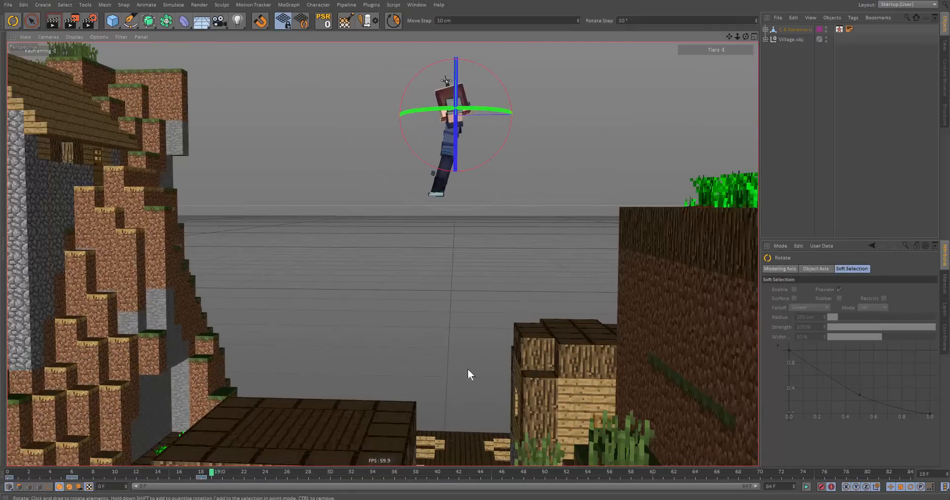
Advance to frame 24 and offset the left foot controller from the right foot.
drag(202, 473, 158, 469)
click(550, 115)
key(g)
key(g)
key(g)
key(g)
key(g)
key(g)
key(g)
key(g)
key(g)
key(g)
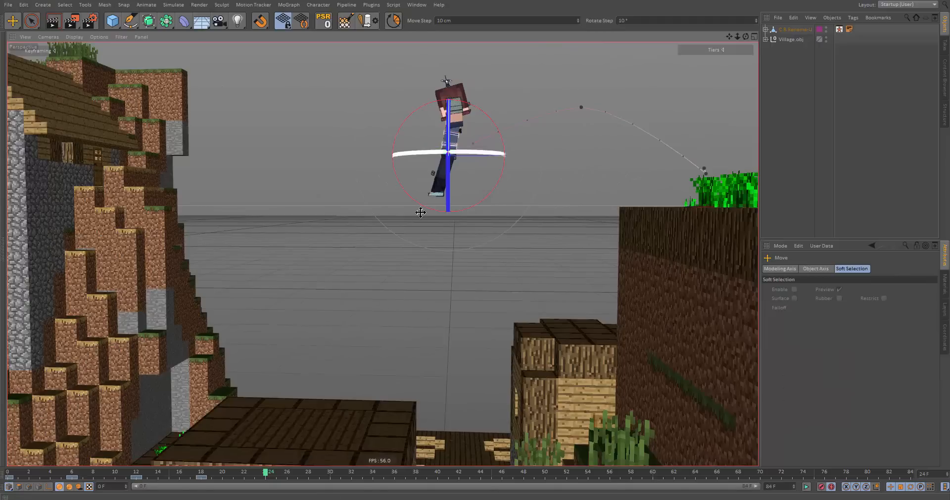
key(e)
alt+drag(441, 179, 468, 158)
click(435, 192)
click(435, 192)
key(ctrl+z)
scroll(457, 166, up, 2)
click(448, 157)
click(443, 206)
alt+drag(445, 203, 481, 163)
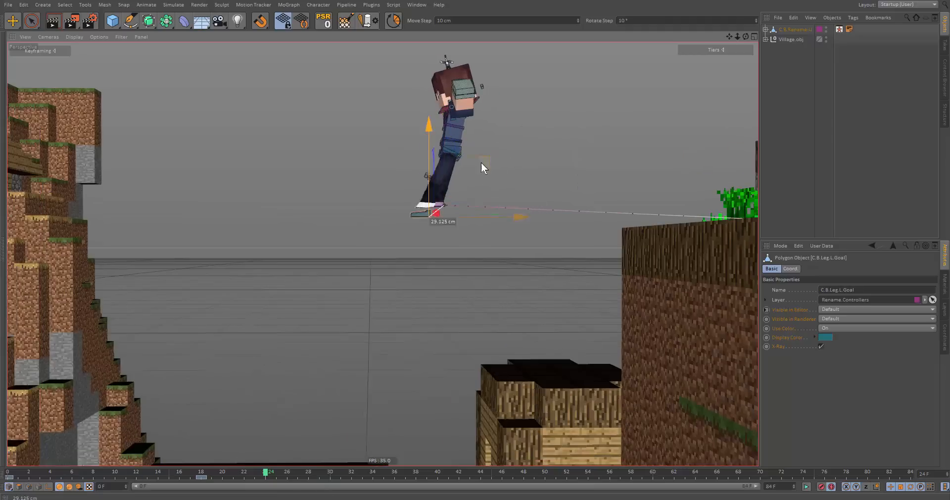
Select the main body and both feet and lower them together onto the wooden platform at frame 24.
shift+click(445, 159)
shift+click(436, 202)
alt+drag(436, 201, 449, 156)
scroll(449, 156, down, 2)
mouse_move(506, 105)
mouse_down()
mouse_move(468, 224)
mouse_move(438, 251)
mouse_move(410, 311)
mouse_move(418, 354)
mouse_move(429, 227)
mouse_move(403, 250)
mouse_move(426, 244)
mouse_move(410, 356)
mouse_move(370, 337)
mouse_move(383, 370)
mouse_up()
Go to frame 30 and lower and bend the body into a landing crouch on the platform.
click(276, 472)
drag(276, 492, 334, 472)
alt+right_drag(345, 365, 414, 367)
click(415, 351)
drag(479, 300, 455, 312)
key(r)
drag(446, 339, 419, 301)
click(425, 330)
click(441, 348)
key(e)
drag(444, 368, 480, 297)
drag(487, 282, 464, 293)
Reposition the left and right hand controllers for the landing crouch at frame 30.
click(356, 212)
alt+drag(376, 233, 487, 312)
drag(487, 311, 380, 185)
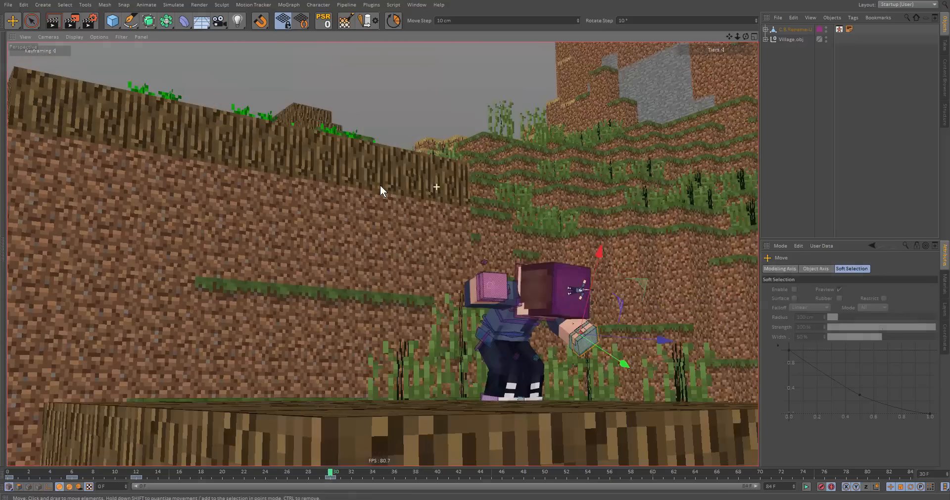
click(491, 292)
alt+right_drag(536, 333, 561, 337)
drag(561, 336, 584, 319)
Tilt the head downward and shift the main body controller to finish the crouch at frame 30.
click(441, 297)
click(341, 250)
key(r)
drag(312, 244, 421, 309)
click(535, 280)
key(e)
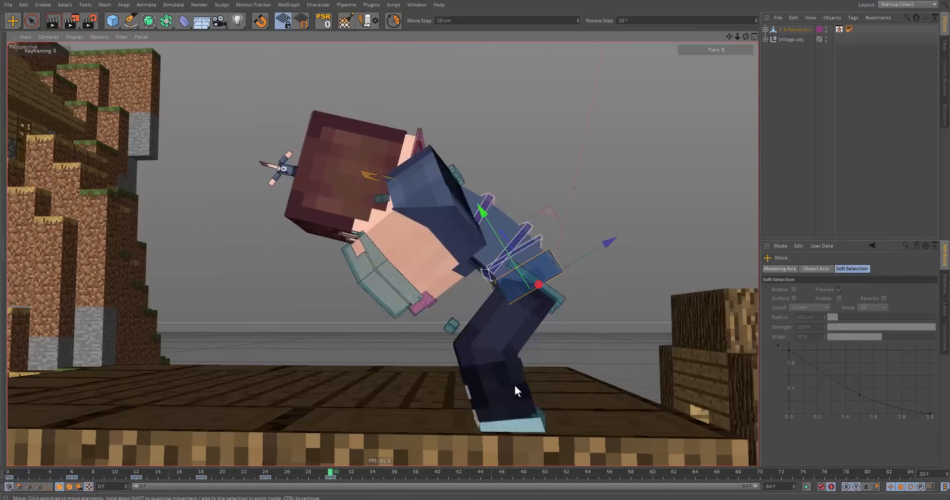
drag(556, 220, 572, 224)
Go to frame 36 and raise the character to standing by straightening the legs and rotating the body upright.
mouse_move(645, 349)
alt+mouse_down()
mouse_move(544, 346)
mouse_move(634, 356)
alt+mouse_up()
drag(339, 474, 394, 474)
key(r)
alt+drag(517, 297, 523, 251)
key(e)
key(r)
click(495, 244)
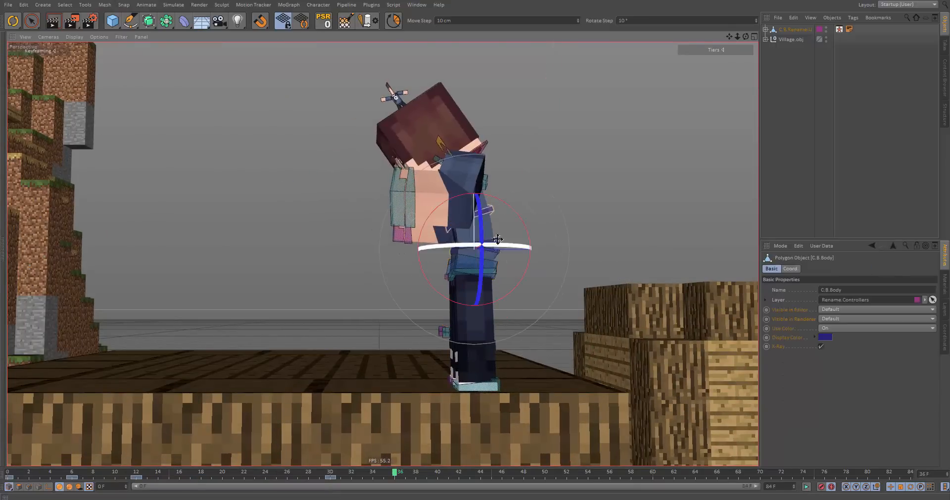
drag(510, 206, 515, 240)
Lower the arms to the character's sides and rotate the right hand controller at frame 36.
click(493, 265)
key(e)
click(483, 239)
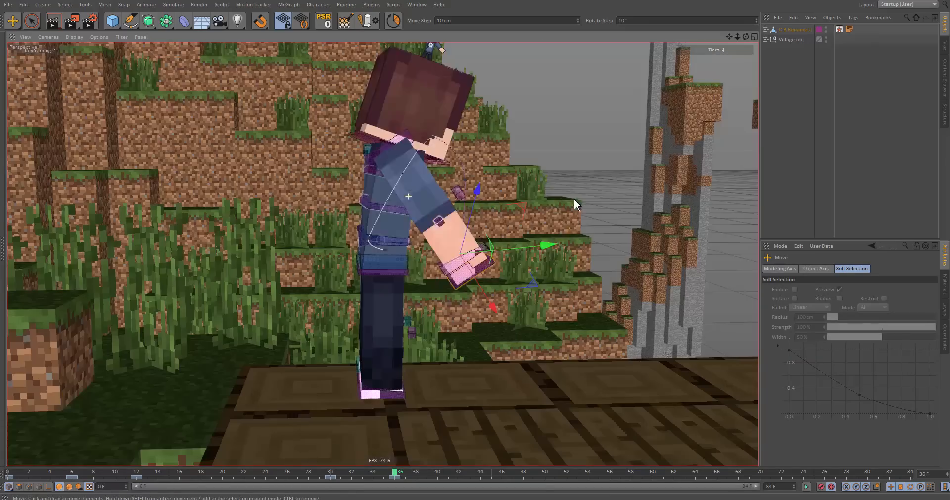
key(r)
drag(445, 265, 508, 257)
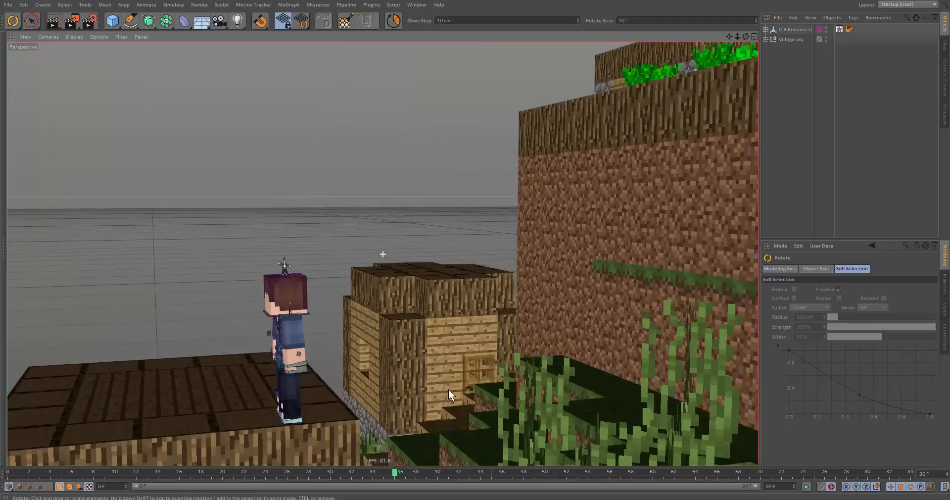
Play the jump animation from frame 0 to review the motion, stop playback and return to the start.
alt+drag(448, 389, 529, 317)
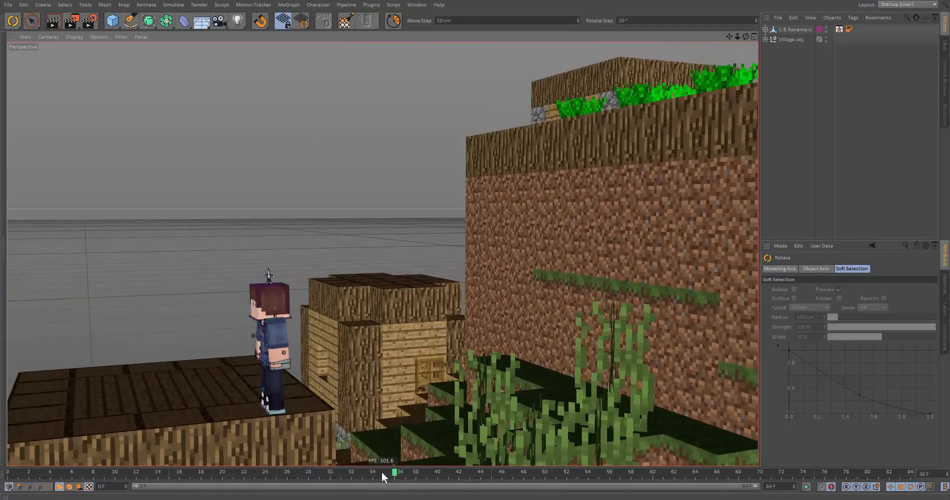
drag(382, 477, 7, 477)
key(F8)
alt+middle_drag(424, 419, 425, 394)
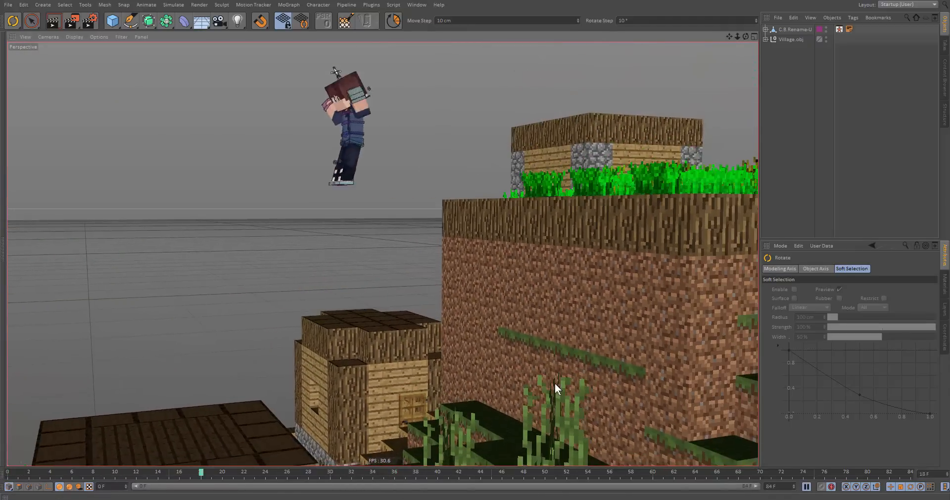
alt+middle_drag(657, 370, 671, 359)
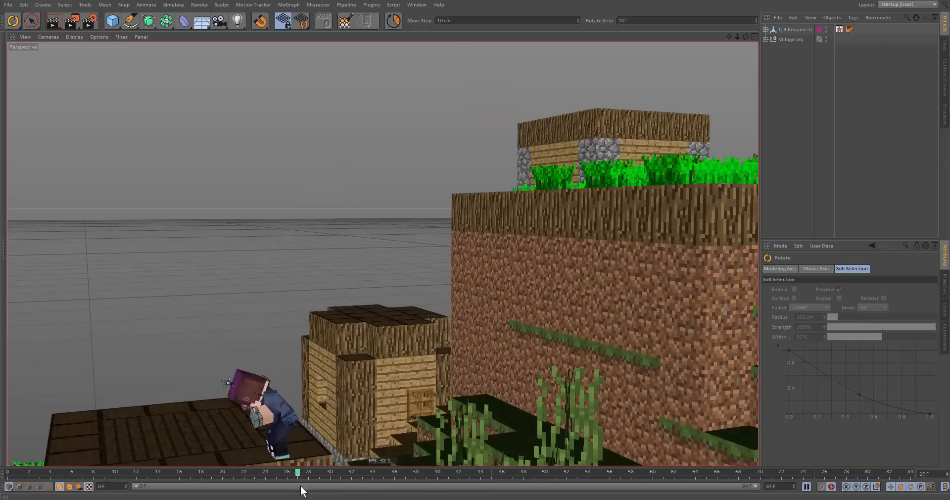
key(F8)
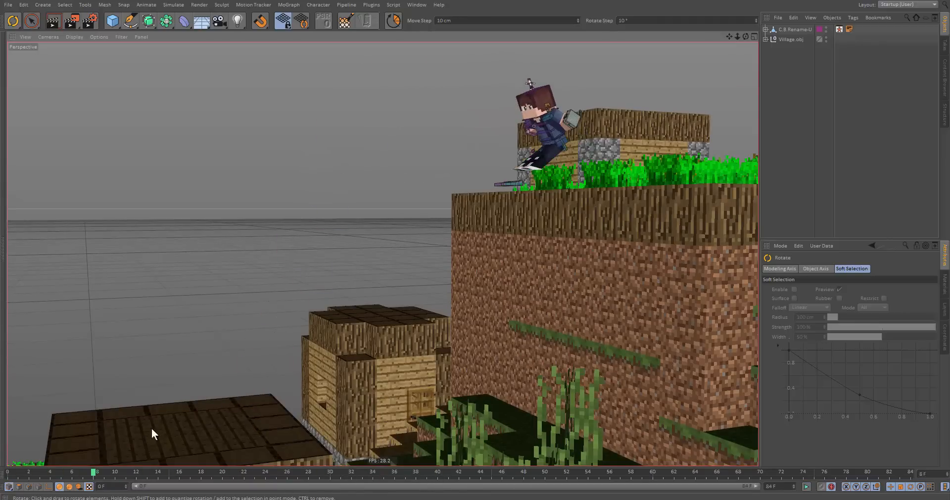
key(shift+f)
alt+middle_drag(674, 184, 622, 222)
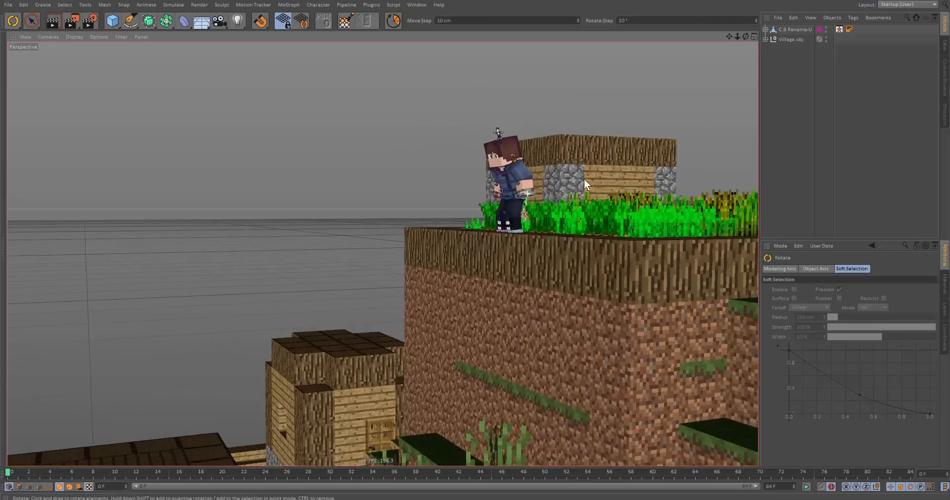
Select both foot controllers and scrub from frame 0 to frame 8 to check how the feet leave the ledge.
alt+right_drag(528, 184, 588, 274)
click(504, 303)
shift+click(448, 295)
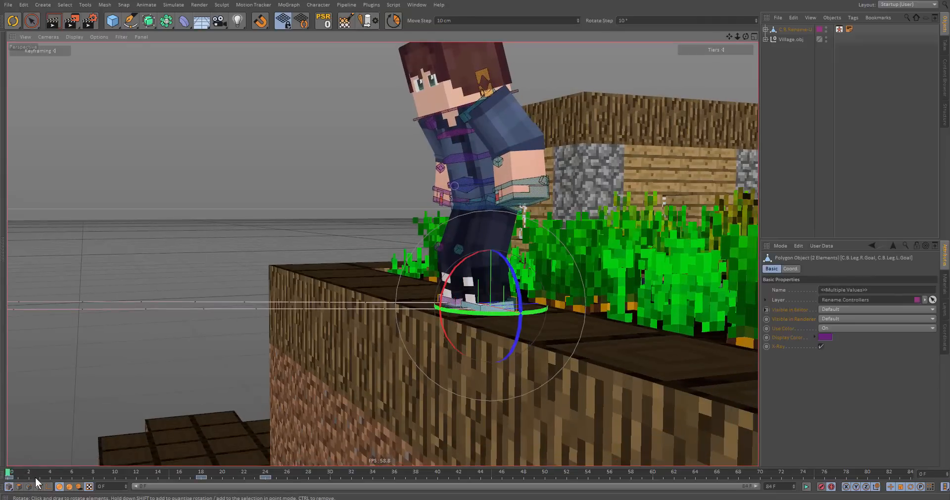
drag(35, 477, 91, 474)
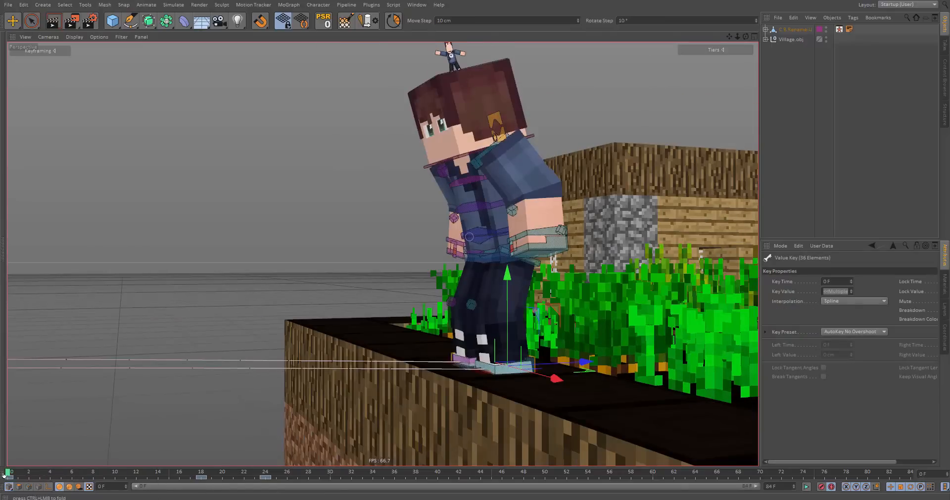
Copy the foot controllers' keys at frame 0 to frame 8.
drag(36, 467, 11, 476)
right_click(28, 474)
click(30, 405)
click(93, 470)
right_click(93, 470)
click(42, 470)
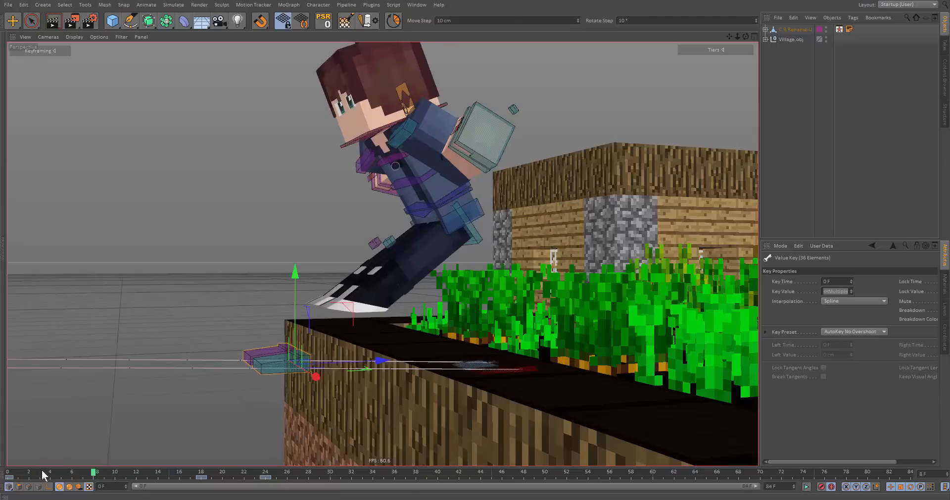
drag(41, 470, 5, 471)
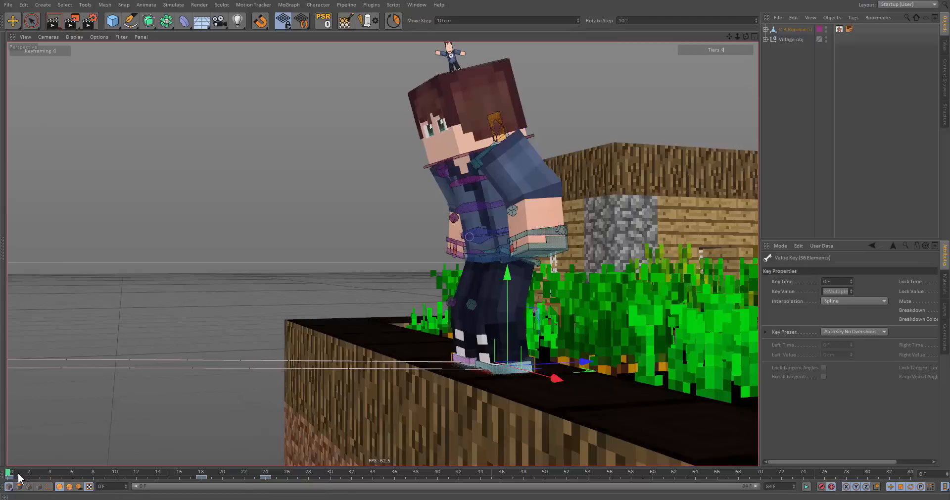
ctrl+click(93, 477)
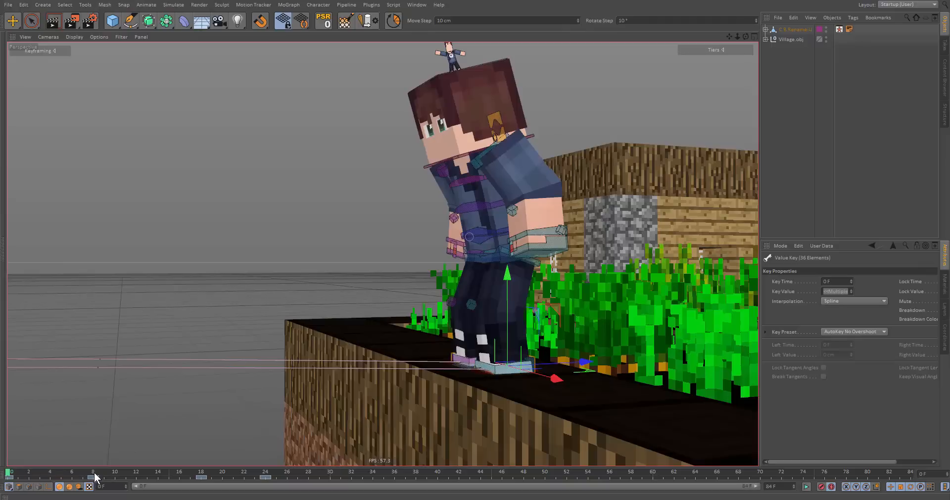
Scrub between frames 12 and 4 to check the feet, and play the jump to review its timing.
drag(20, 479, 140, 480)
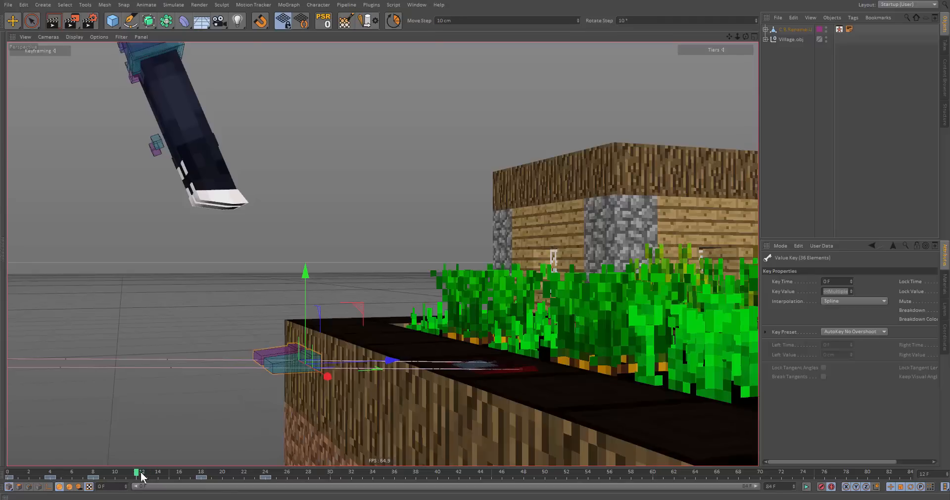
drag(140, 470, 52, 476)
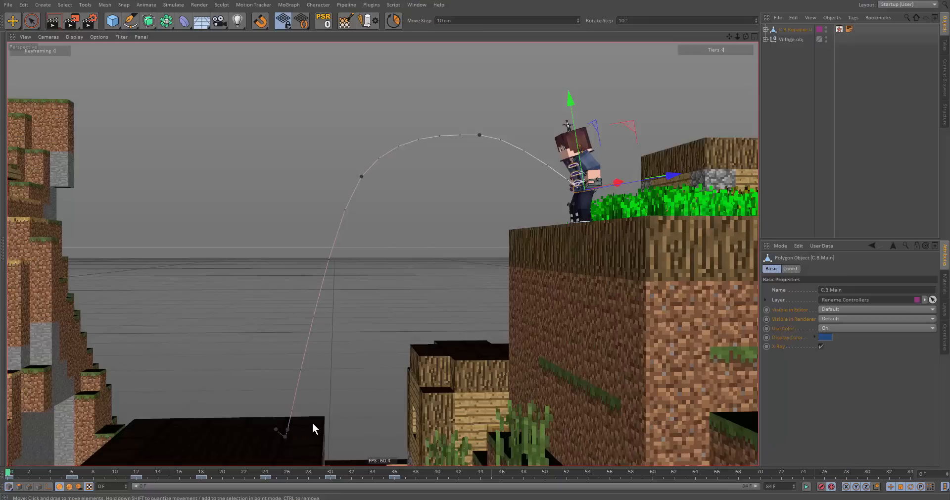
key(F8)
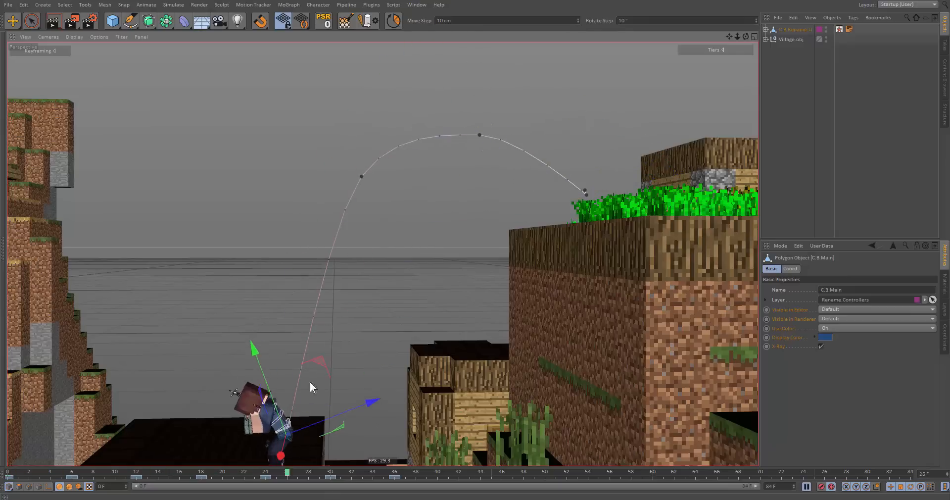
Open the rig's Visual Selector in its own window and select all the body controllers with it.
drag(336, 476, 250, 487)
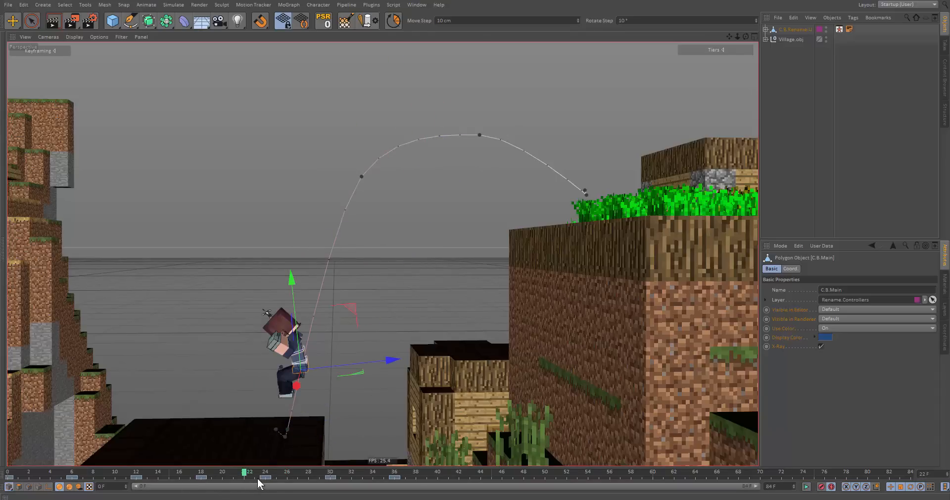
drag(408, 479, 409, 478)
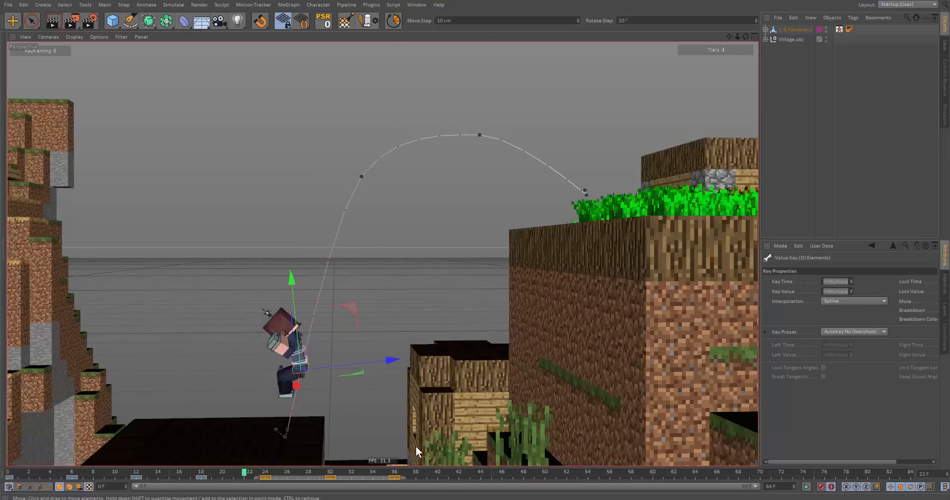
click(408, 428)
click(842, 28)
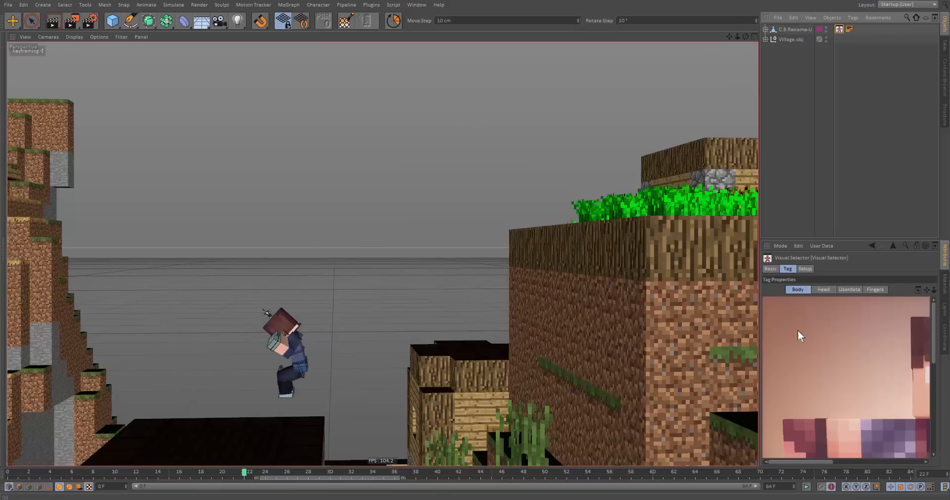
double_click(839, 31)
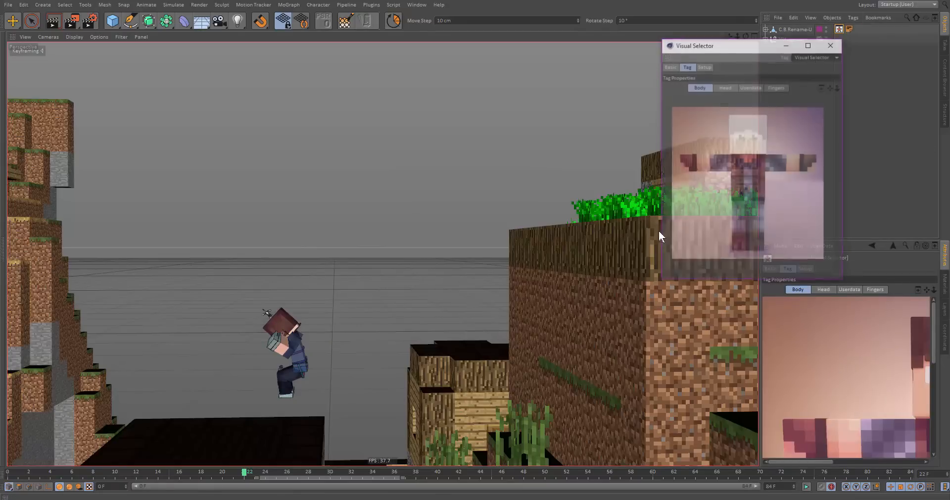
drag(678, 108, 829, 267)
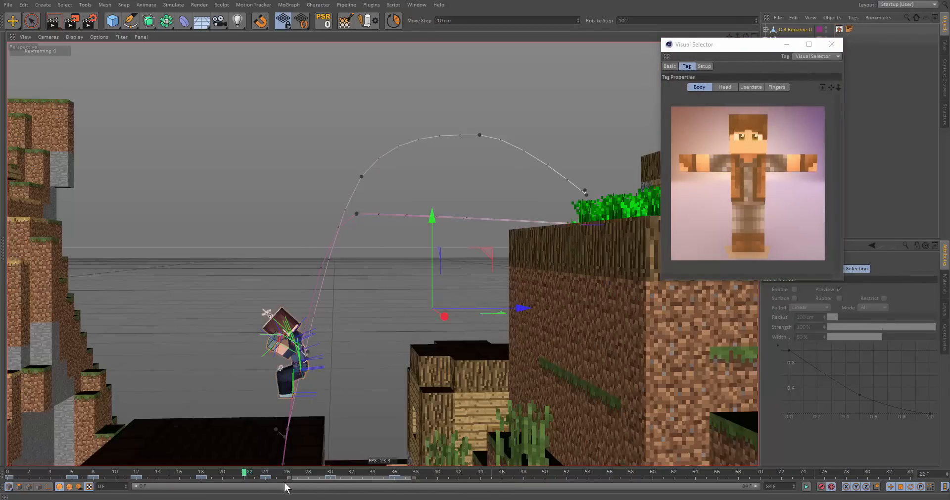
Shift the keys at frames 24, 30 and 36 to frames 30, 36 and 42, and review from frame 18.
drag(248, 479, 344, 472)
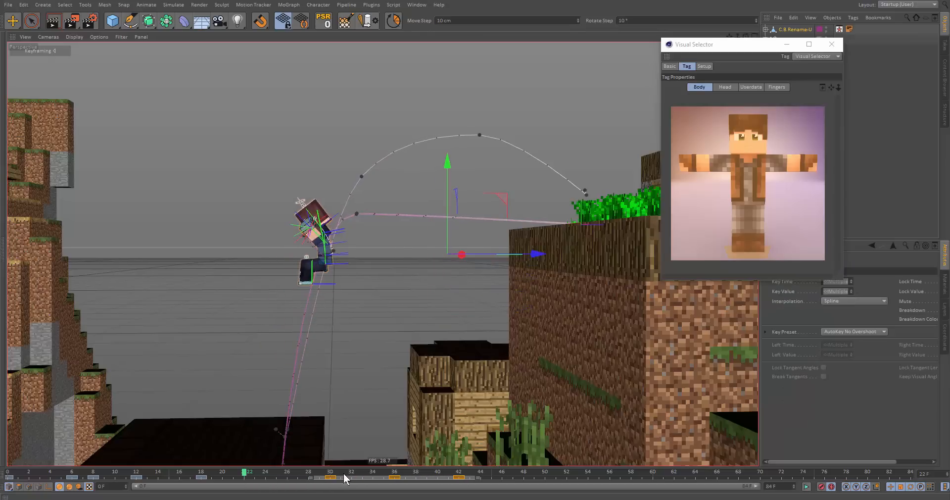
click(212, 473)
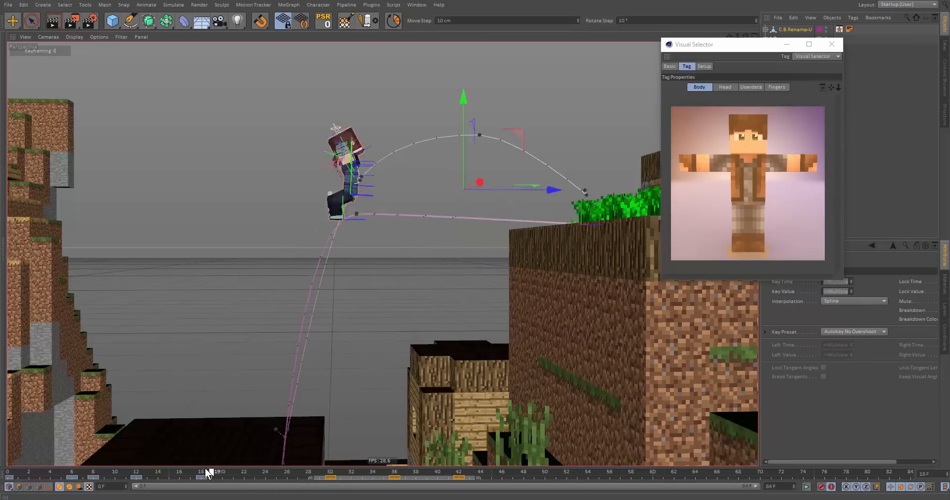
key(F8)
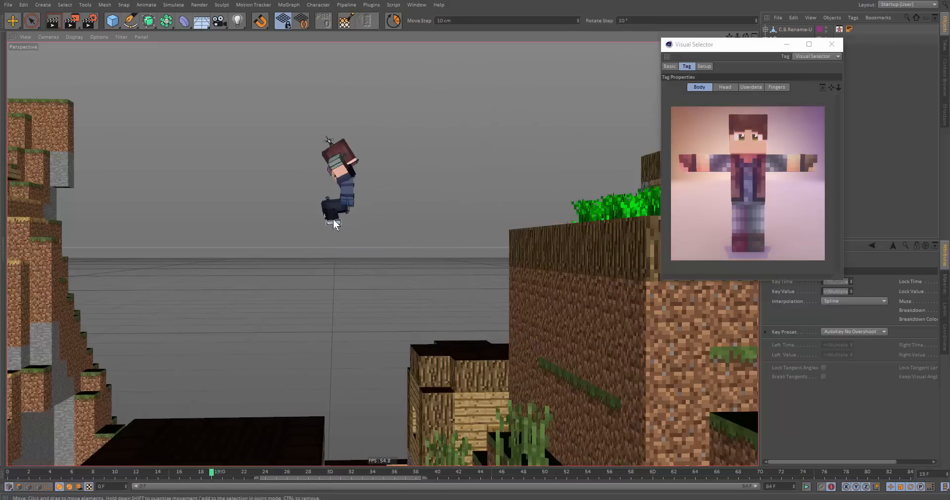
Select both foot controllers and raise them in mid-jump so that their path arcs off the ledge.
click(335, 223)
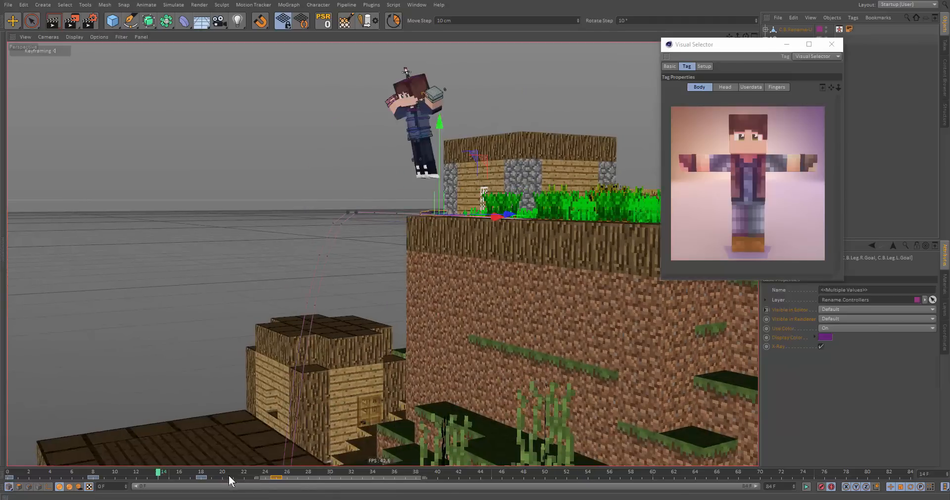
drag(229, 475, 40, 471)
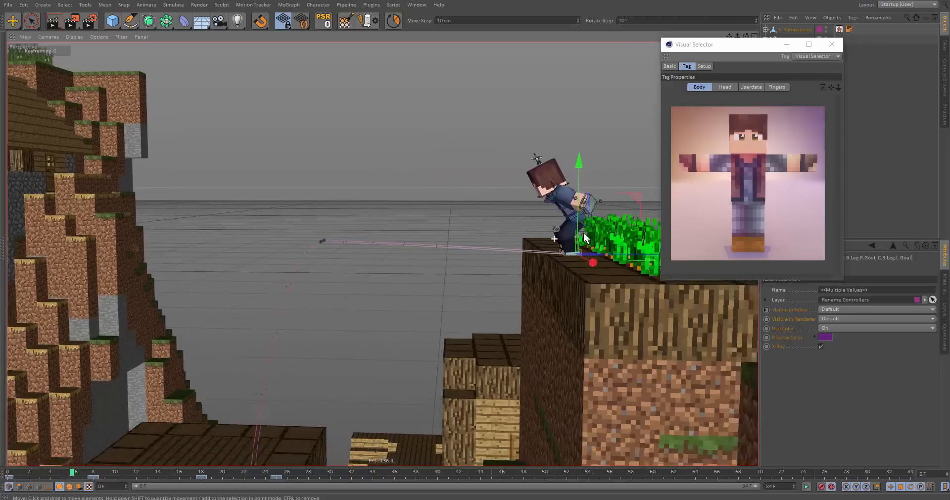
drag(588, 262, 493, 135)
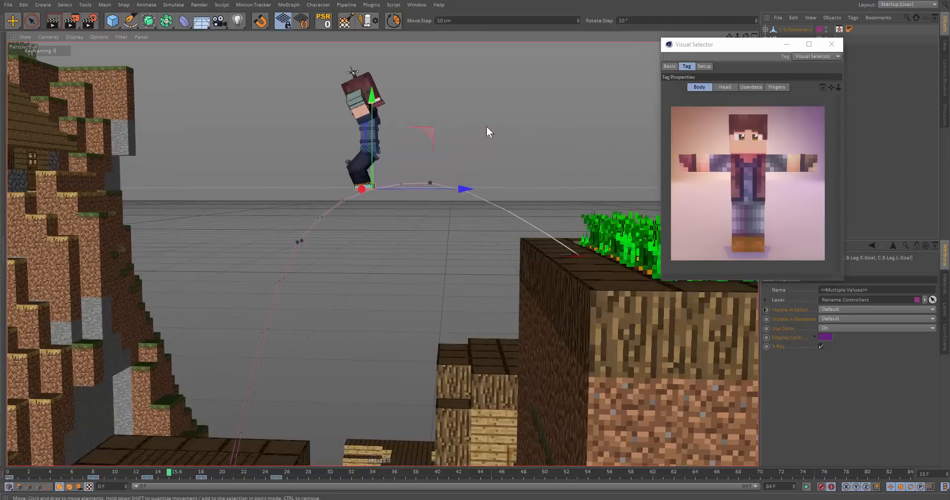
key(F8)
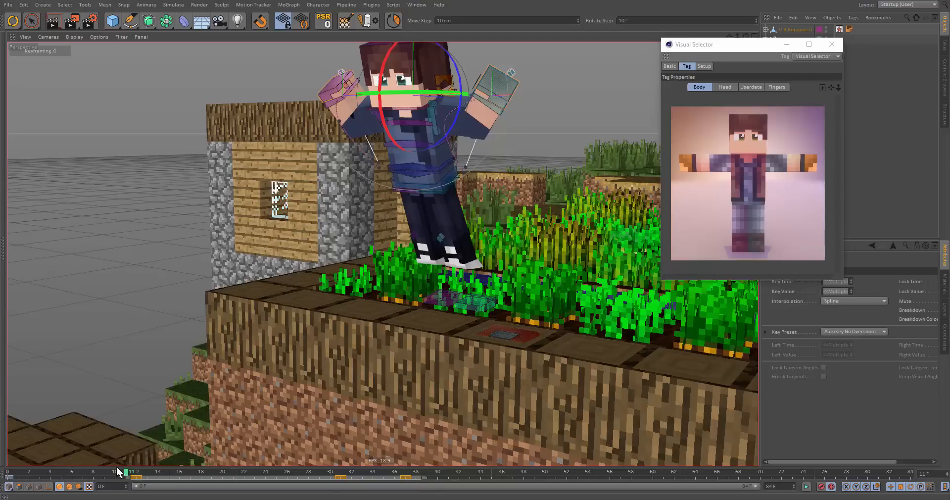
Delete the hand controllers' keys after frame 0.
mouse_move(71, 470)
mouse_down()
mouse_move(7, 473)
mouse_move(135, 475)
mouse_move(8, 476)
mouse_move(74, 470)
mouse_up()
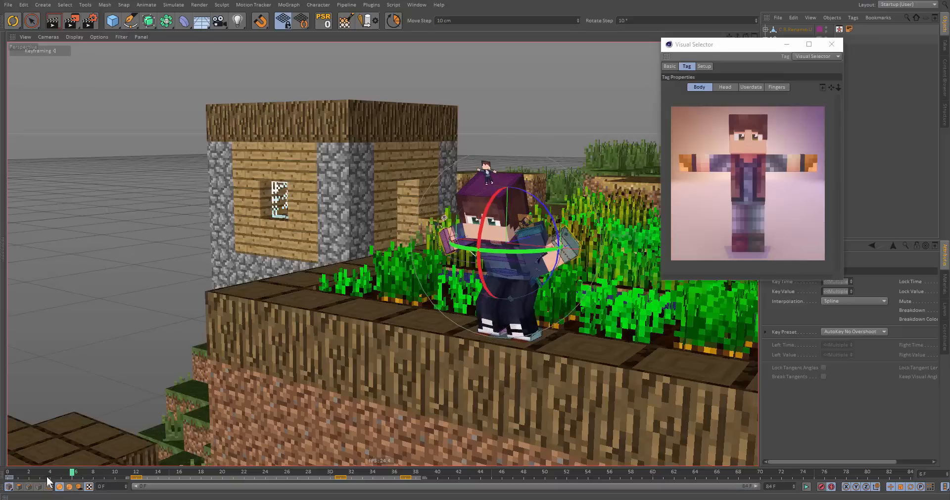
key(Delete)
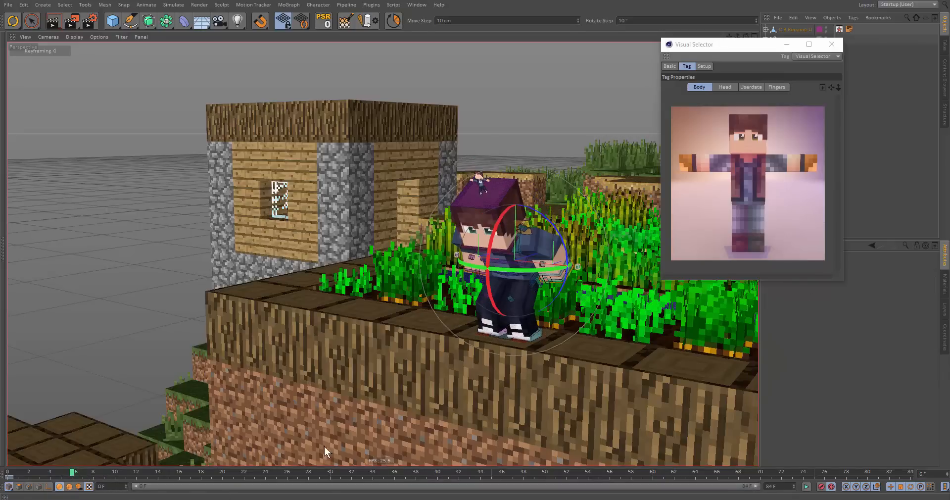
key(ctrl+z)
Go to frame 6 and move the hand controllers to swing the arms behind the body.
click(6, 476)
drag(6, 476, 72, 474)
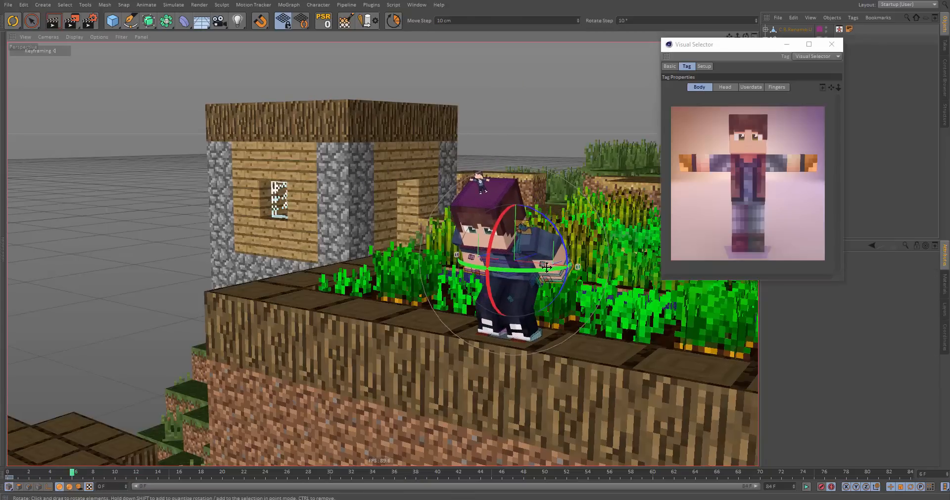
scroll(549, 287, up, 3)
alt+drag(548, 287, 661, 298)
key(e)
ctrl+click(605, 297)
drag(516, 324, 593, 326)
Go to frame 12, raise both hand controllers beside the head and rotate them.
key(g)
key(g)
key(g)
key(g)
key(g)
key(g)
click(675, 340)
shift+click(539, 357)
alt+middle_drag(536, 364, 482, 362)
drag(569, 237, 528, 201)
click(528, 201)
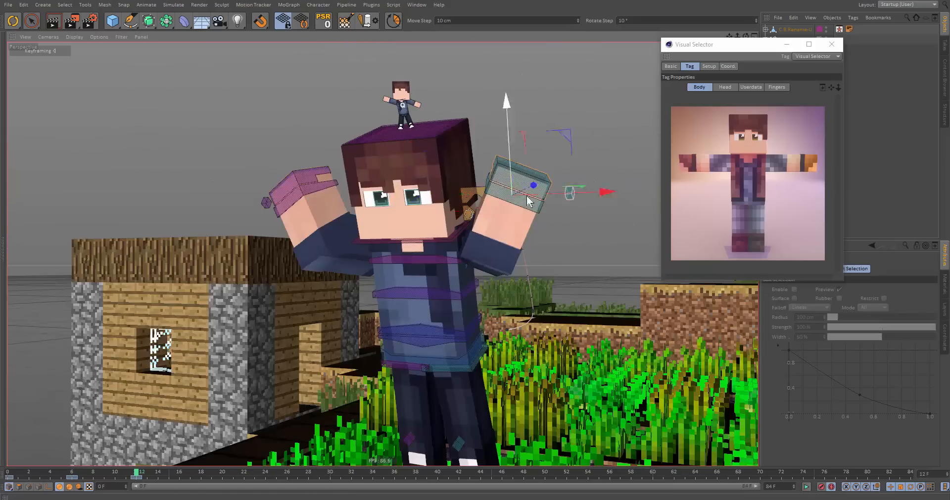
key(r)
click(294, 182)
Go to frame 18 and reposition both hand controllers for the fall.
alt+drag(434, 227, 504, 227)
key(g)
key(g)
key(g)
key(g)
key(g)
key(g)
alt+drag(382, 253, 514, 263)
shift+click(601, 218)
key(e)
alt+drag(514, 262, 470, 367)
alt+middle_drag(470, 367, 543, 197)
alt+right_drag(542, 198, 491, 247)
Advance to frame 24 and move both hand controllers slightly down and forward.
key(g)
key(g)
key(g)
key(g)
key(g)
key(g)
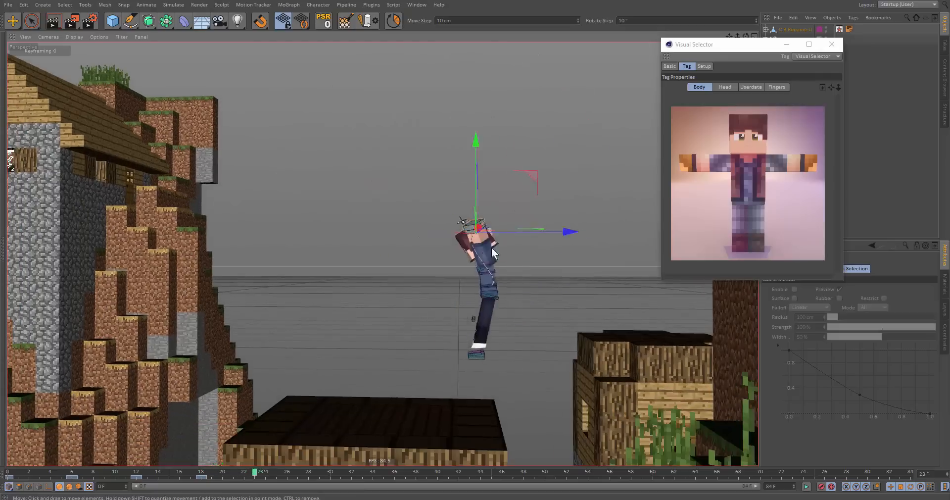
drag(515, 257, 501, 271)
Key the hand controllers for the landing crouch and place that key at frame 30.
key(g)
key(g)
key(g)
key(g)
key(g)
key(g)
key(g)
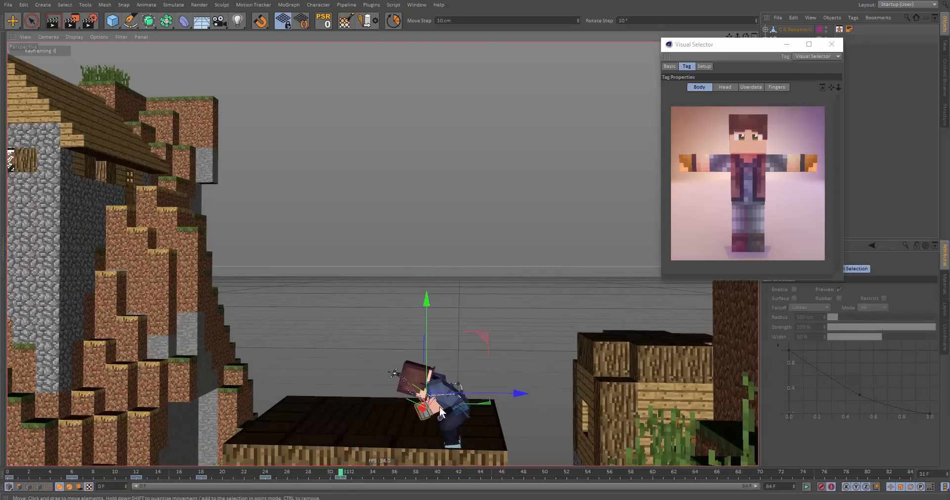
drag(340, 476, 327, 476)
Play the jump from the start to review the new arm motion through the landing, and stop playback.
key(shift+f)
key(F8)
alt+drag(297, 396, 521, 403)
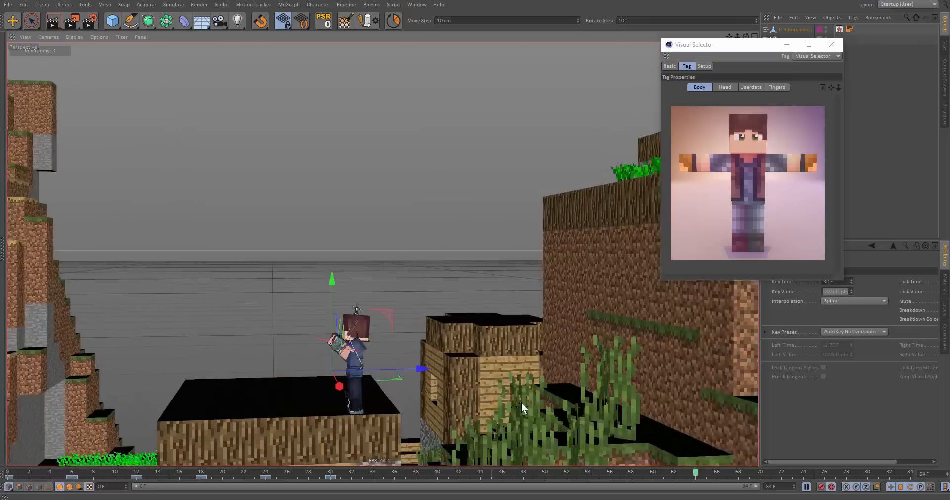
alt+middle_drag(639, 382, 578, 413)
click(138, 475)
click(136, 475)
click(257, 376)
key(F8)
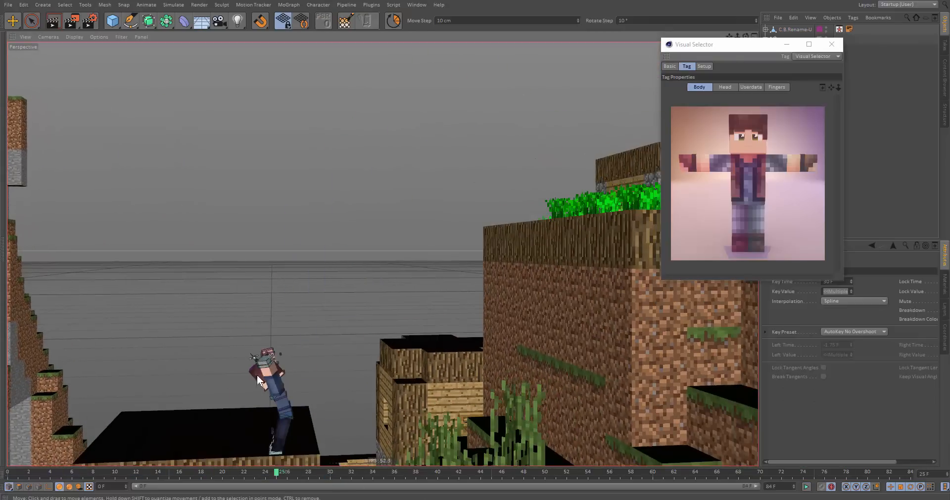
Restore the hand controllers' selection and replay the jump from the start to check the arms at takeoff.
key(ctrl+z)
alt+right_drag(275, 366, 407, 306)
alt+right_drag(407, 341, 331, 391)
drag(286, 472, 106, 473)
key(shift+f)
key(F8)
alt+middle_drag(398, 410, 357, 417)
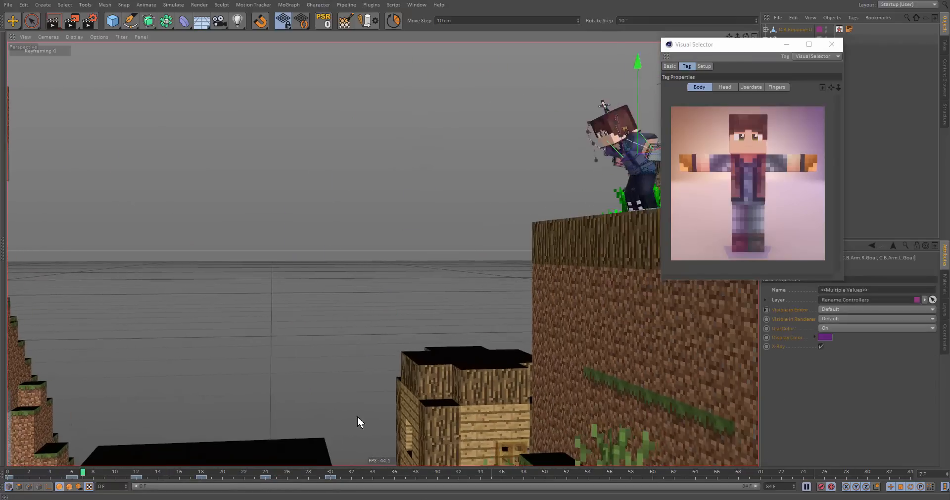
key(F8)
Go to frame 9 and lower both hand controllers in front of the torso for the upward arm swing.
alt+middle_drag(606, 181, 513, 224)
key(f)
key(f)
key(f)
key(f)
key(f)
scroll(513, 224, up, 4)
key(g)
key(g)
key(g)
key(g)
key(g)
key(g)
key(g)
drag(413, 138, 425, 164)
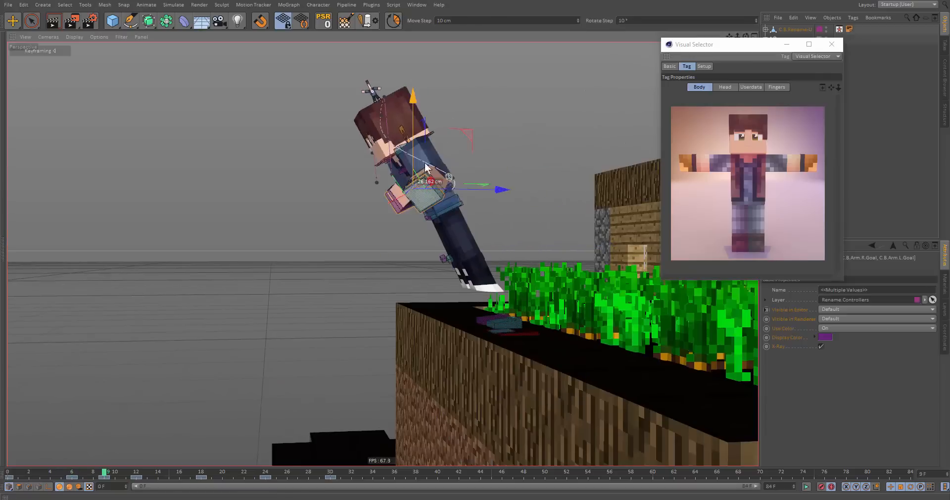
Step forward frame by frame from frame 9 to check the arm motion in the air.
key(g)
key(g)
key(g)
key(g)
key(g)
alt+middle_drag(354, 147, 499, 177)
key(g)
key(g)
key(g)
key(g)
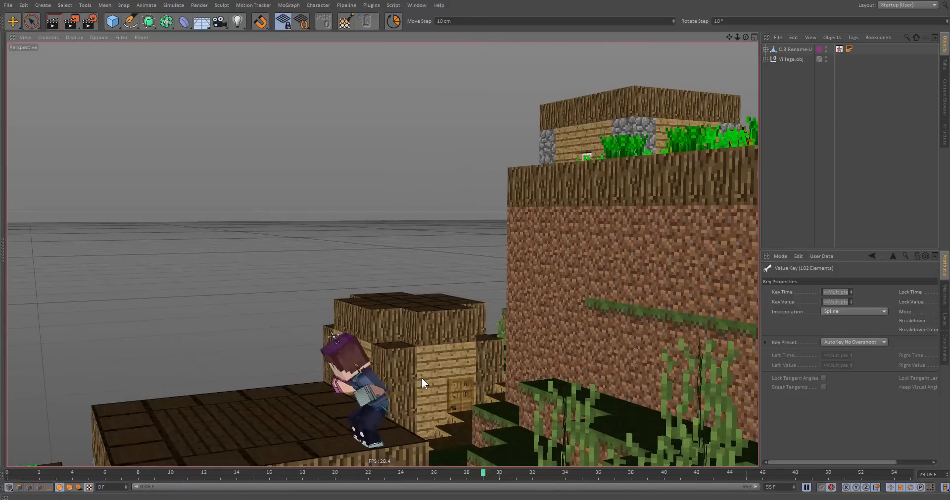
Select both hand controllers and the main body controller, and scrub back to frame 35 in the landing.
alt+right_drag(354, 376, 420, 392)
alt+middle_drag(367, 420, 379, 356)
click(394, 367)
shift+click(451, 378)
shift+click(371, 360)
scroll(471, 378, down, 1)
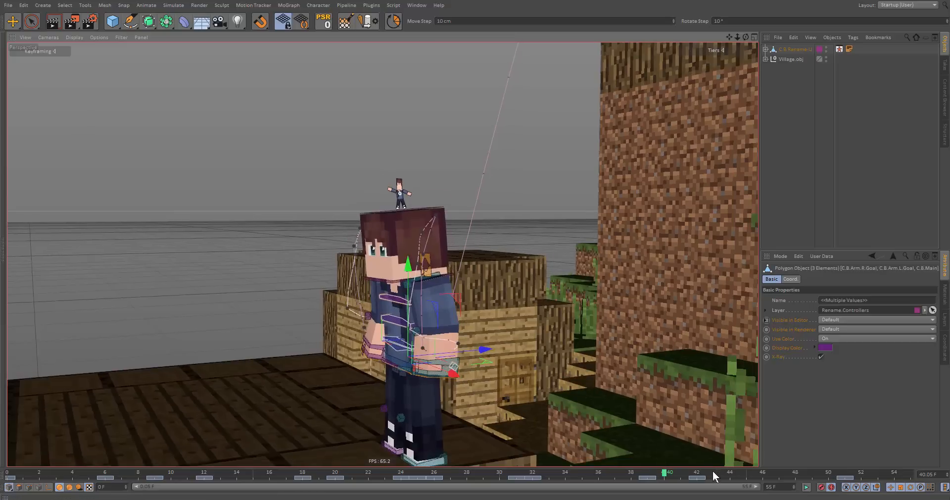
drag(712, 474, 582, 472)
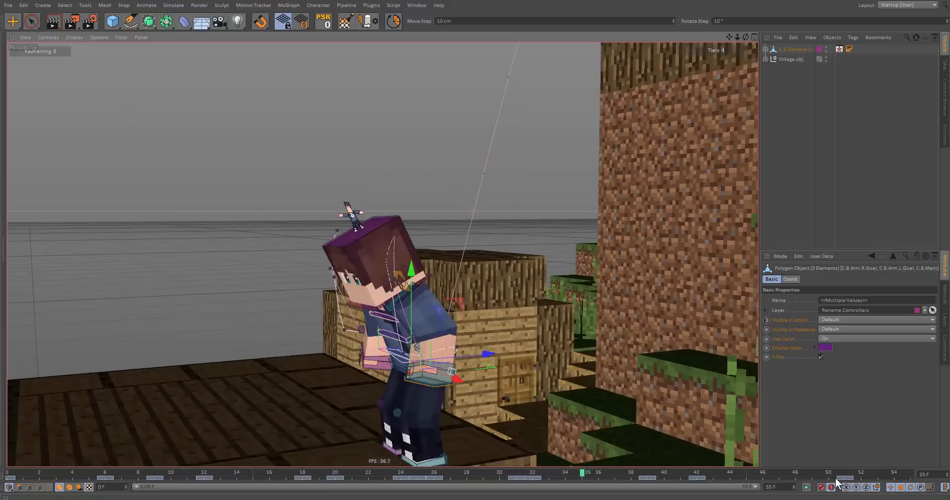
Try to shift the keys from frame 26 onward earlier, undo the change and scrub to frame 46.
drag(698, 474, 499, 479)
drag(564, 482, 562, 481)
drag(535, 478, 489, 474)
key(ctrl+z)
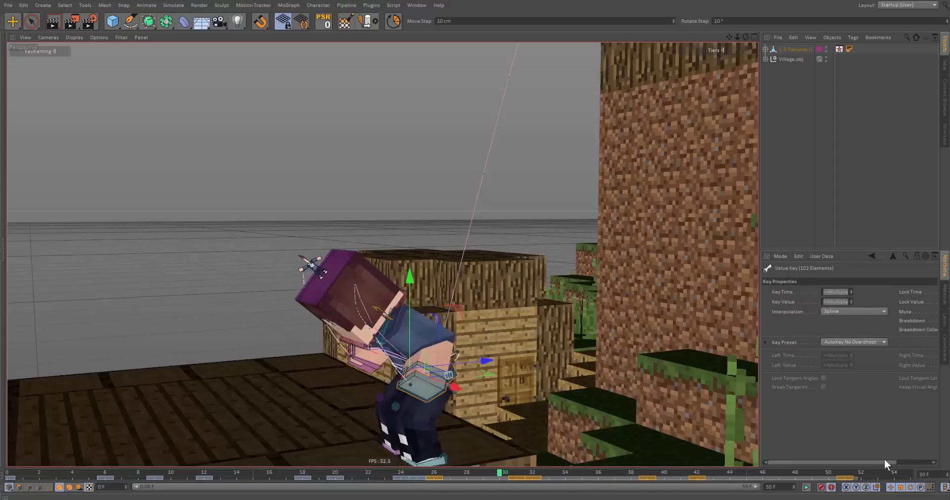
drag(855, 474, 802, 478)
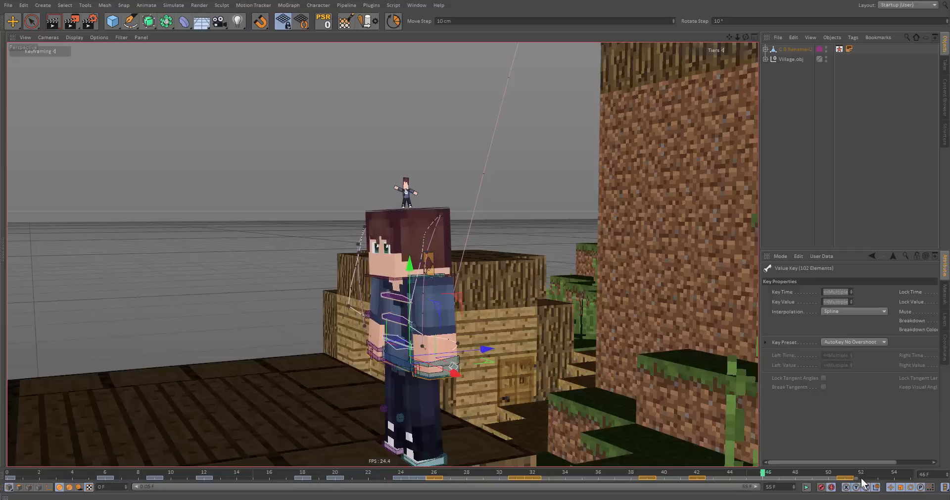
Compress the landing keys from frame 26 onward until the last key falls at about frame 38, and play the jump to check its timing.
drag(670, 474, 432, 473)
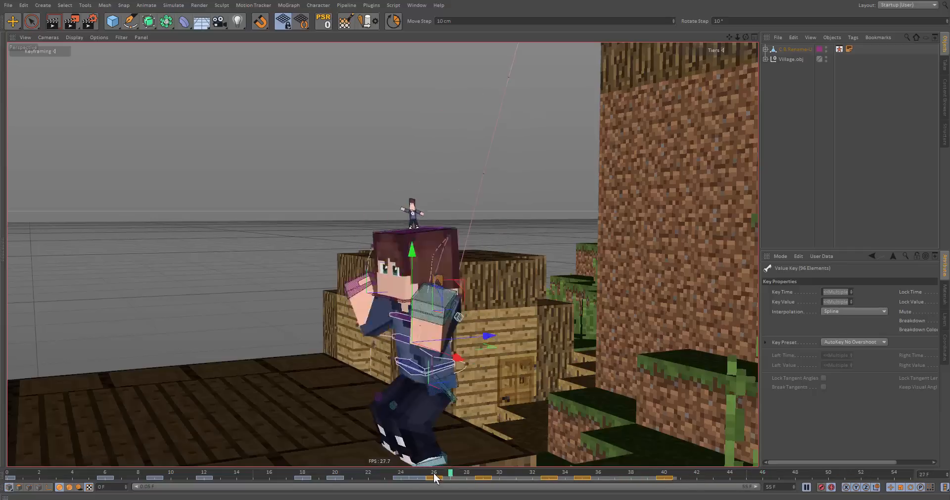
key(F8)
drag(673, 477, 633, 482)
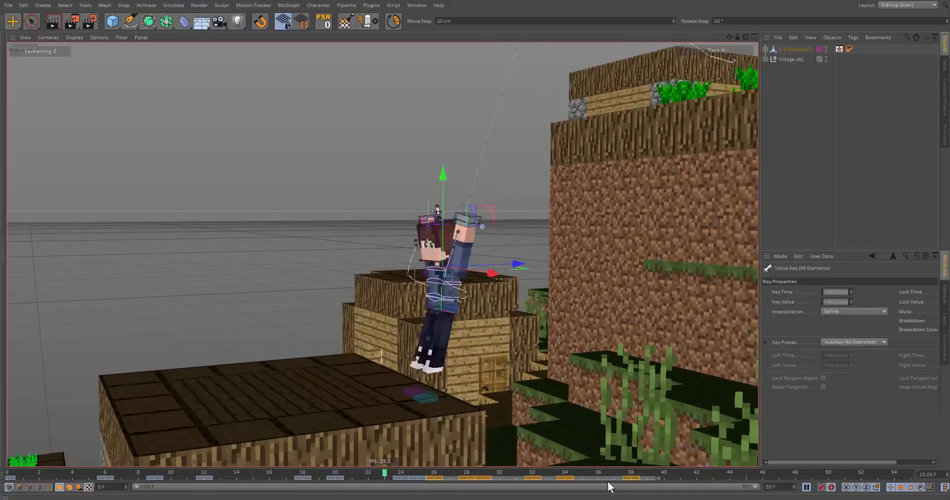
click(688, 479)
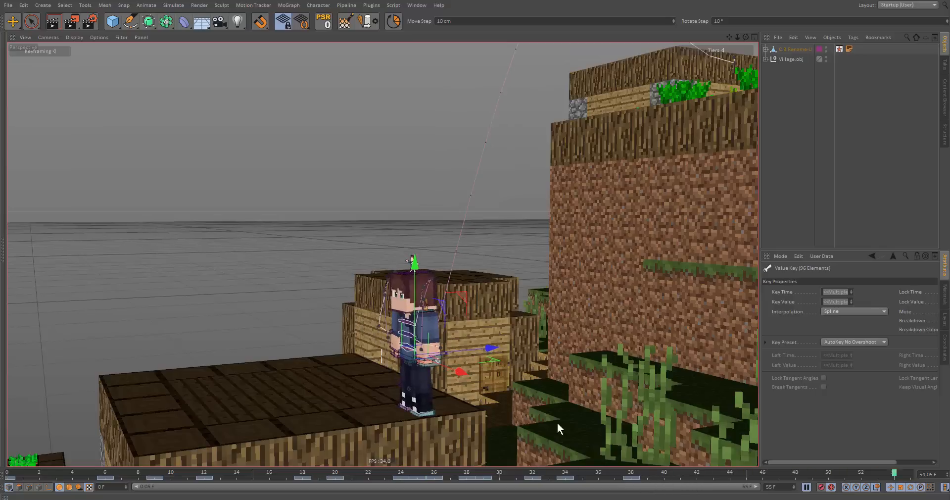
alt+drag(352, 419, 412, 402)
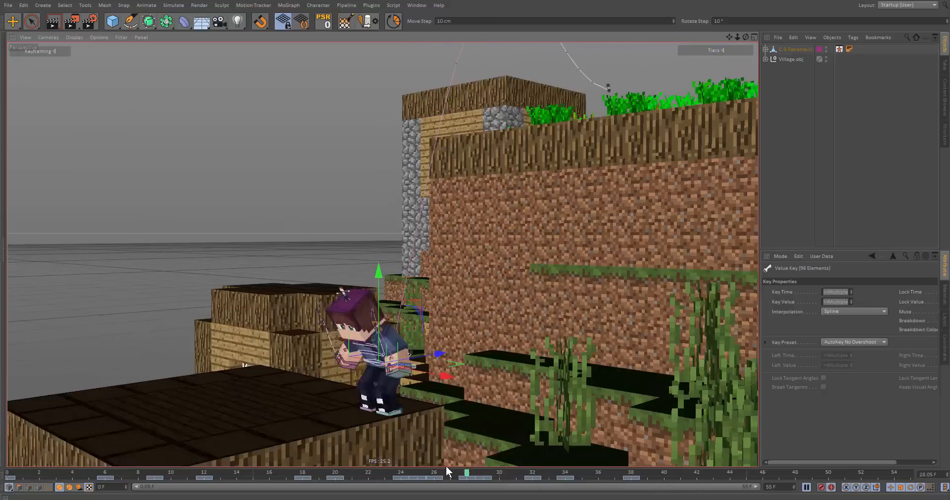
click(527, 301)
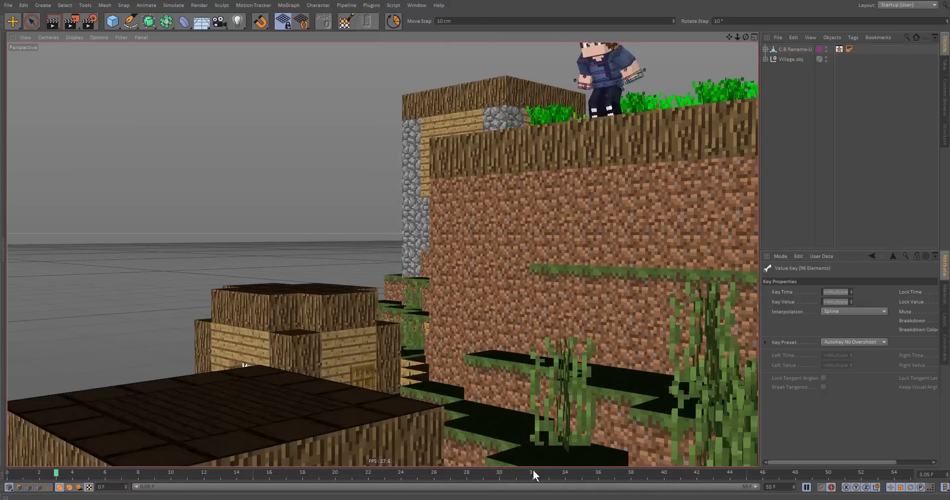
key(F8)
Go to frame 5 in the crouch and adjust the finger controllers on both hands.
scroll(497, 267, up, 5)
alt+drag(491, 259, 496, 488)
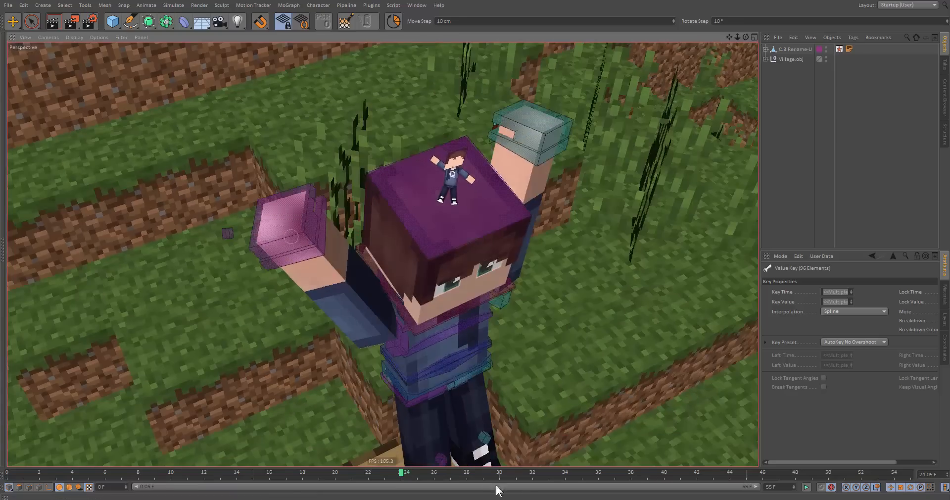
click(171, 473)
alt+drag(346, 346, 436, 208)
drag(171, 472, 89, 473)
scroll(445, 248, up, 4)
click(498, 281)
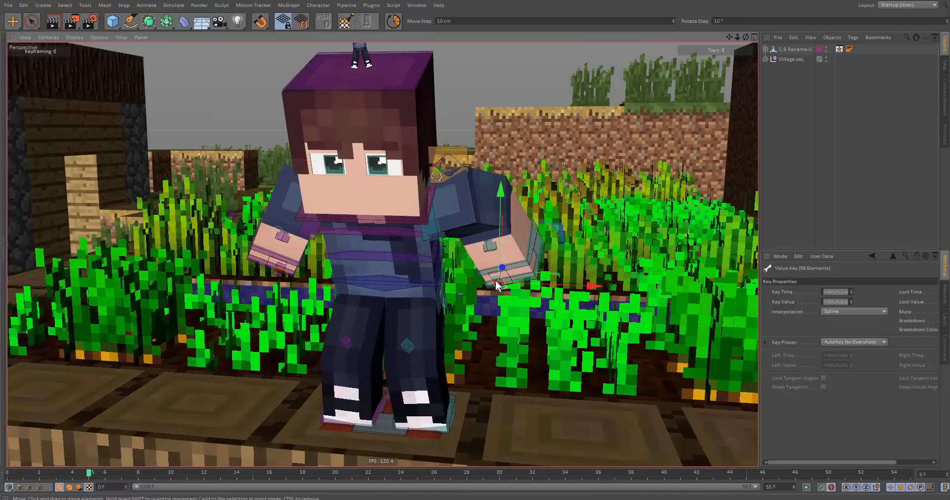
shift+click(279, 270)
drag(455, 285, 504, 306)
click(499, 286)
drag(494, 275, 485, 262)
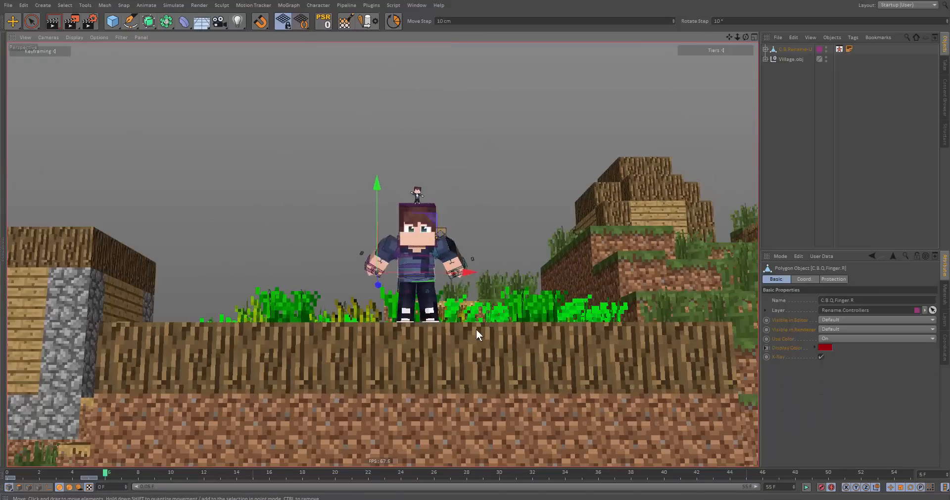
Inspect the raised-arm pose at frame 14 and review the whole jump in playback from a wider view of the village.
scroll(476, 328, up, 5)
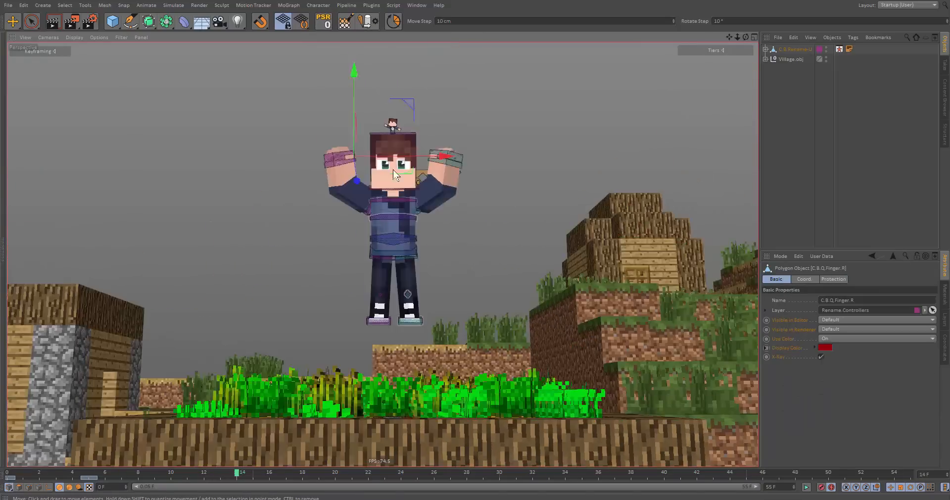
drag(396, 211, 350, 203)
click(405, 199)
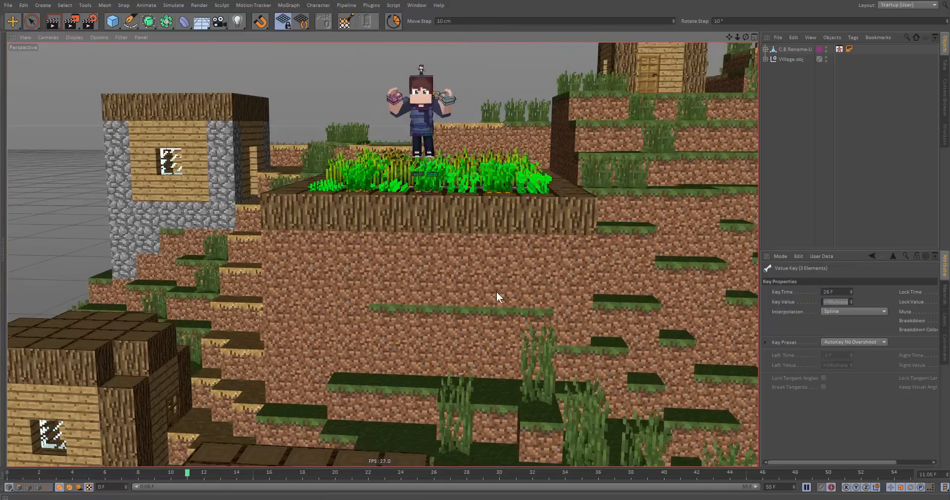
alt+middle_drag(382, 234, 379, 173)
alt+drag(379, 173, 366, 250)
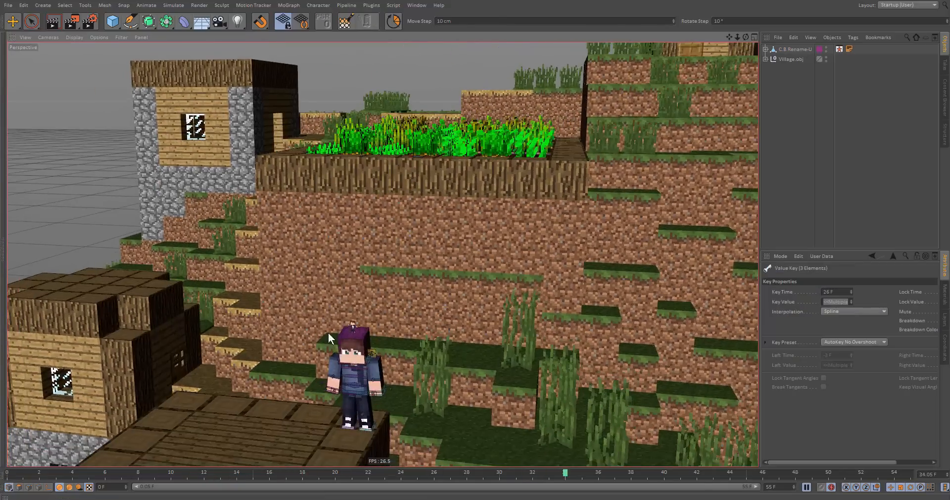
alt+middle_drag(337, 300, 350, 293)
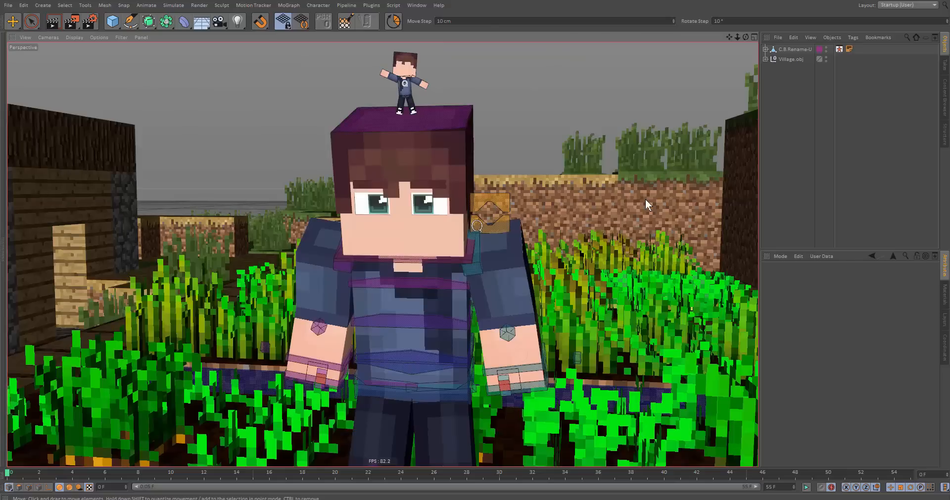
Open the facial control panel at frame 0 and try out the eyes controller, shifting the gaze around and returning it to centre.
click(500, 200)
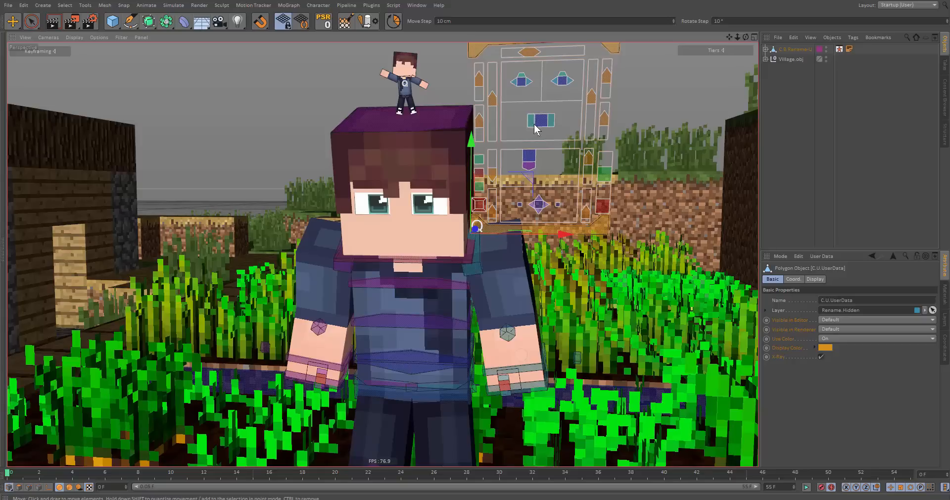
click(536, 128)
drag(506, 195, 478, 153)
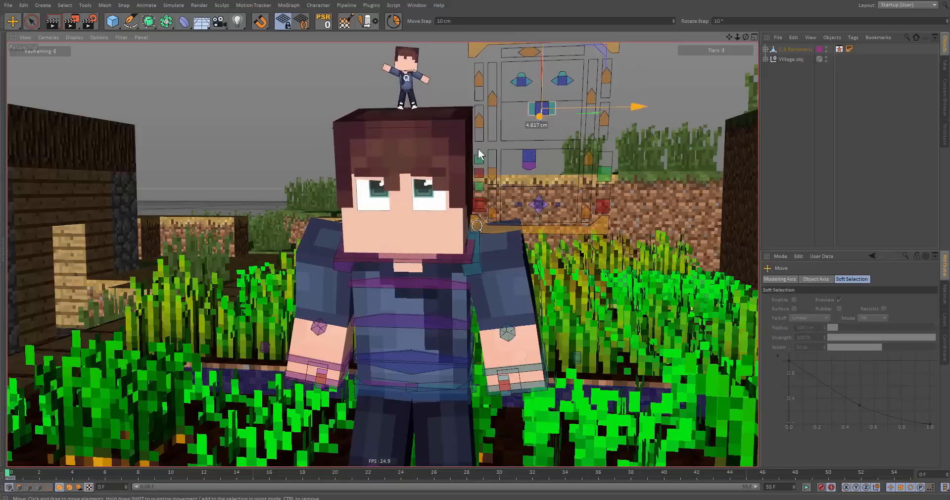
drag(462, 191, 439, 112)
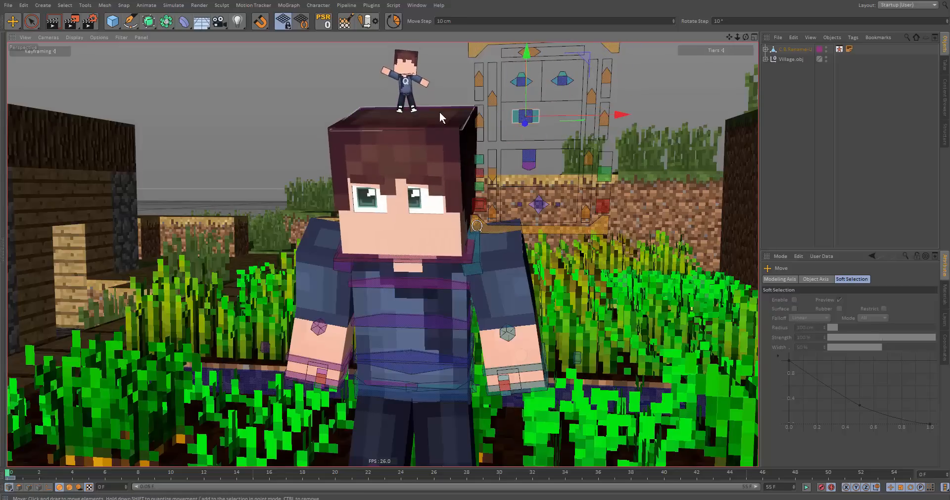
click(439, 112)
drag(538, 167, 550, 168)
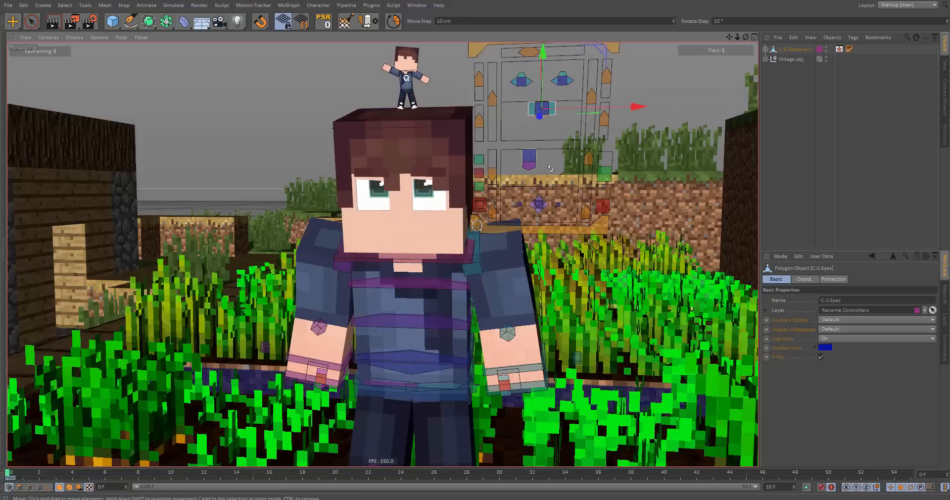
click(502, 173)
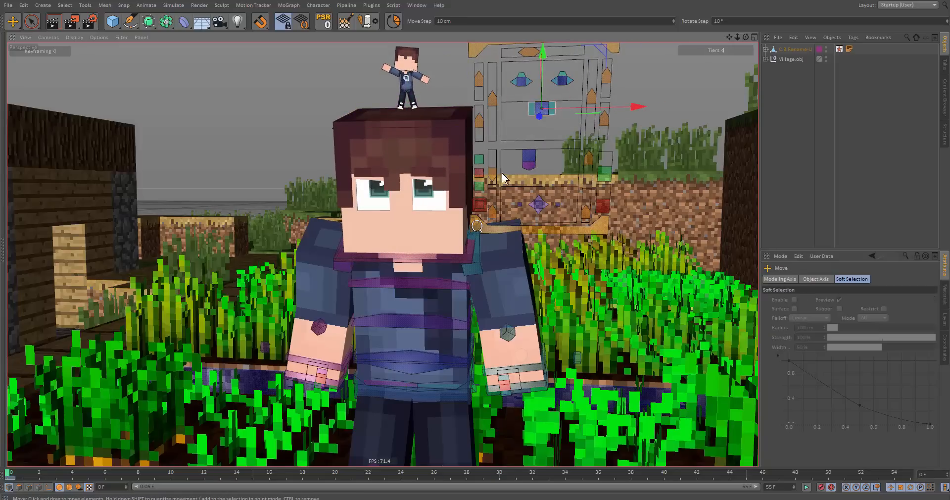
scroll(440, 184, up, 5)
drag(403, 189, 556, 189)
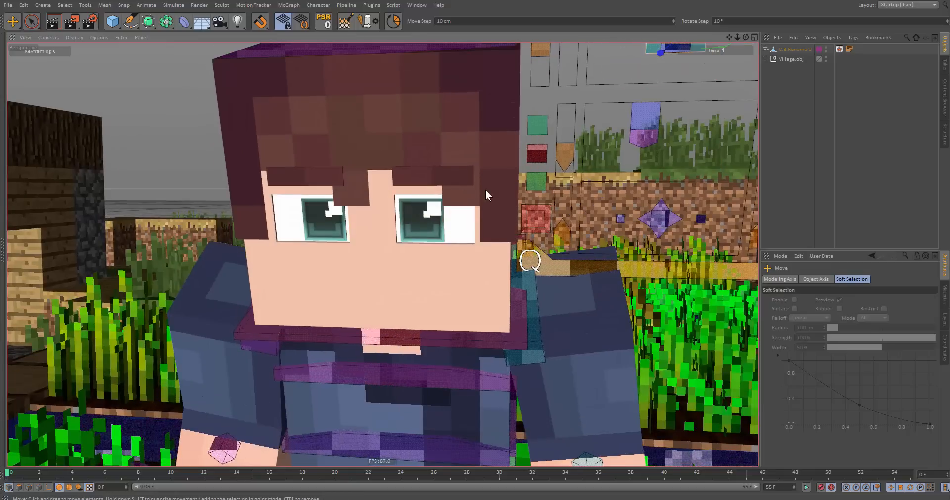
alt+drag(485, 192, 534, 139)
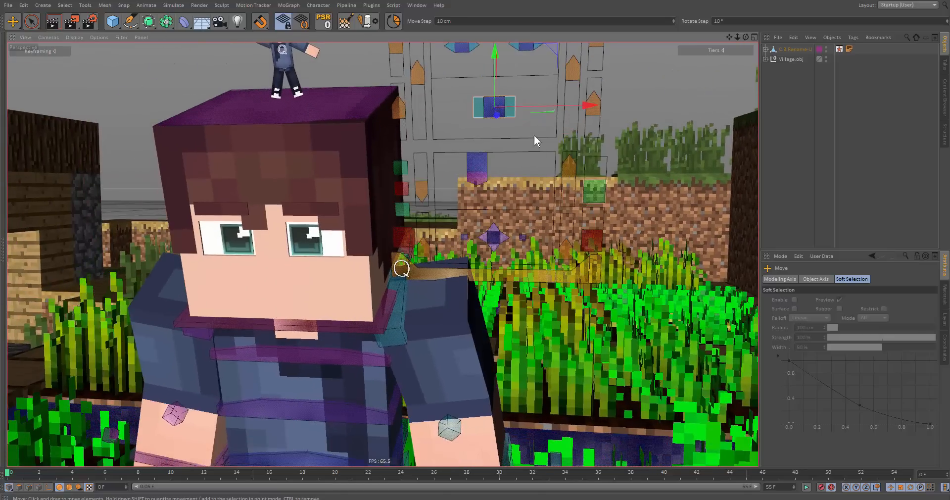
Try closing one eye with its eyelid controller, test the mouth controller, and undo the changes.
drag(569, 70, 564, 130)
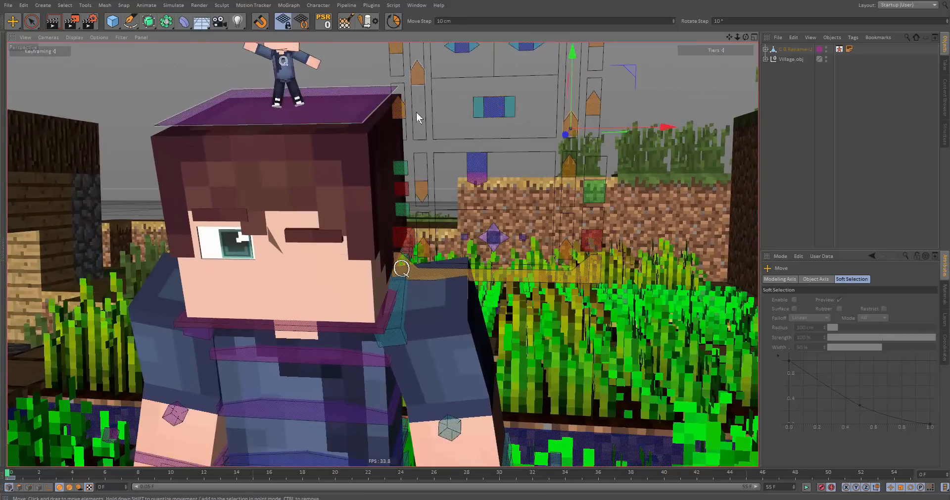
key(ctrl+z)
click(310, 111)
alt+drag(323, 75, 514, 218)
key(ctrl+z)
alt+drag(546, 244, 476, 215)
alt+middle_drag(477, 216, 474, 210)
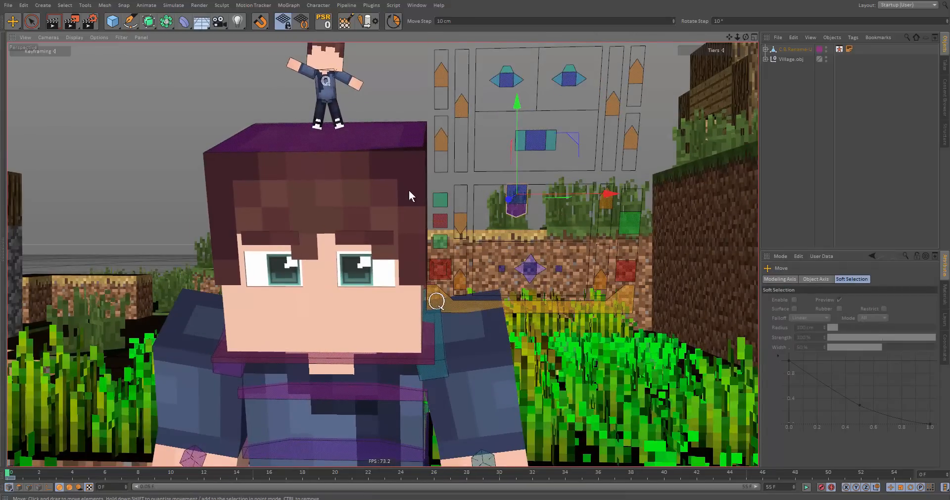
alt+drag(409, 190, 386, 176)
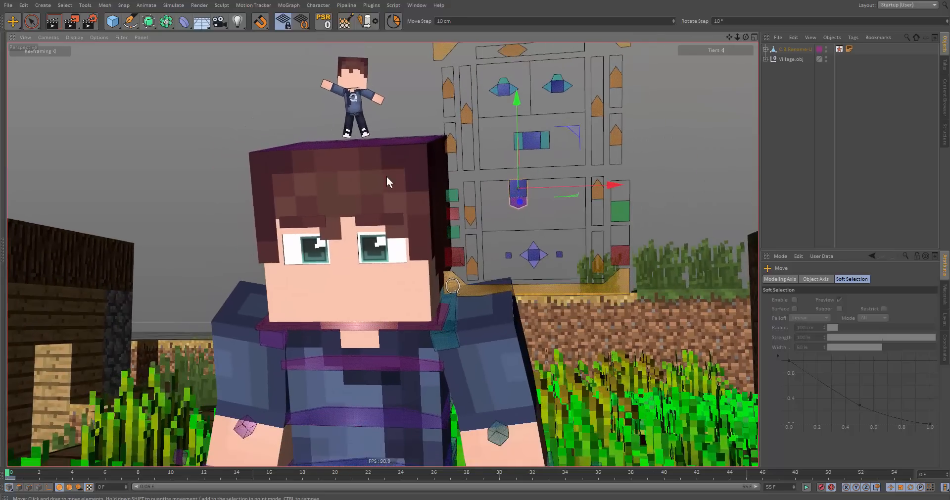
Turn on the facial panel's camera toggle so the panel is locked to the view, and frame the character beside it.
click(460, 257)
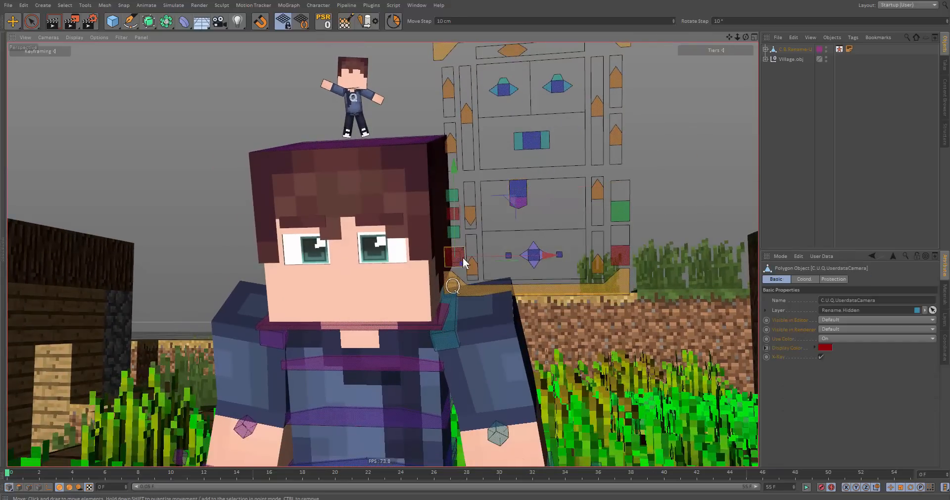
click(461, 255)
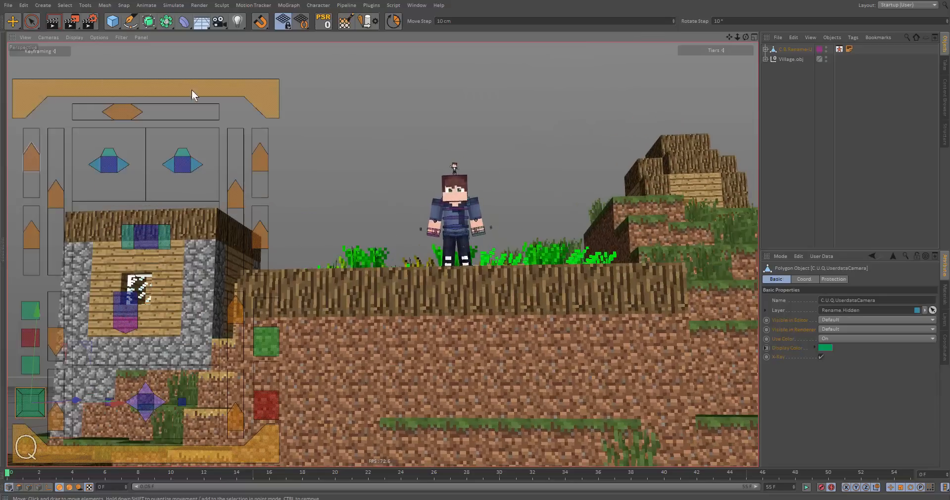
click(259, 103)
alt+drag(484, 302, 490, 257)
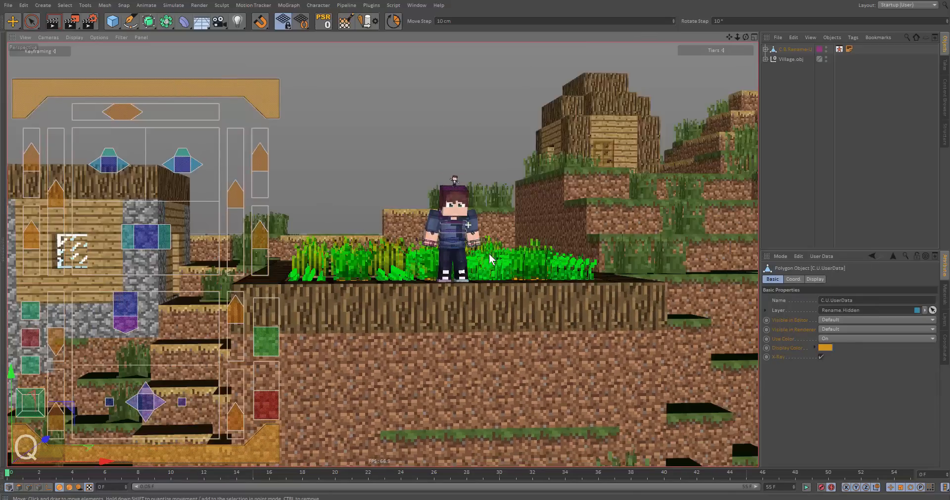
alt+right_drag(490, 257, 645, 210)
alt+drag(479, 258, 420, 215)
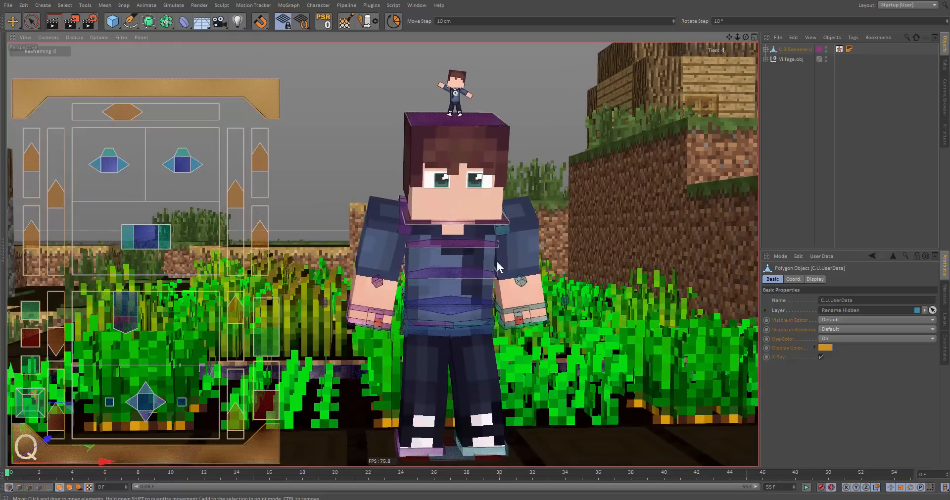
alt+drag(497, 261, 441, 310)
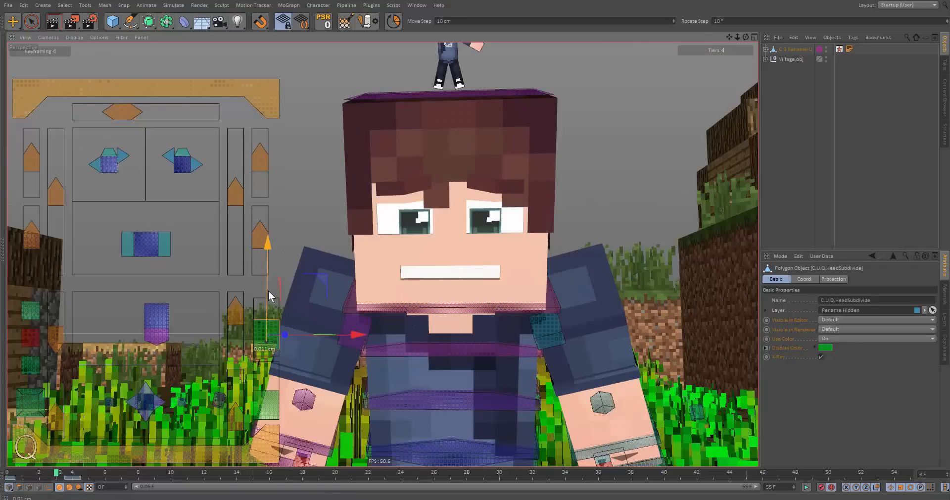
Test the head subdivision toggle while examining the bent brows and mouth up close, and switch head subdivision off.
drag(268, 290, 271, 275)
key(ctrl+z)
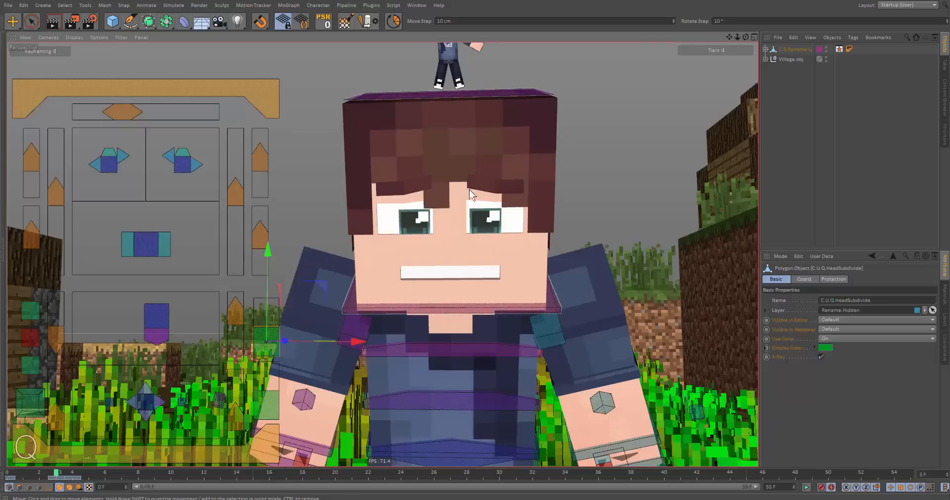
scroll(504, 191, up, 4)
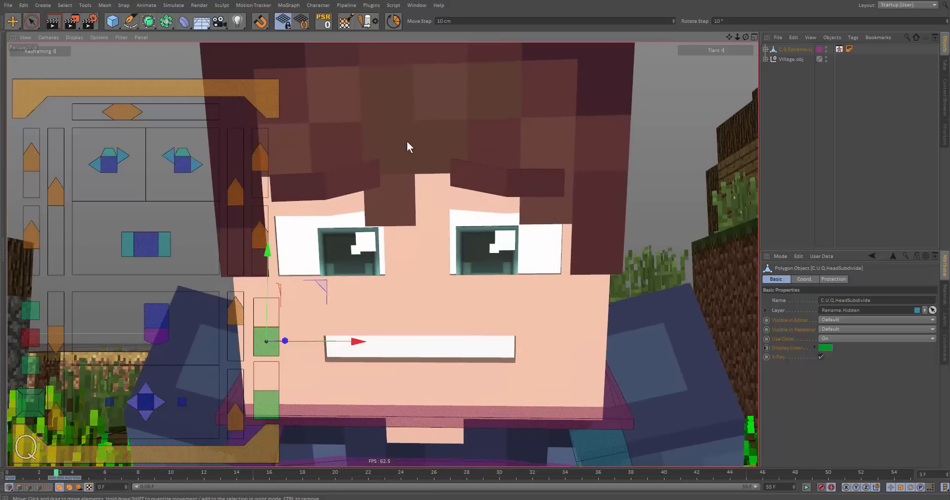
drag(356, 256, 368, 198)
mouse_move(475, 182)
alt+right_down()
mouse_move(398, 184)
mouse_move(459, 183)
alt+right_up()
drag(267, 301, 268, 329)
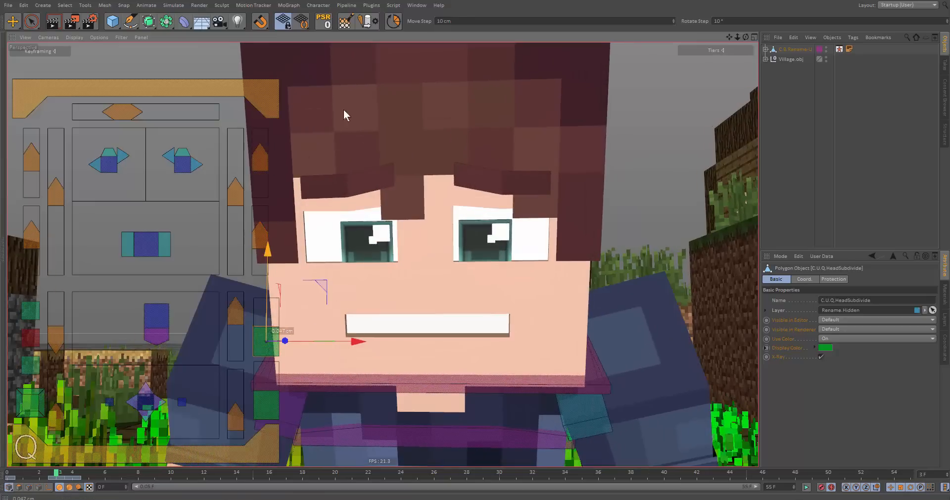
alt+middle_drag(400, 259, 438, 231)
alt+drag(440, 227, 475, 208)
alt+right_drag(476, 209, 515, 470)
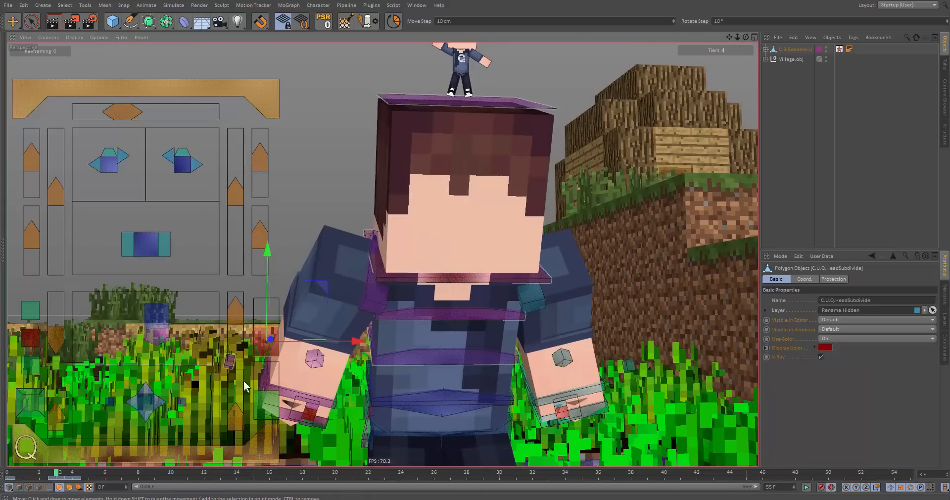
Show mesh lines in the viewport shading and toggle the body subdivision off and on to compare the rig's polygon density.
alt+drag(514, 382, 458, 293)
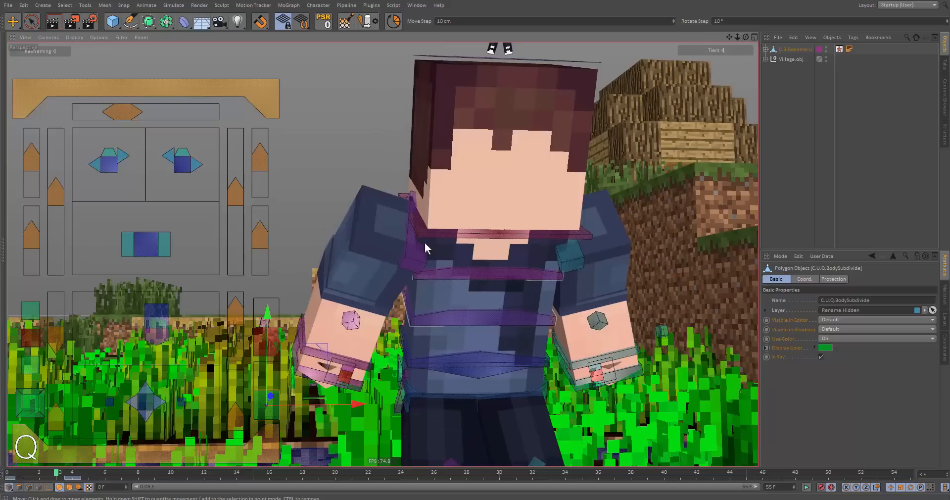
alt+drag(651, 323, 512, 228)
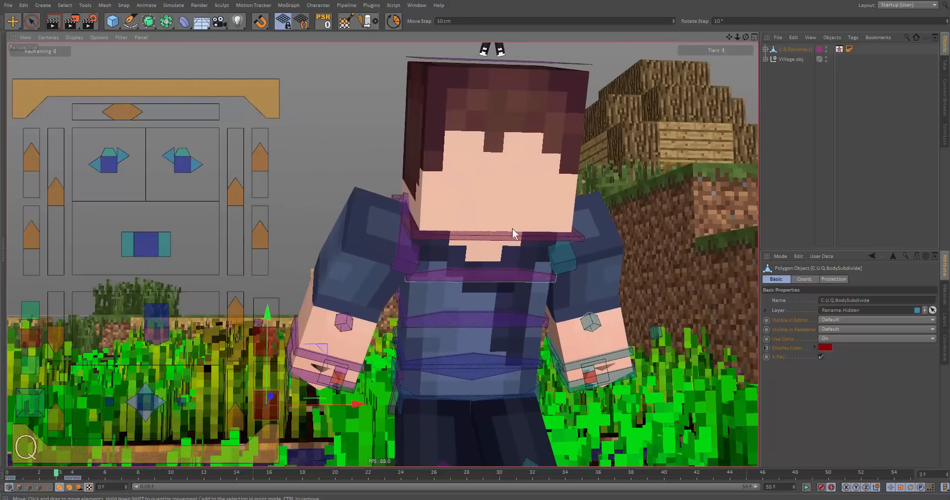
click(96, 35)
mouse_move(70, 37)
click(88, 72)
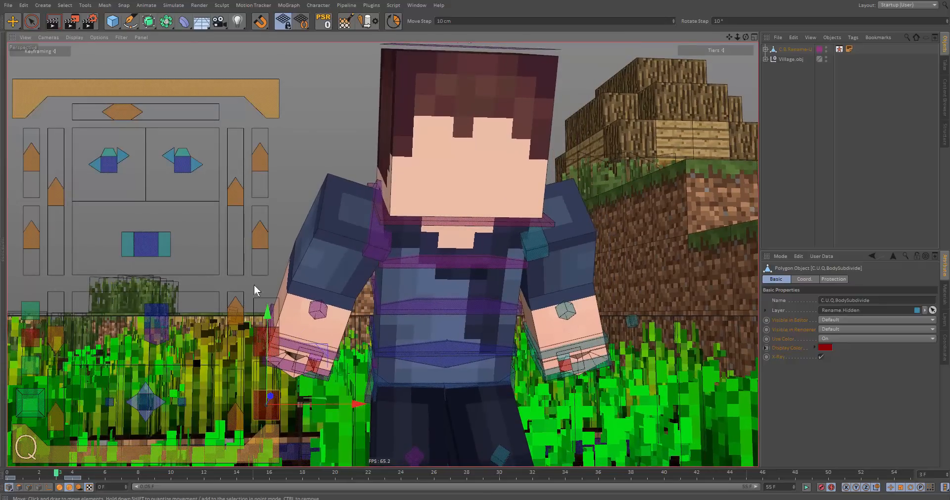
click(268, 321)
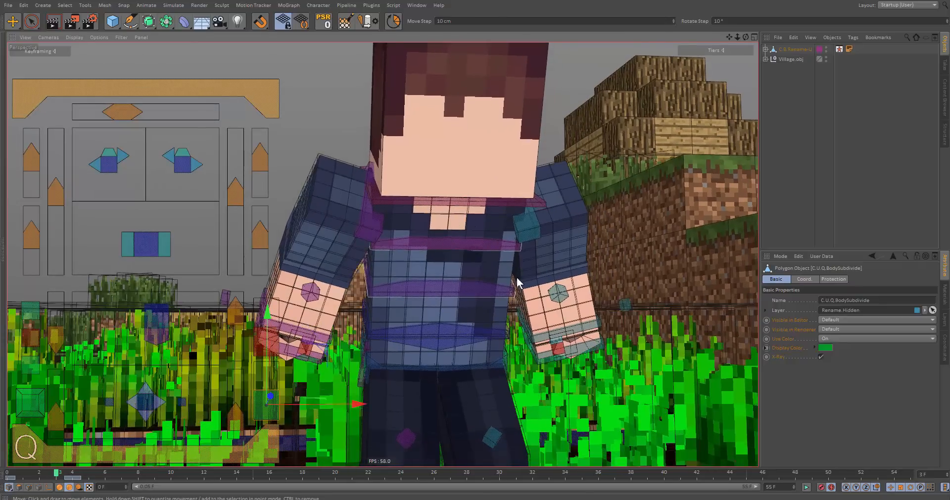
Switch head subdivision back on and toggle body subdivision while comparing the mesh density around the character.
alt+drag(516, 277, 390, 329)
alt+middle_drag(390, 329, 376, 389)
click(275, 346)
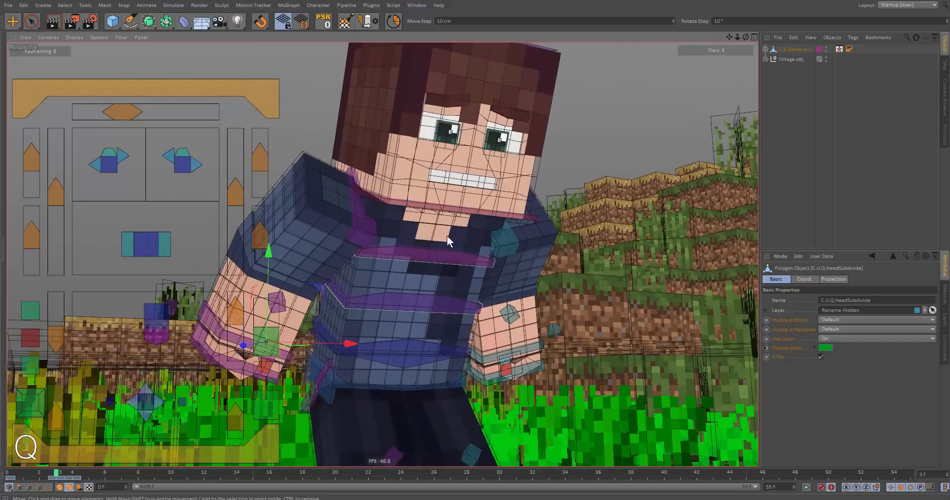
alt+middle_drag(474, 201, 463, 261)
alt+drag(463, 261, 439, 280)
click(269, 401)
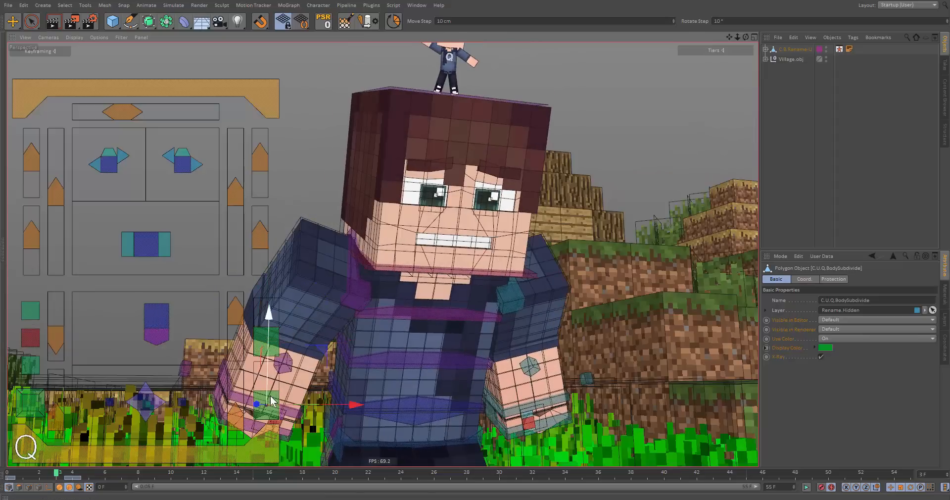
alt+drag(361, 383, 309, 290)
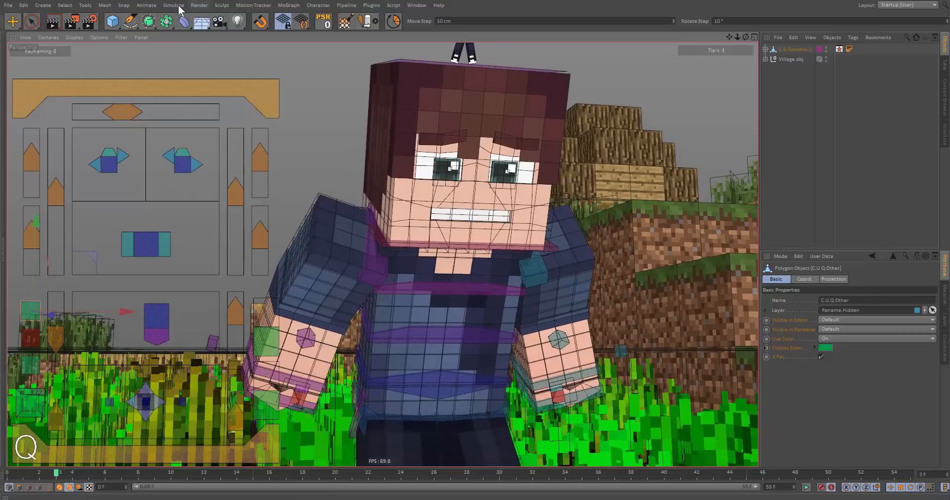
Hide the mesh lines in the viewport shading and examine the plainly shaded character with the small figure on its head.
click(99, 37)
click(85, 49)
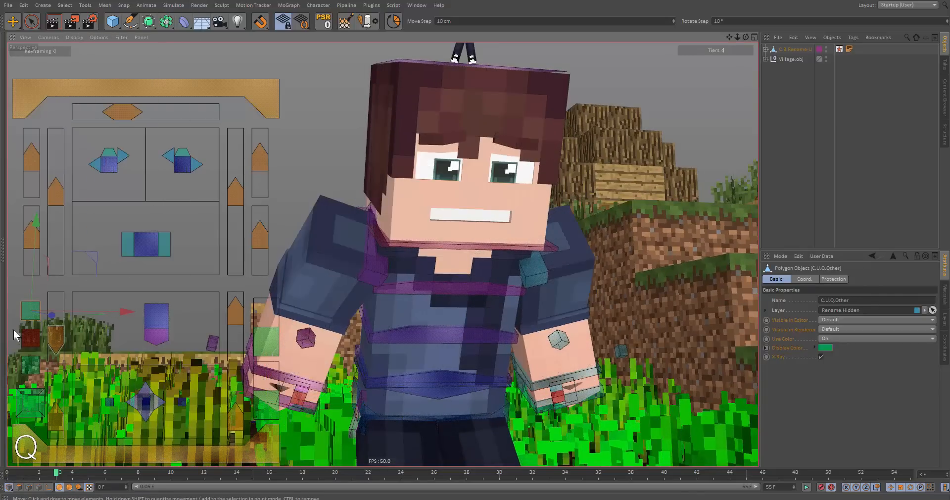
key(q)
key(q)
alt+middle_drag(495, 111, 496, 167)
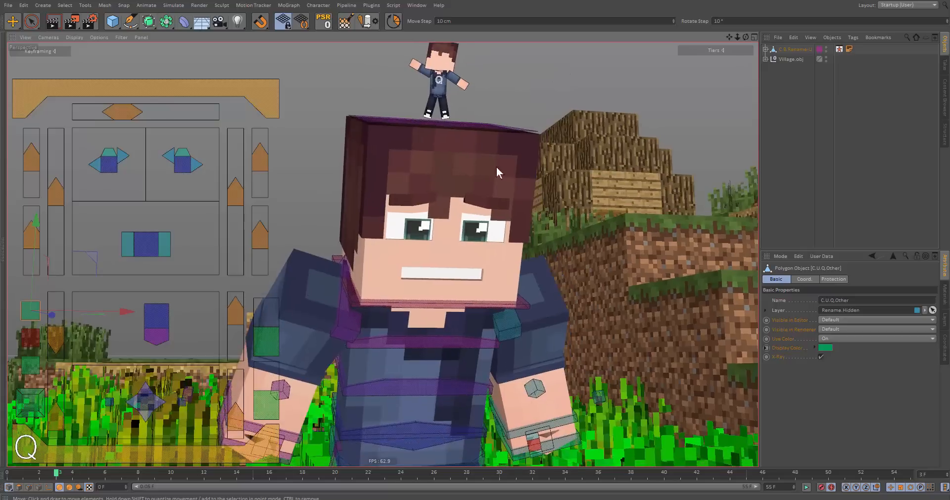
scroll(497, 168, down, 2)
key(q)
key(q)
key(q)
key(q)
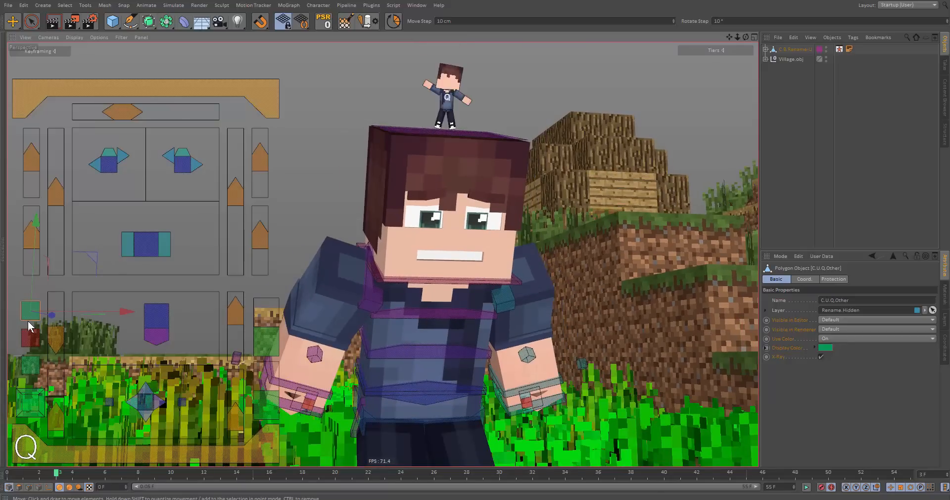
Turn on the head controllers and test an upper eyelid controller on the face up close, undoing the move.
click(24, 335)
key(q)
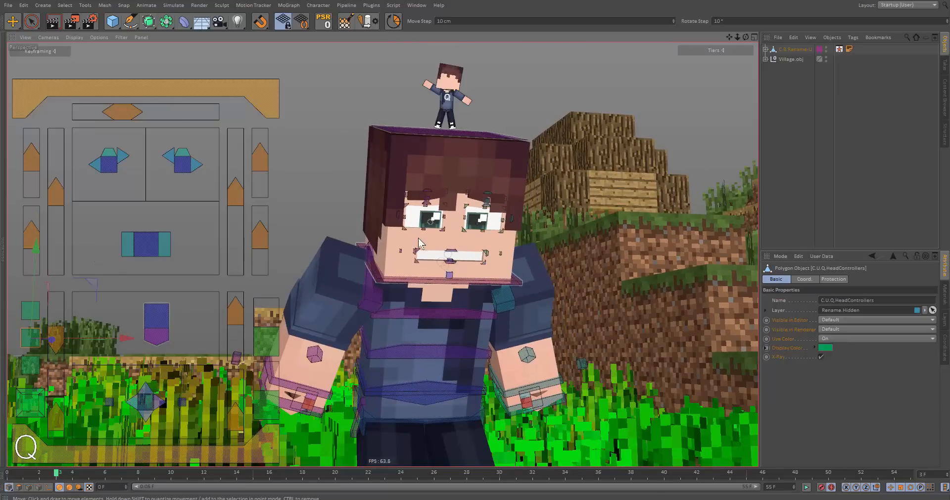
scroll(544, 223, up, 5)
drag(647, 141, 605, 263)
key(ctrl+z)
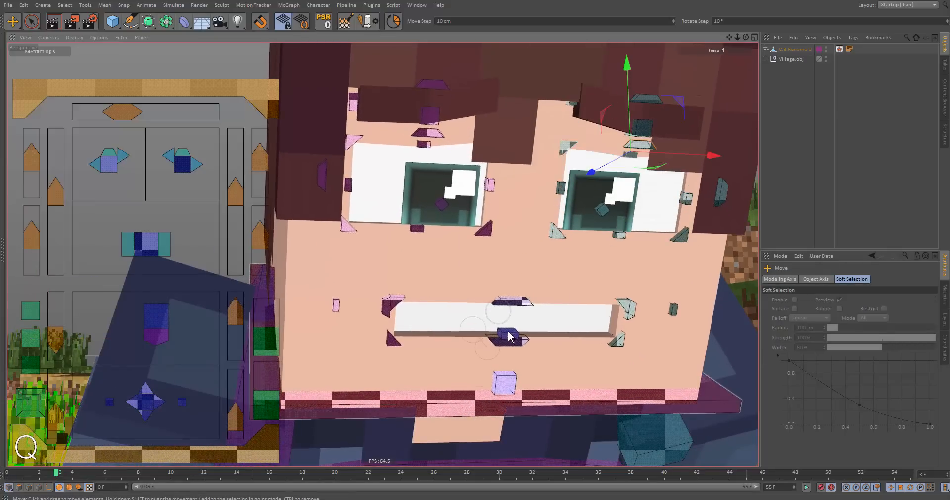
Try pulling the lower eyelid controller of one eye downward, and undo the change.
click(415, 227)
drag(416, 193, 422, 217)
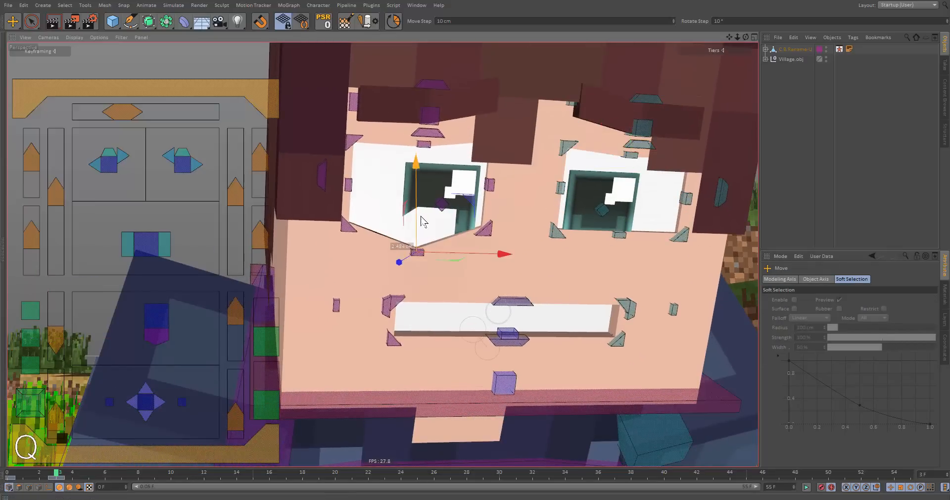
key(ctrl+z)
alt+drag(459, 254, 477, 231)
scroll(445, 221, down, 5)
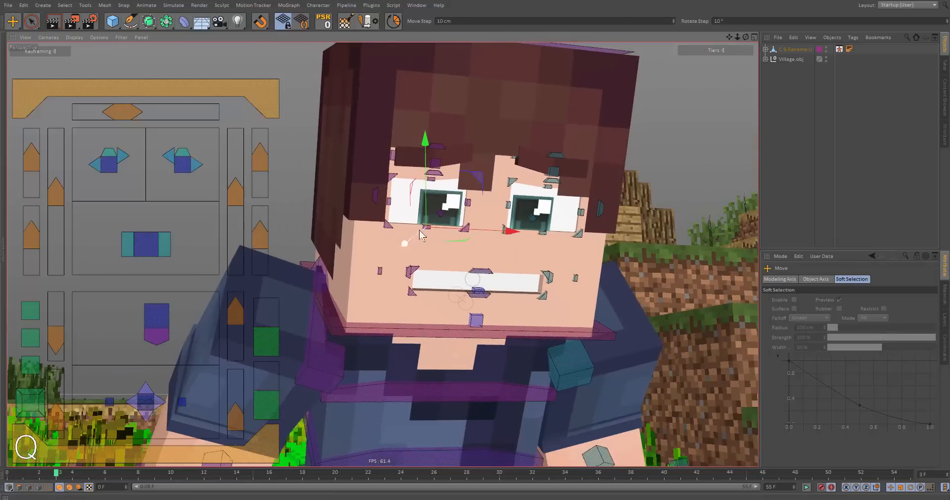
Switch off the head and body controllers and view the whole character without any controllers showing.
click(29, 337)
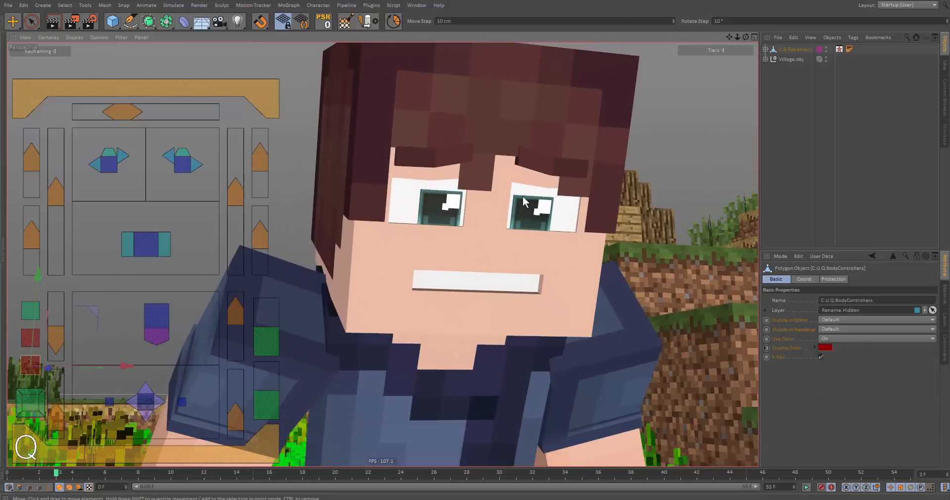
alt+right_drag(523, 196, 462, 236)
mouse_move(462, 236)
alt+mouse_down()
mouse_move(405, 214)
mouse_move(467, 260)
mouse_move(451, 241)
alt+mouse_up()
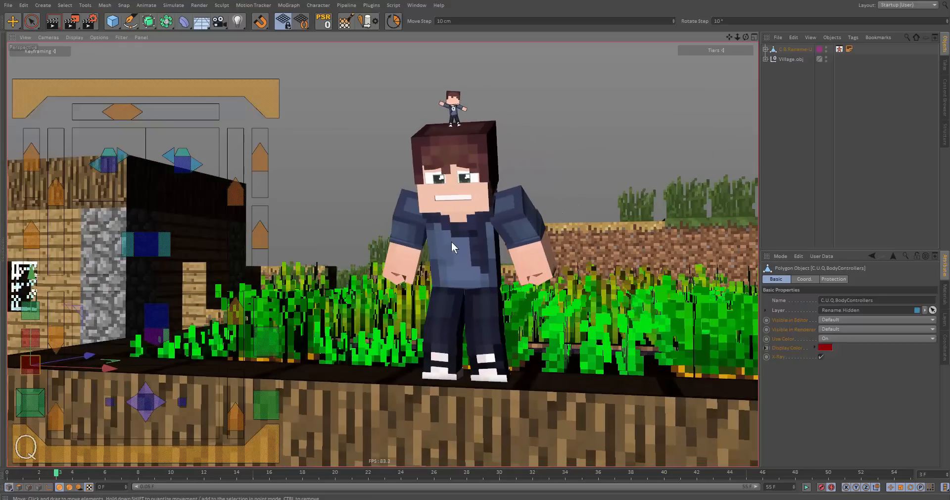
alt+drag(484, 278, 446, 258)
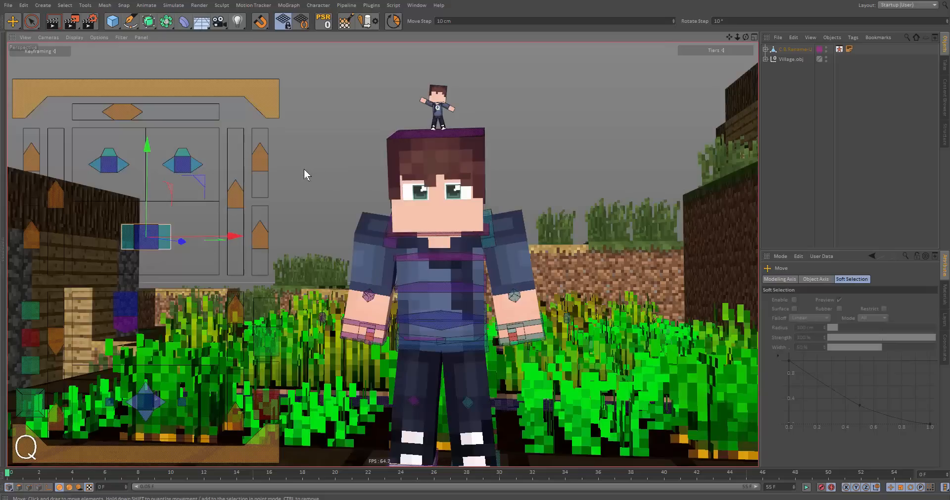
On frame 0, shape a worried expression with both blink controllers, the inner eyebrow controllers and a slightly opened mouth.
drag(204, 320, 428, 296)
click(228, 198)
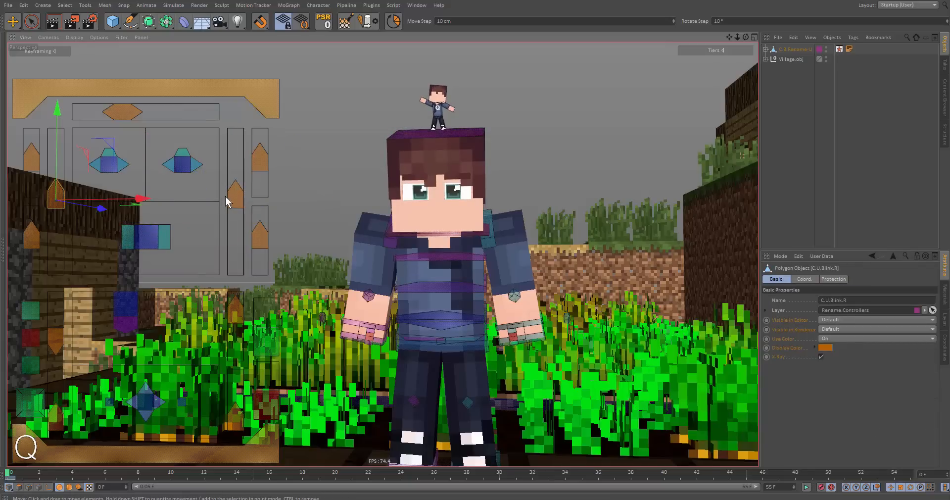
click(193, 165)
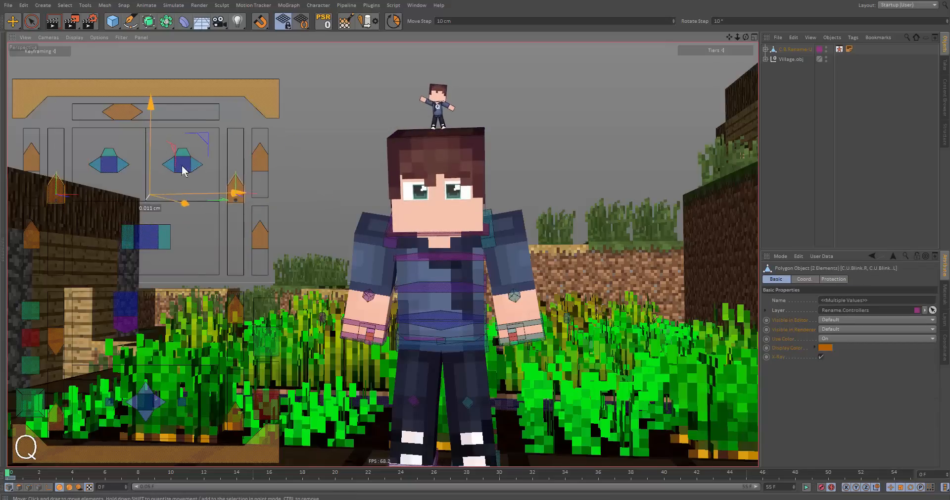
shift+click(127, 164)
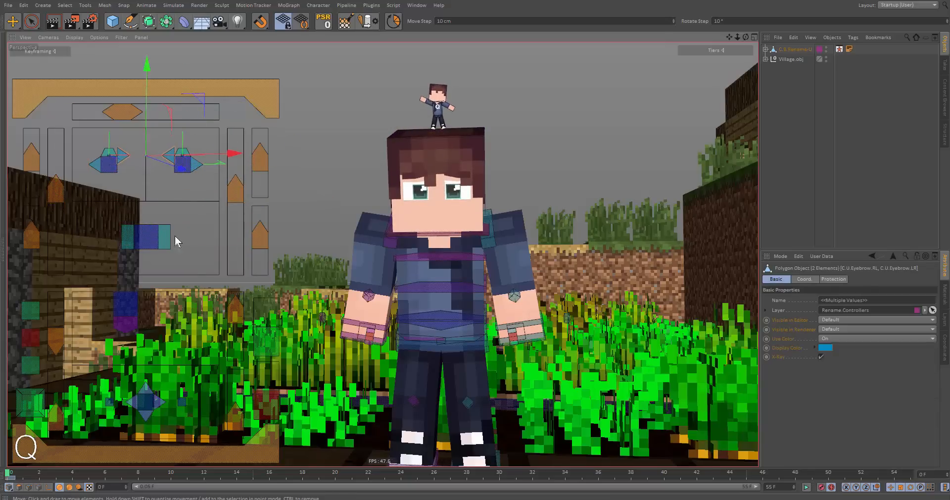
drag(168, 238, 223, 289)
drag(127, 313, 244, 346)
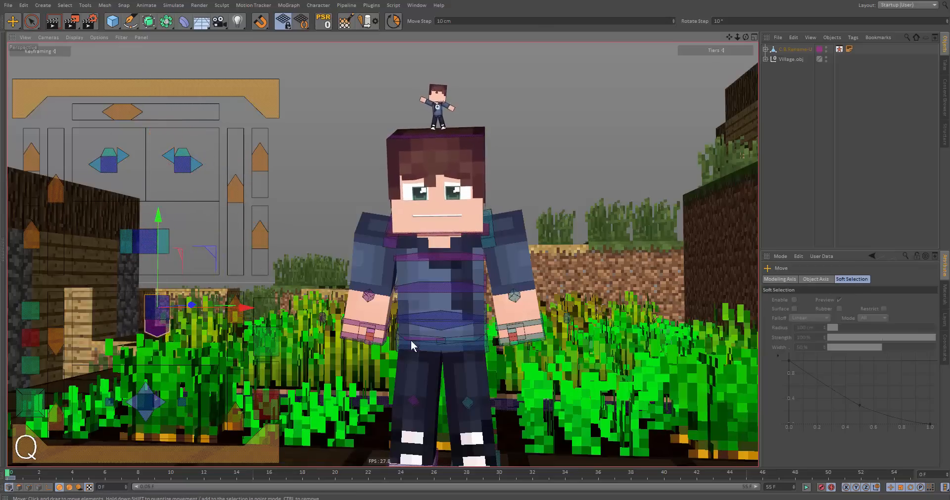
On frame 6, open the mouth wider to show the teeth and close both eyes with the blink controllers.
click(105, 472)
drag(223, 262, 222, 275)
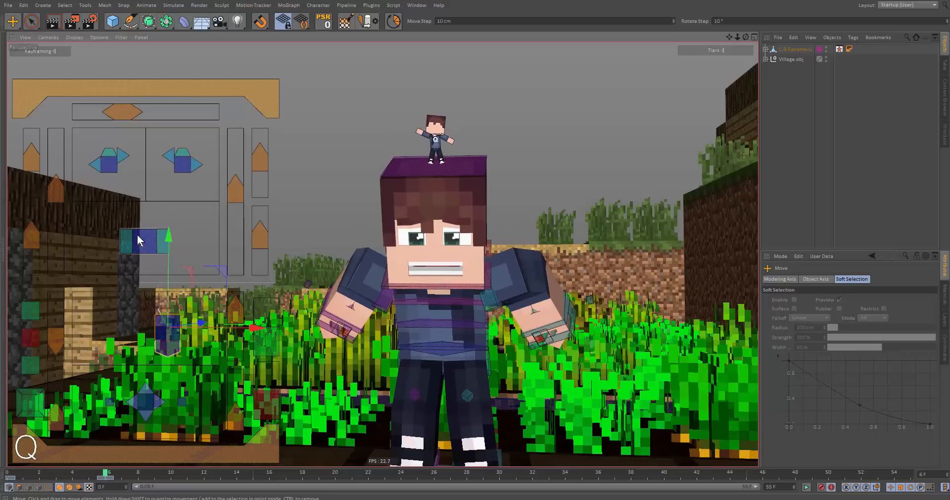
click(234, 196)
shift+click(56, 195)
drag(167, 168, 181, 229)
Advance to frame 10 and raise both blink controllers to reopen the eyes.
key(g)
key(g)
key(g)
key(g)
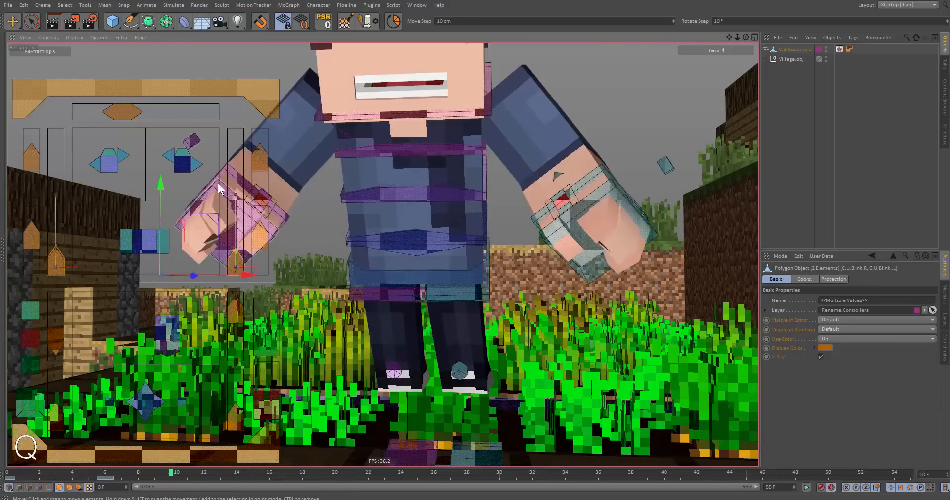
key(g)
key(g)
key(g)
key(g)
key(g)
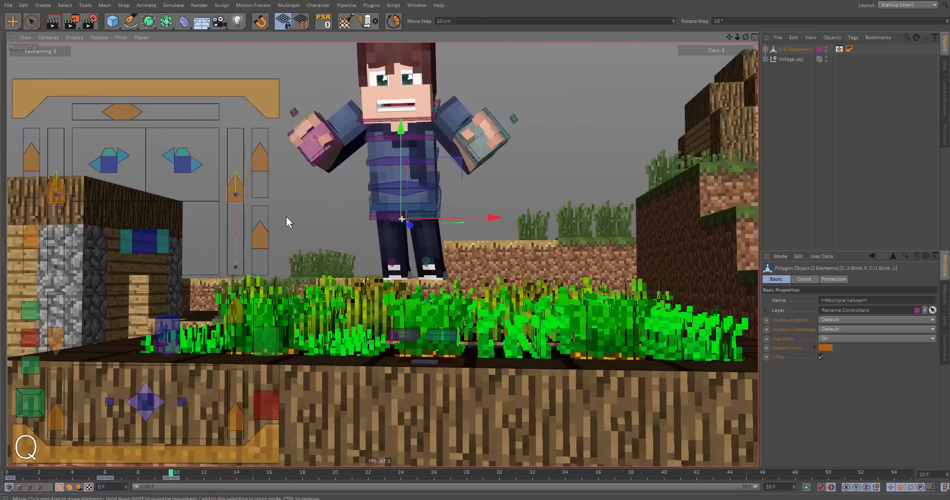
Step forward to frame 17 to check the character's pose during the jump, and review the motion from a distance.
key(g)
key(g)
key(g)
key(g)
key(g)
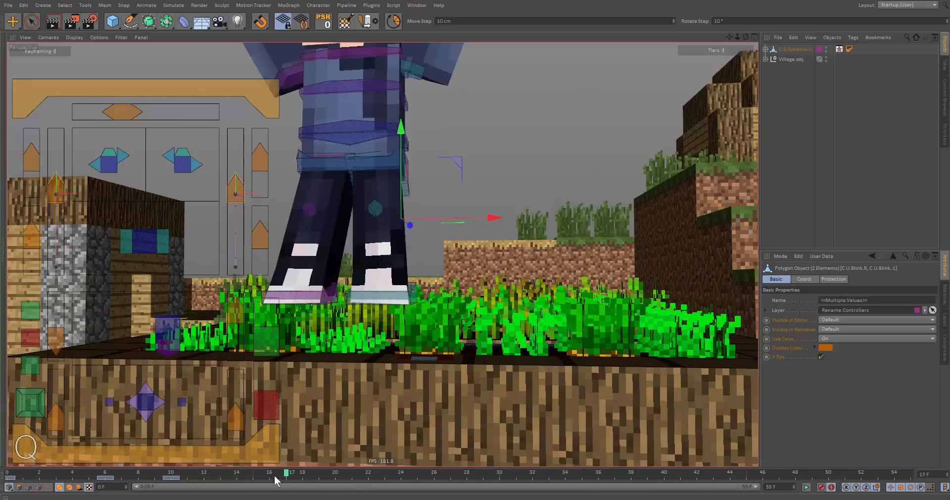
scroll(455, 257, down, 6)
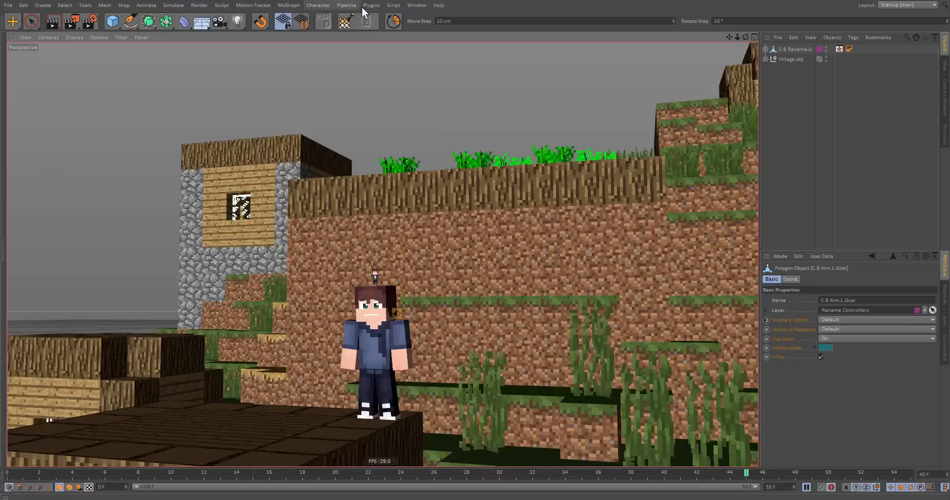
Open the Timeline (Dope Sheet) window and place it below the character in the viewport.
click(350, 6)
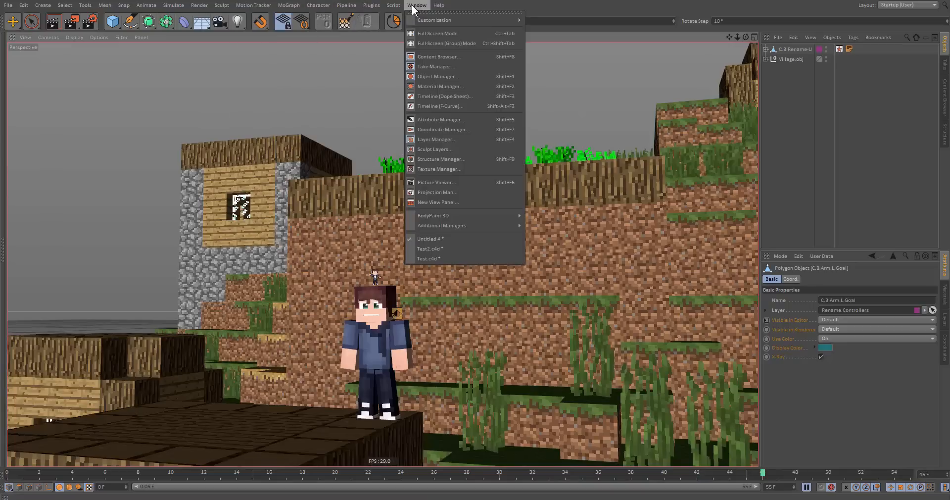
click(417, 5)
click(417, 5)
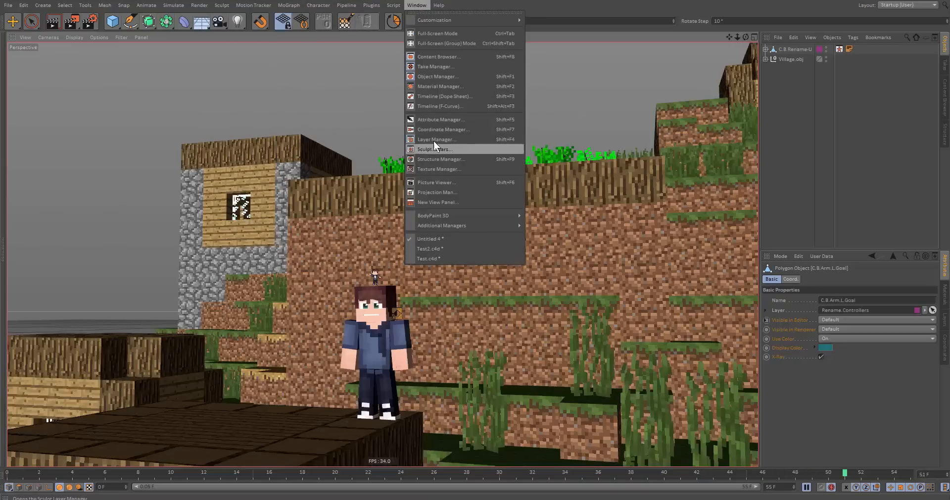
click(438, 96)
drag(497, 258, 612, 171)
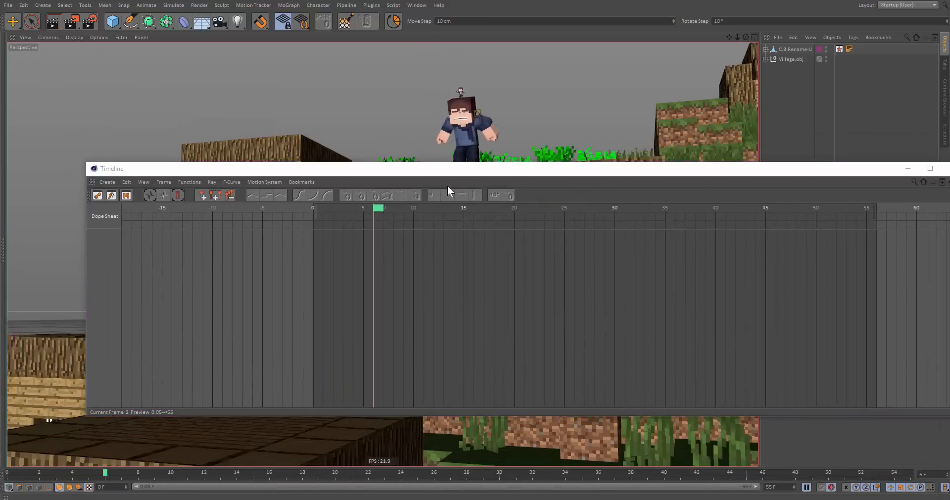
drag(457, 171, 411, 295)
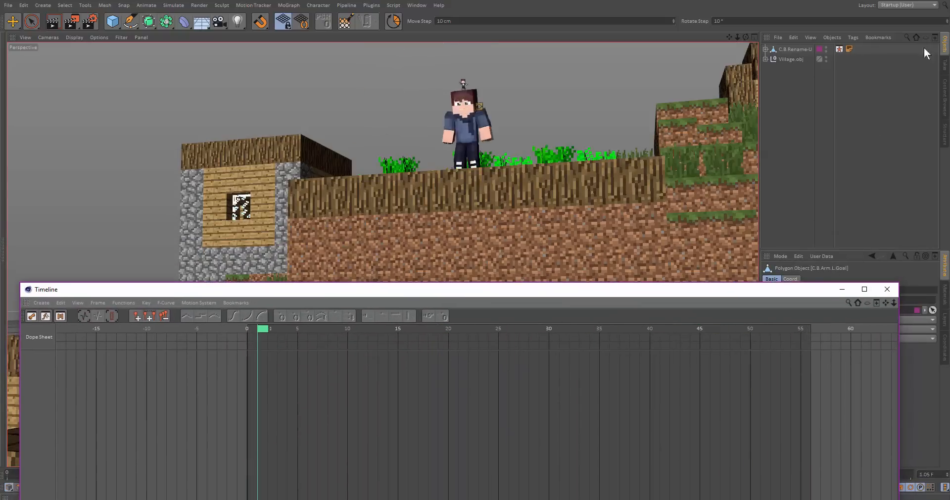
Use the rig's Visual Selector to select all Body and Userdata controllers so their keyframes load in the dope sheet.
double_click(840, 48)
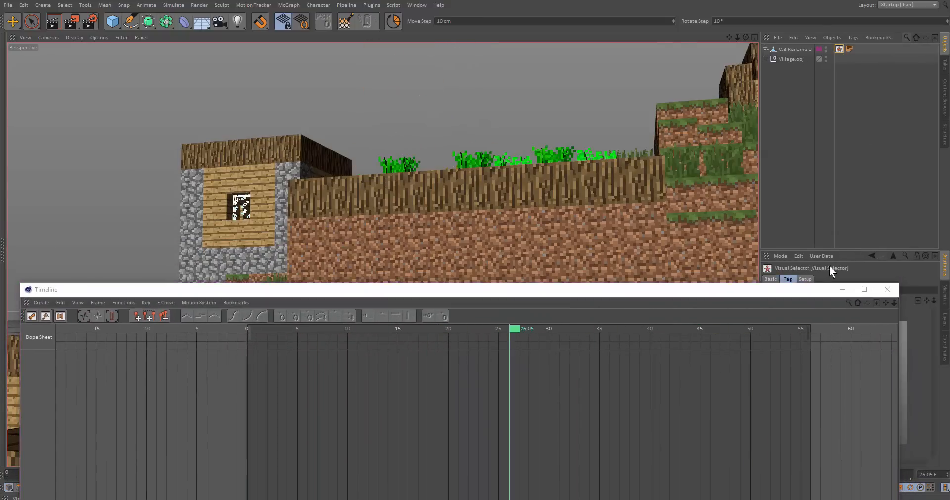
click(681, 93)
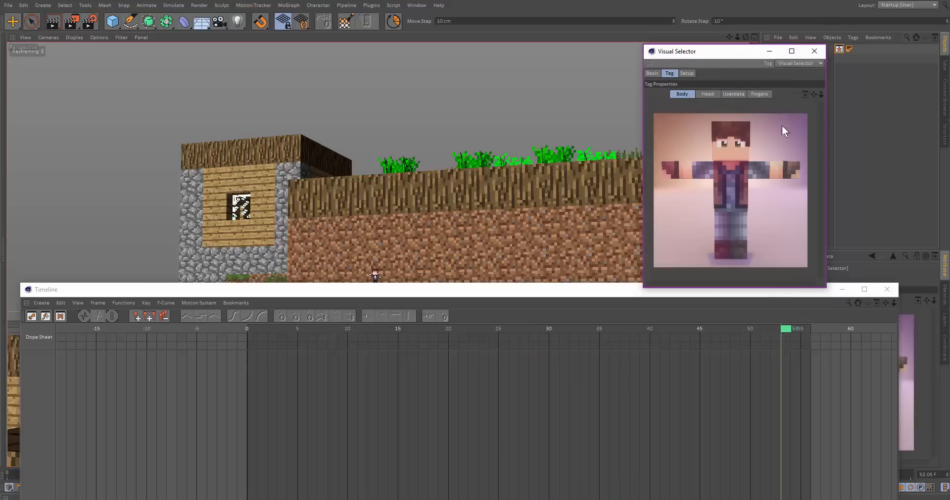
drag(793, 117, 617, 308)
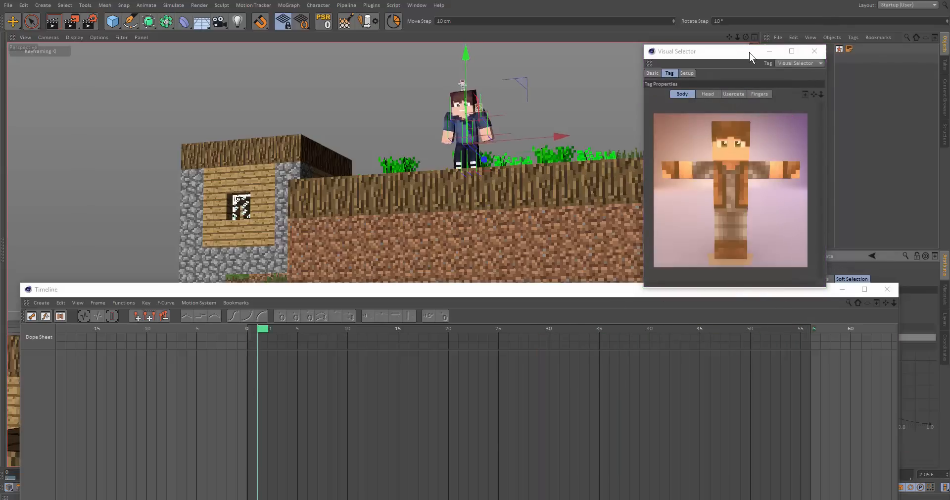
drag(749, 52, 736, 52)
click(720, 93)
drag(614, 309, 614, 309)
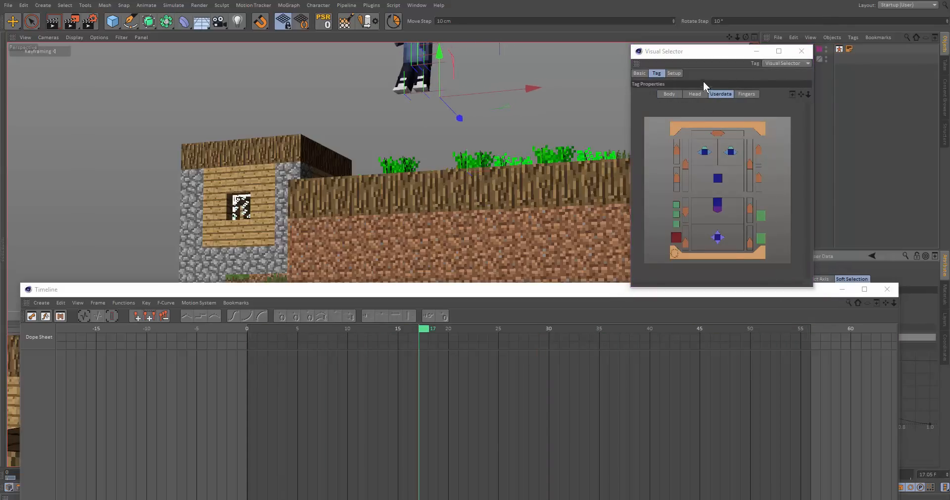
click(800, 52)
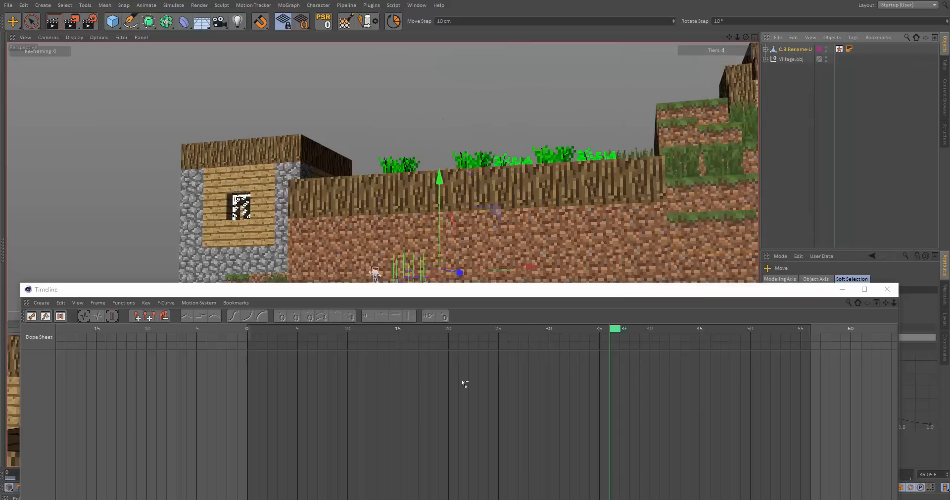
click(283, 352)
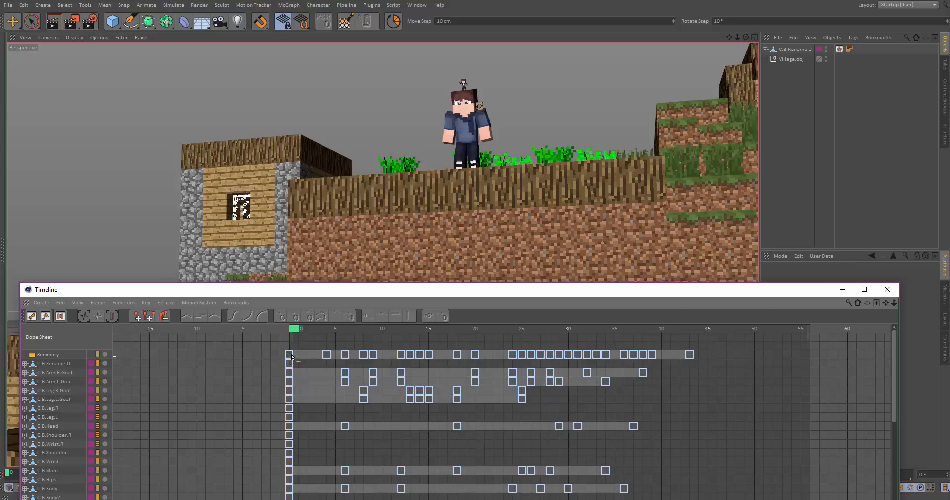
Try moving the first C.B.Rename-U key from frame 0 to frame 2 in the dope sheet, and undo the change.
mouse_move(297, 384)
mouse_down()
mouse_move(314, 384)
mouse_move(304, 386)
mouse_up()
click(292, 364)
drag(295, 367, 310, 367)
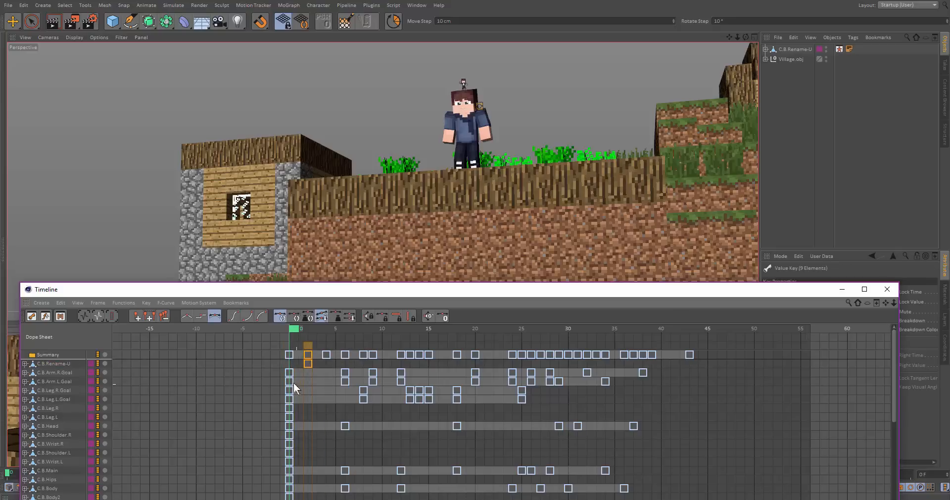
key(ctrl+z)
key(ctrl+z)
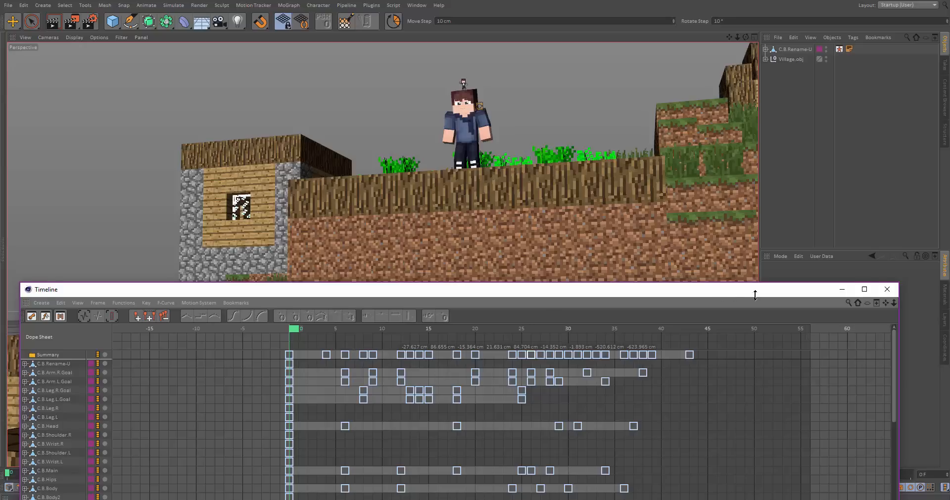
Move the Timeline window up until its full list of controller tracks fits on screen.
mouse_move(755, 295)
mouse_down()
mouse_move(803, 244)
mouse_move(802, 270)
mouse_move(797, 220)
mouse_move(828, 87)
mouse_move(830, 221)
mouse_move(812, 214)
mouse_move(703, 236)
mouse_move(551, 160)
mouse_move(827, 184)
mouse_move(797, 164)
mouse_move(848, 161)
mouse_move(635, 148)
mouse_move(621, 155)
mouse_move(760, 155)
mouse_move(776, 167)
mouse_move(681, 175)
mouse_up()
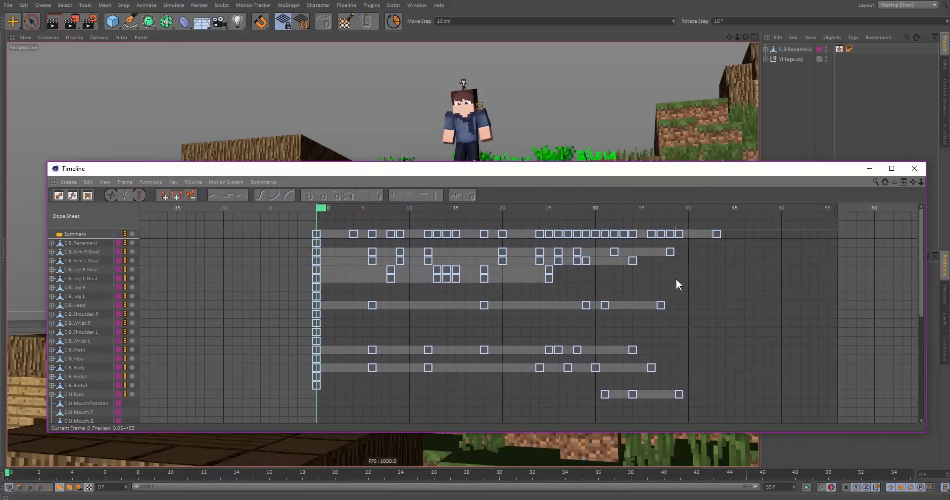
Switch the Timeline to F-Curve mode, show the C.B.Main curves with its tracks expanded, and move the window below the character.
click(74, 196)
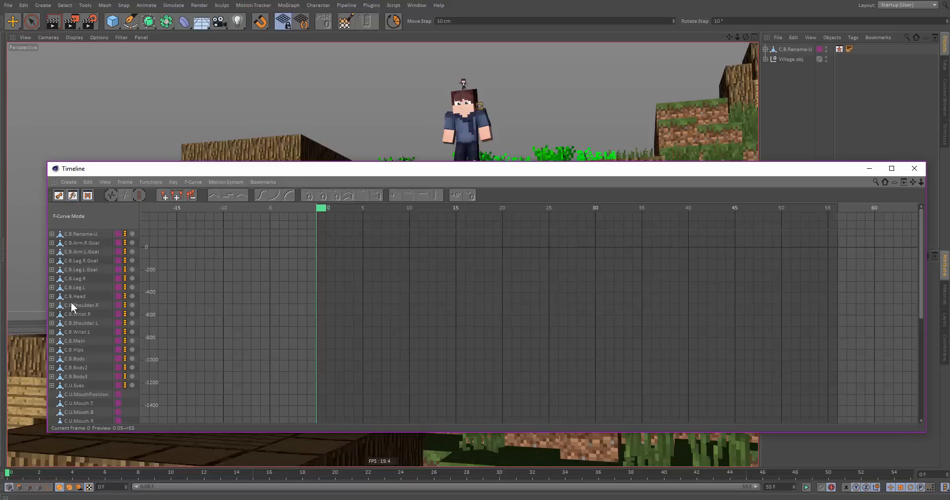
click(76, 341)
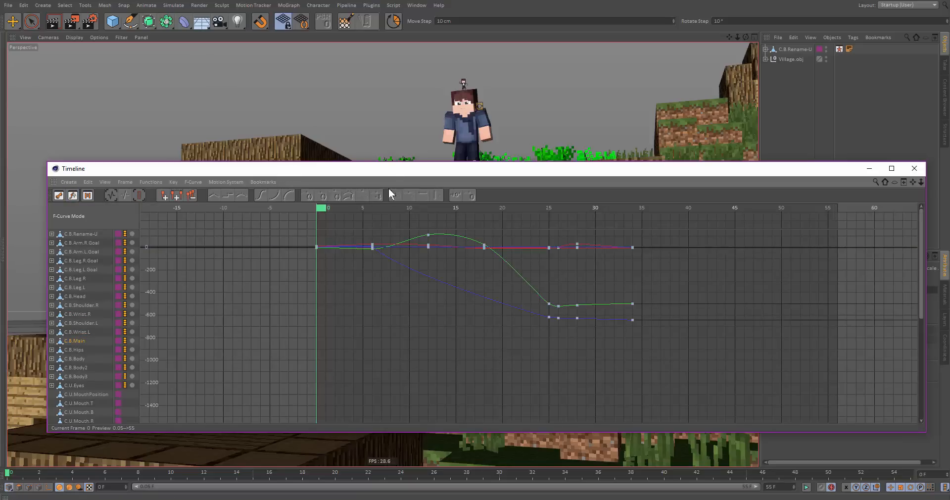
drag(389, 169, 423, 260)
mouse_move(494, 174)
alt+mouse_down()
mouse_move(454, 142)
mouse_move(497, 191)
alt+mouse_up()
click(85, 431)
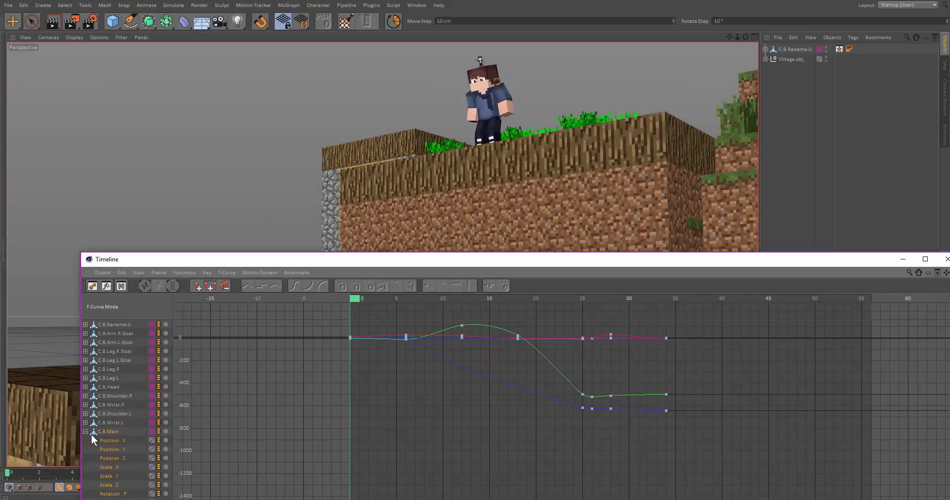
Examine C.B.Main's Position X, Position Y, Position Z and Rotation H curves one at a time.
click(111, 441)
scroll(114, 452, down, 2)
click(120, 393)
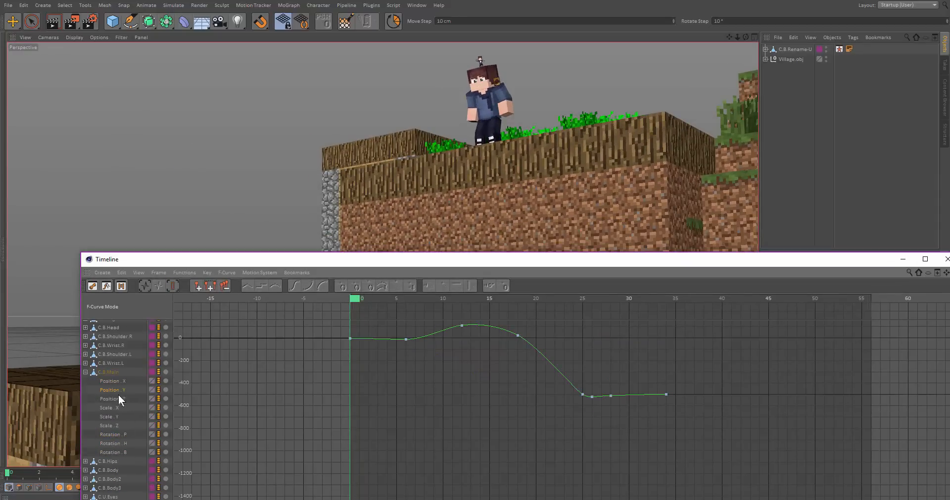
click(119, 382)
click(123, 399)
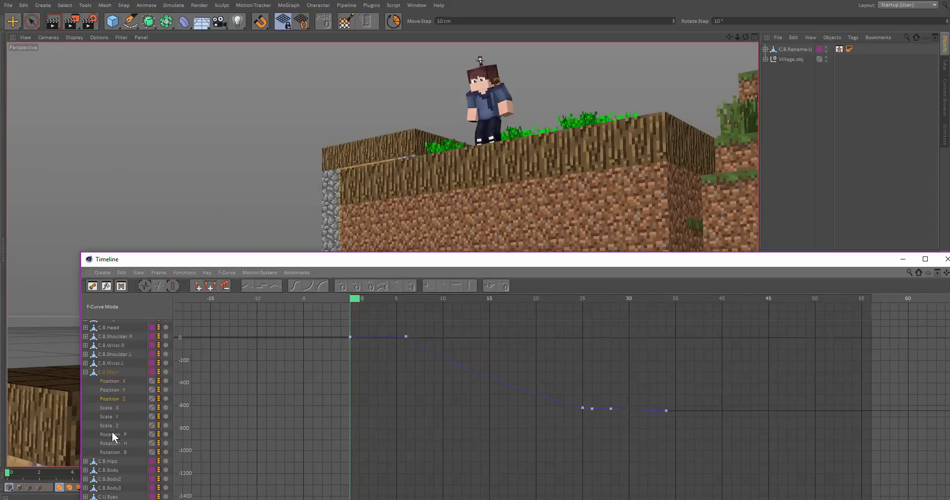
click(115, 444)
Display C.B.Main's Position X, Position Y and Position Z curves together in the graph.
click(116, 393)
click(118, 398)
shift+click(120, 381)
alt+right_drag(536, 409, 592, 340)
alt+middle_drag(592, 340, 601, 354)
mouse_move(600, 354)
alt+right_down()
mouse_move(605, 360)
mouse_move(605, 349)
alt+right_up()
alt+middle_drag(605, 349, 626, 361)
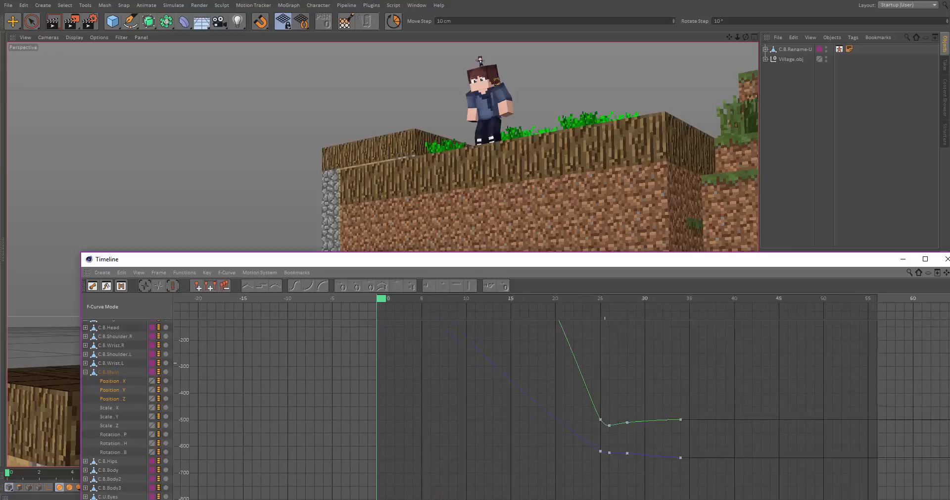
alt+right_drag(625, 361, 626, 337)
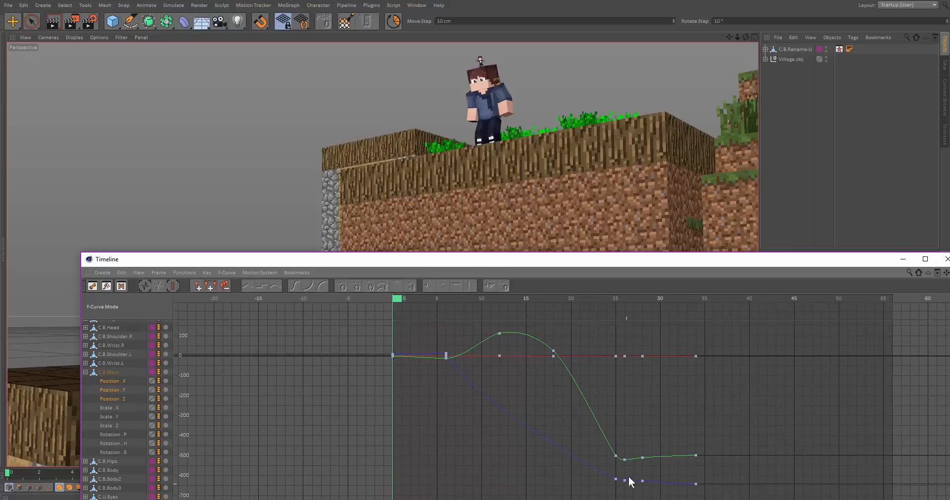
Play the jump animation and examine the tangents of C.B.Main's Position Y keys at frames 12 and 6.
key(F8)
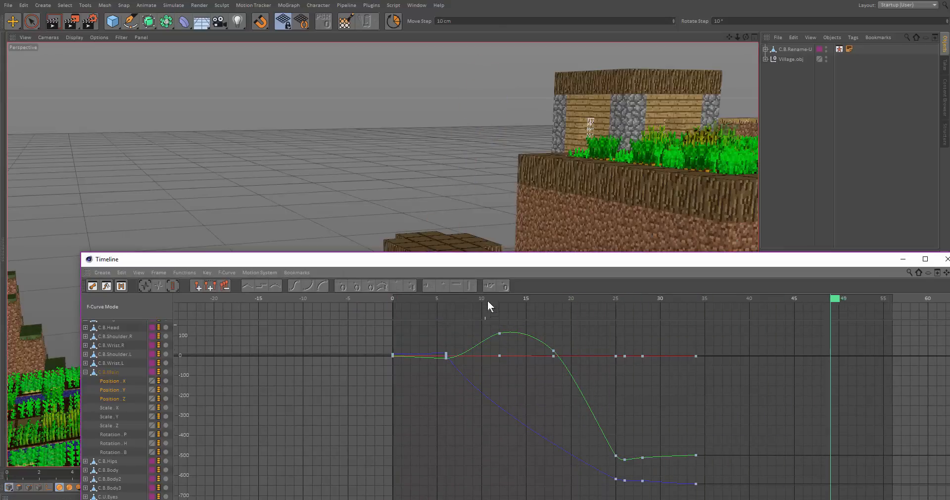
key(F8)
drag(492, 322, 515, 339)
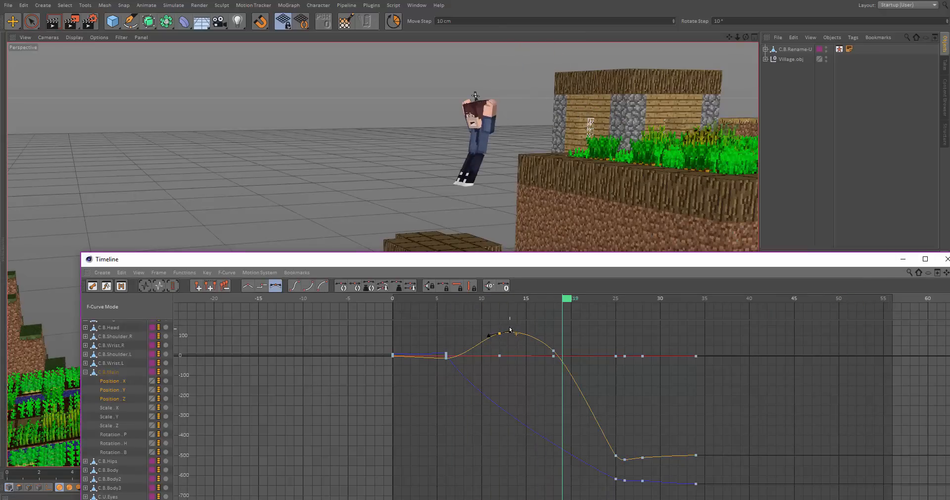
click(563, 357)
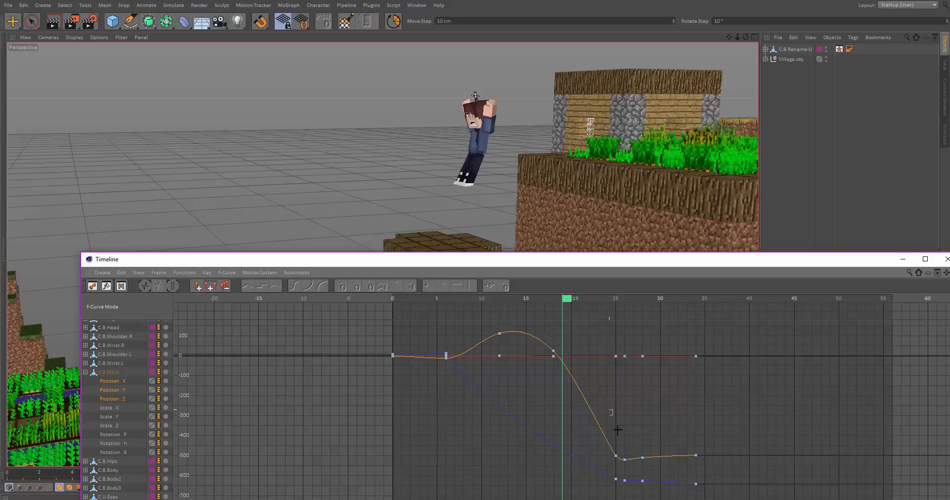
drag(617, 429, 625, 444)
click(463, 359)
click(448, 356)
click(463, 360)
click(448, 358)
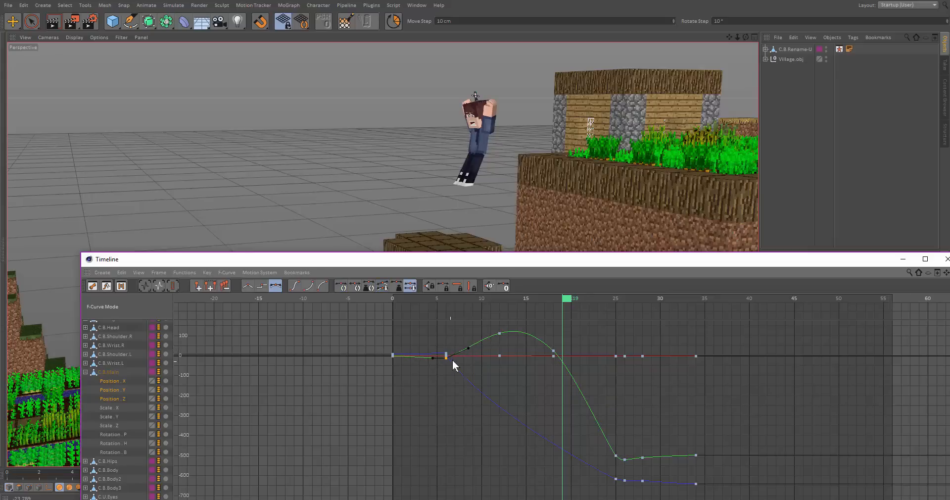
Try steepening the Position Z curve with the outgoing tangent of its frame 6 key, and undo the change.
drag(529, 305, 505, 298)
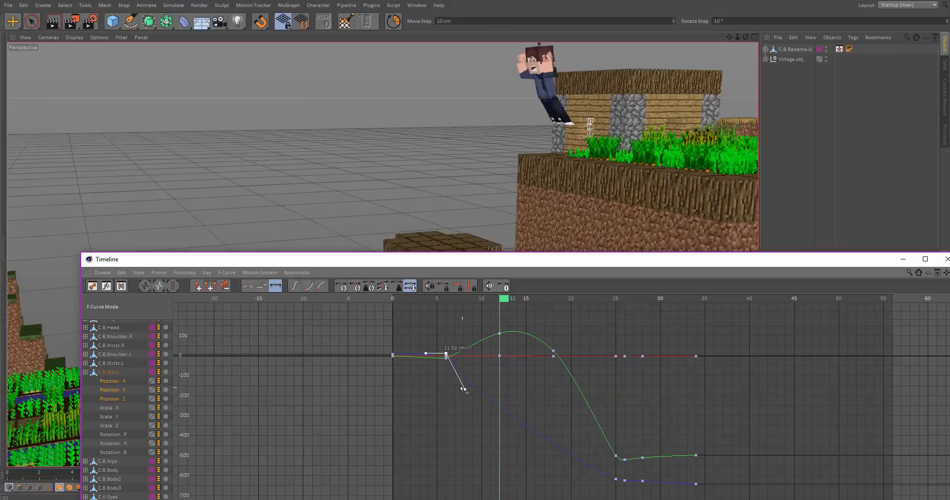
drag(463, 389, 478, 425)
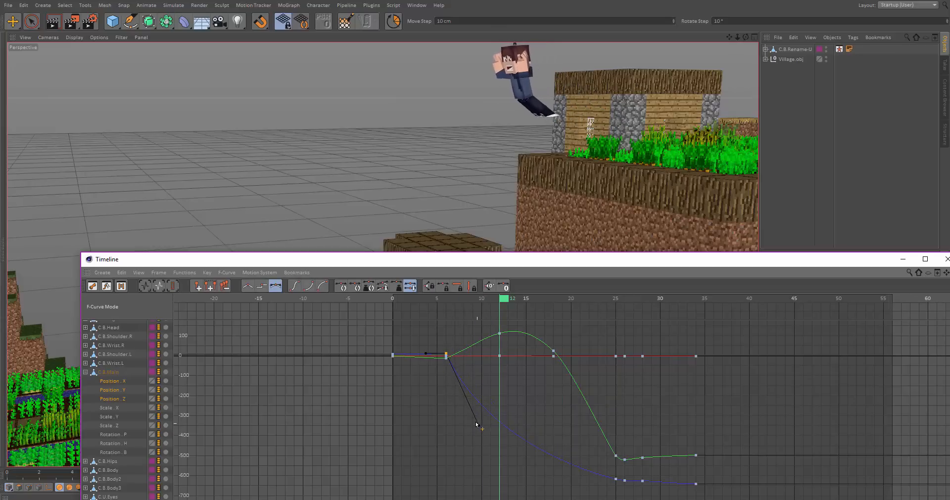
drag(497, 303, 515, 317)
key(ctrl+z)
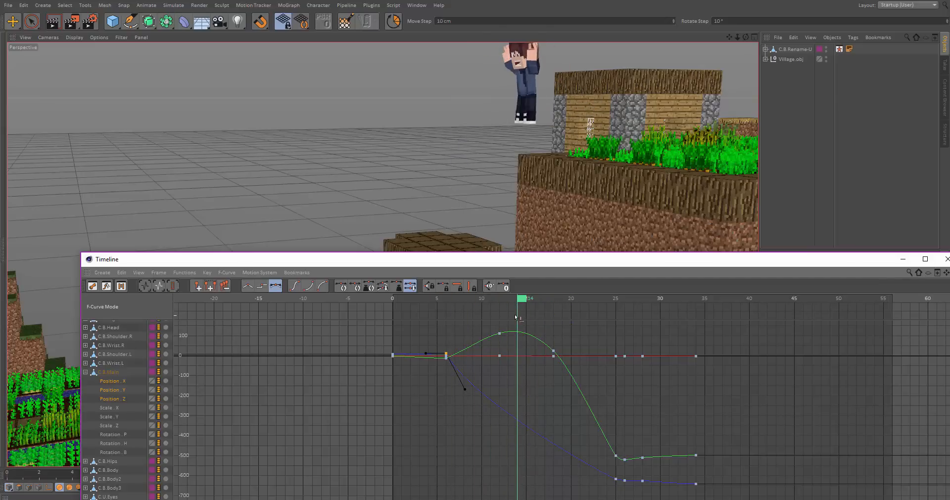
Try adding a key to the Position Z curve at frame 14 and moving it up, and undo both changes.
ctrl+click(517, 420)
drag(518, 428, 515, 352)
key(ctrl+z)
key(ctrl+z)
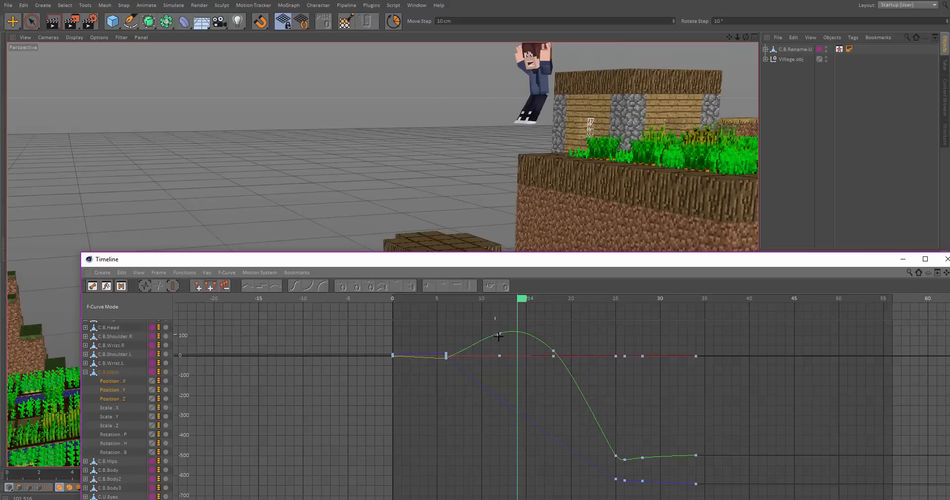
Delete the Position Y key at frame 12 and reshape the jump arc with the tangents of the frame 6 and 18 keys.
key(ctrl+z)
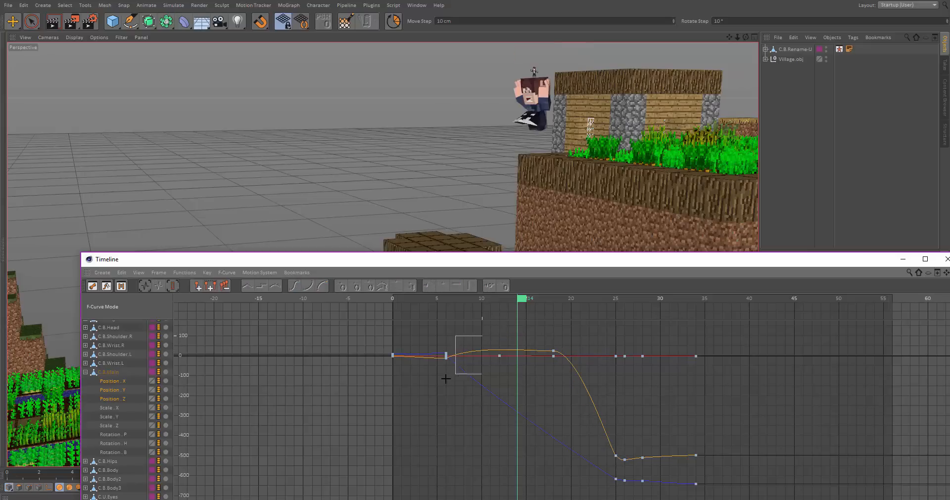
click(446, 358)
click(449, 362)
click(447, 357)
click(476, 350)
click(445, 357)
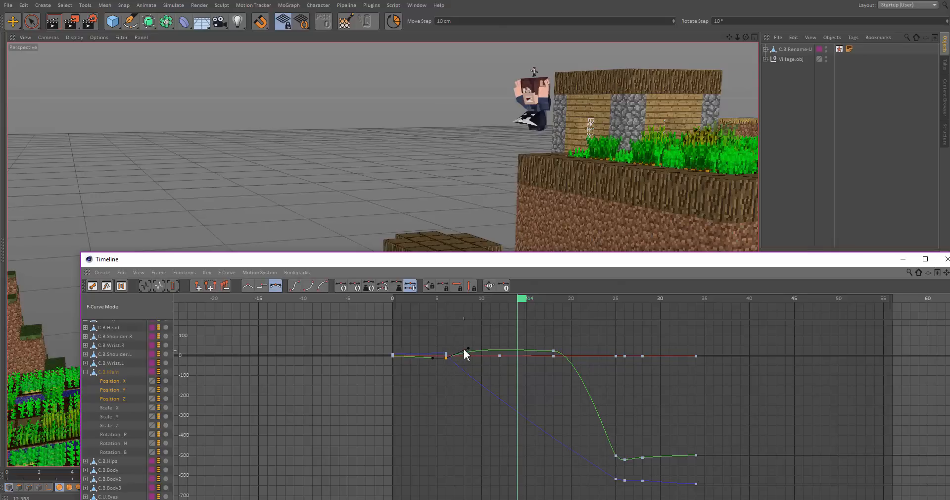
drag(467, 349, 477, 328)
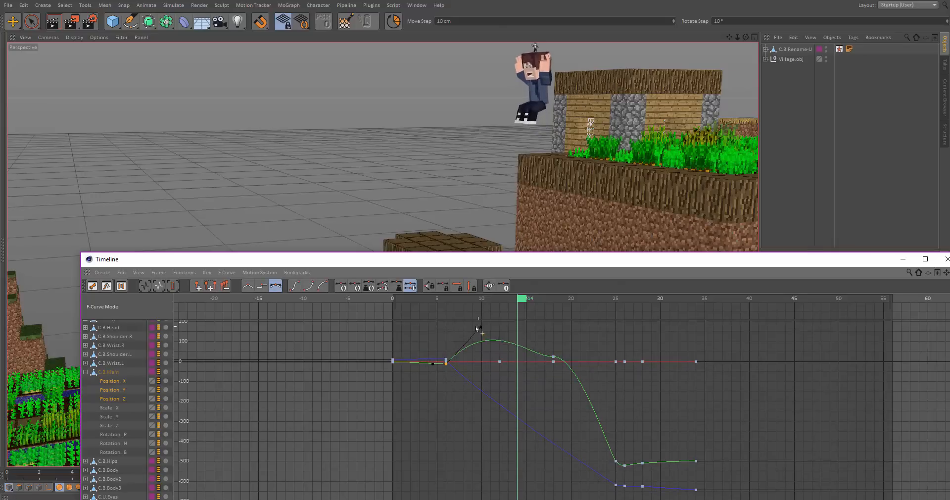
drag(572, 357, 564, 373)
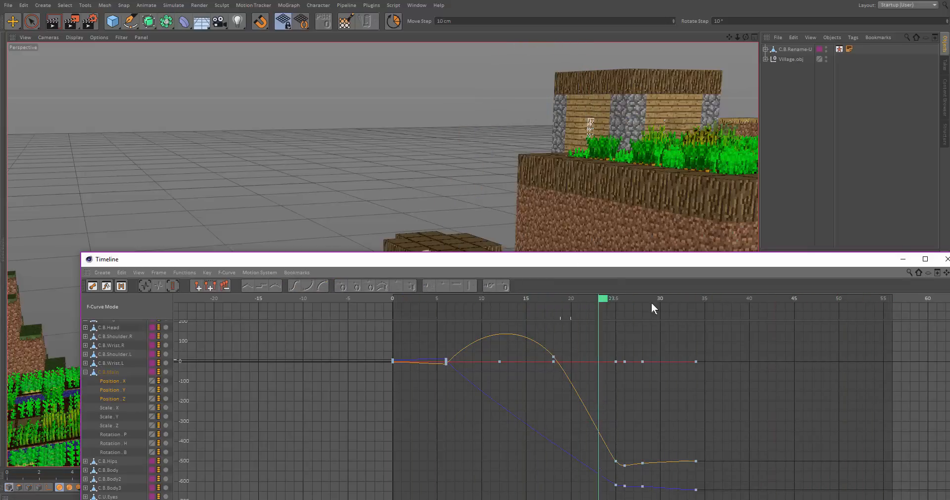
Try Linear and Step interpolation on C.B.Main's position keys from frame 6 onward, restoring Spline interpolation after each.
click(446, 363)
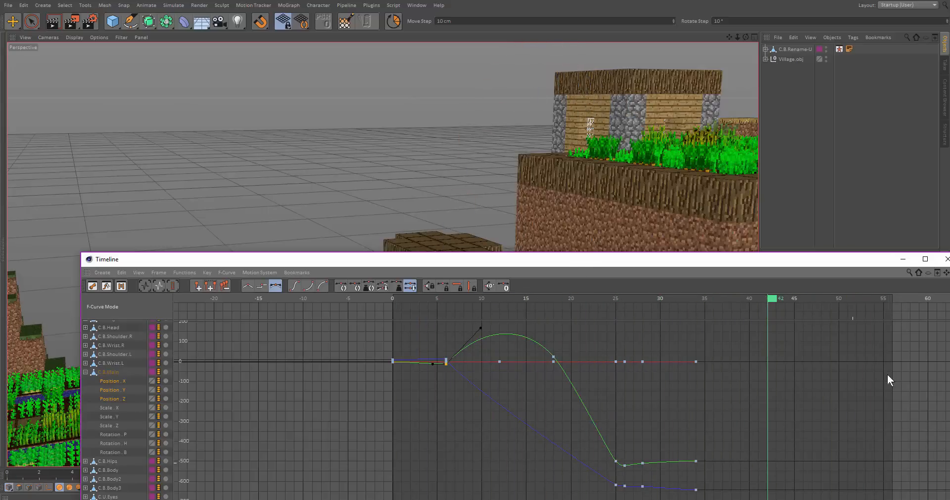
drag(732, 473, 559, 372)
drag(711, 438, 584, 488)
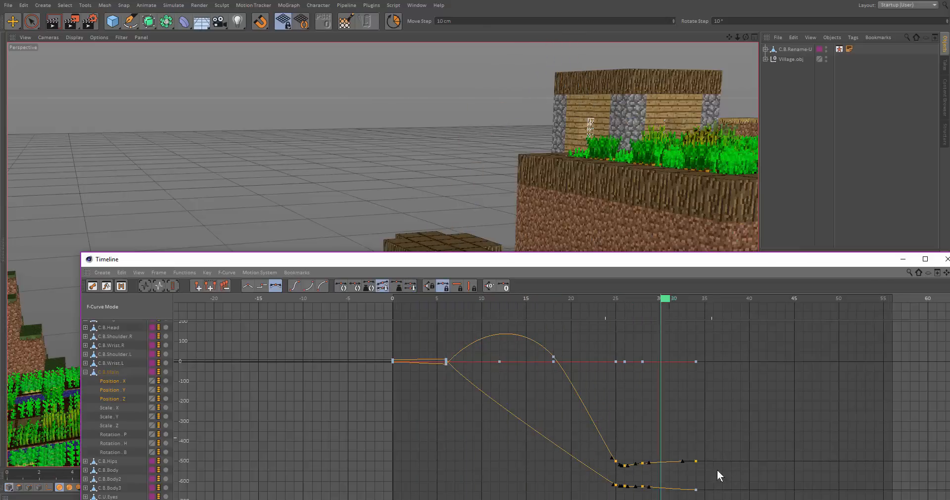
drag(417, 293, 417, 294)
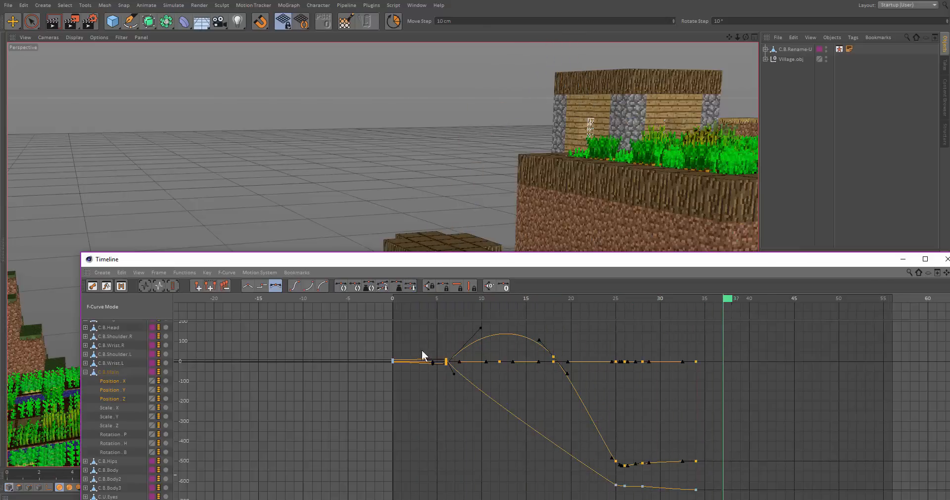
click(248, 285)
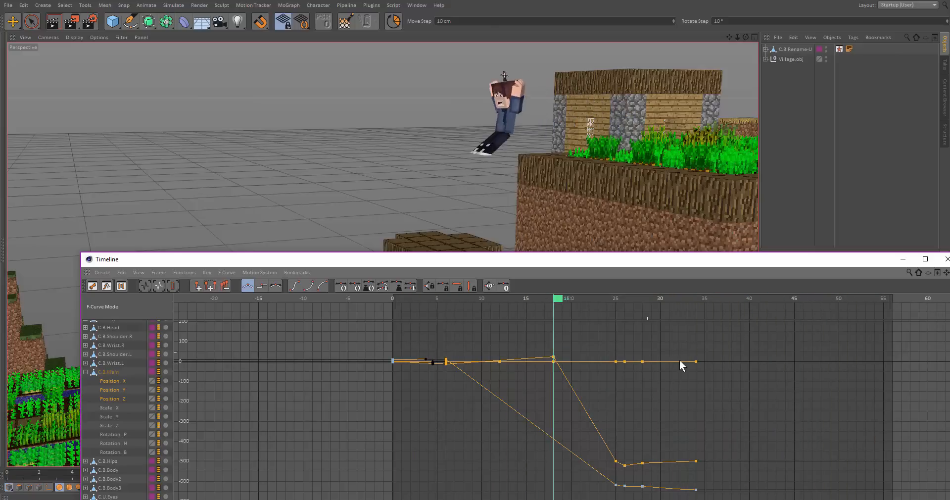
click(280, 284)
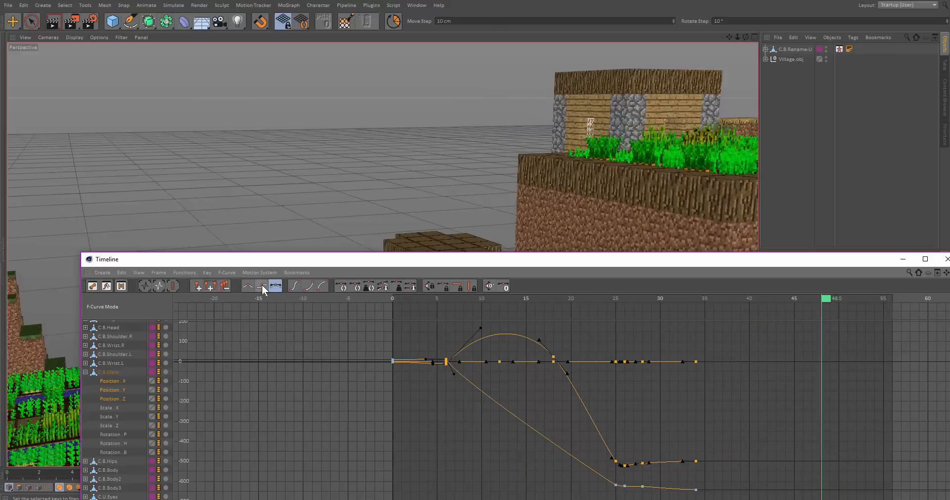
click(262, 286)
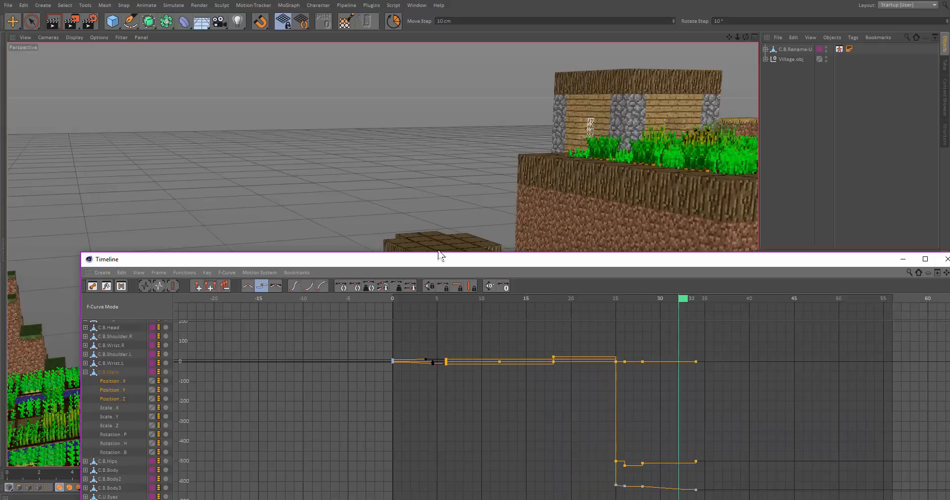
key(ctrl+z)
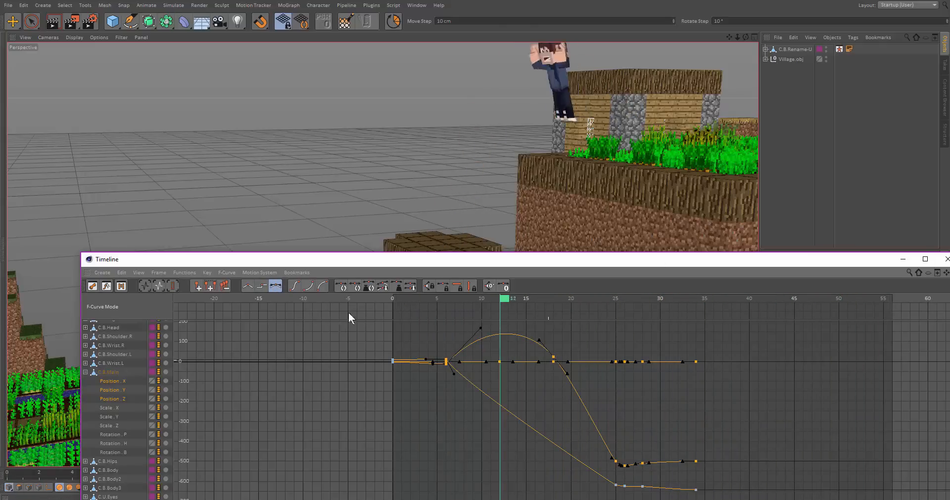
click(297, 286)
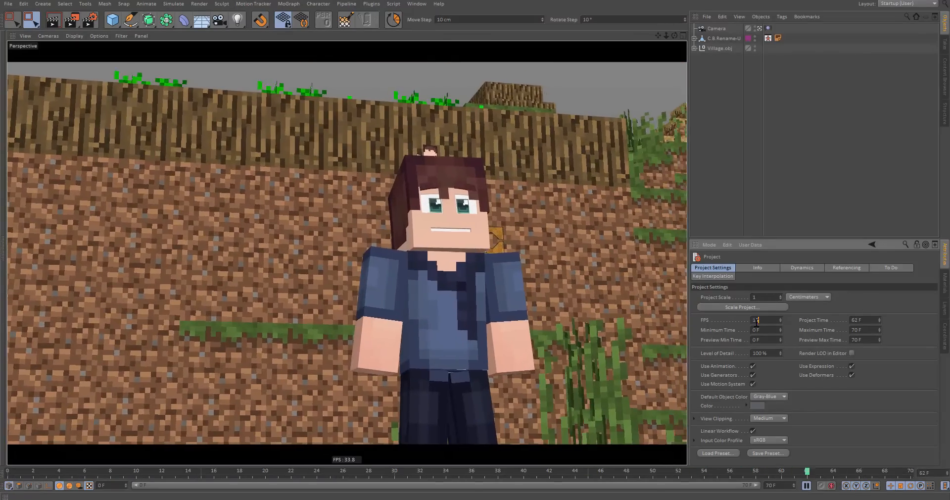
Set the project's frame rate to 30 FPS.
drag(759, 320, 717, 324)
text(30)
key(Return)
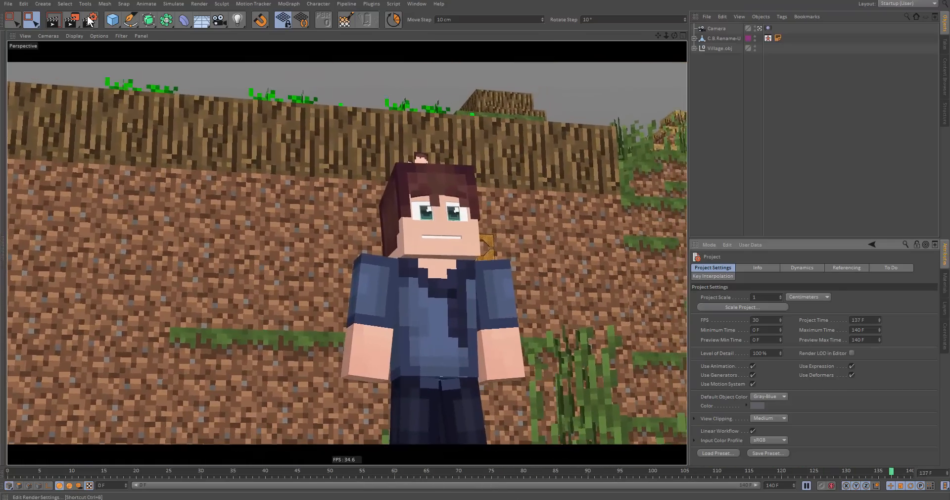
Set the render settings to use the Hardware OpenGL renderer with the frame range All Frames.
click(90, 20)
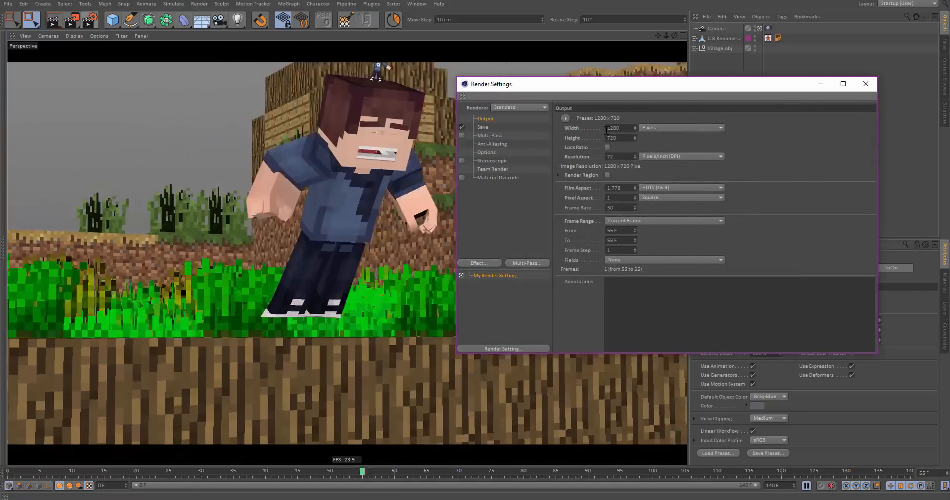
click(520, 107)
click(516, 147)
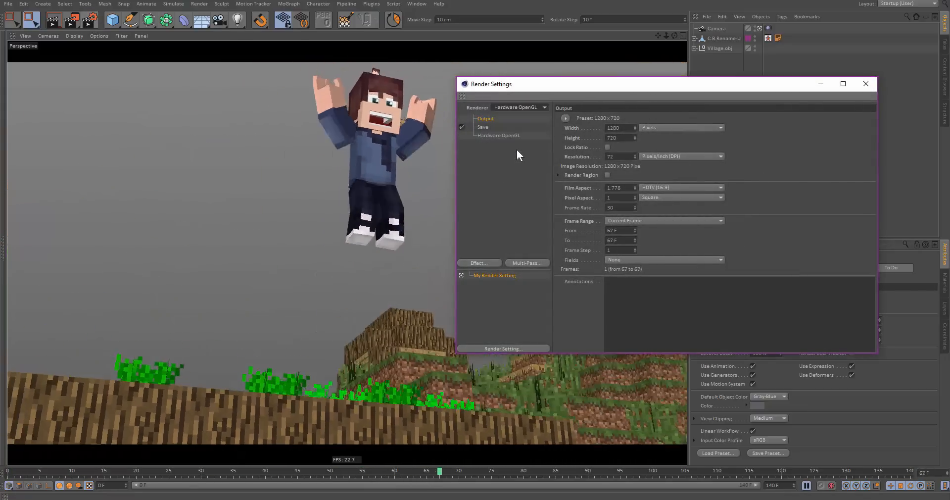
click(486, 126)
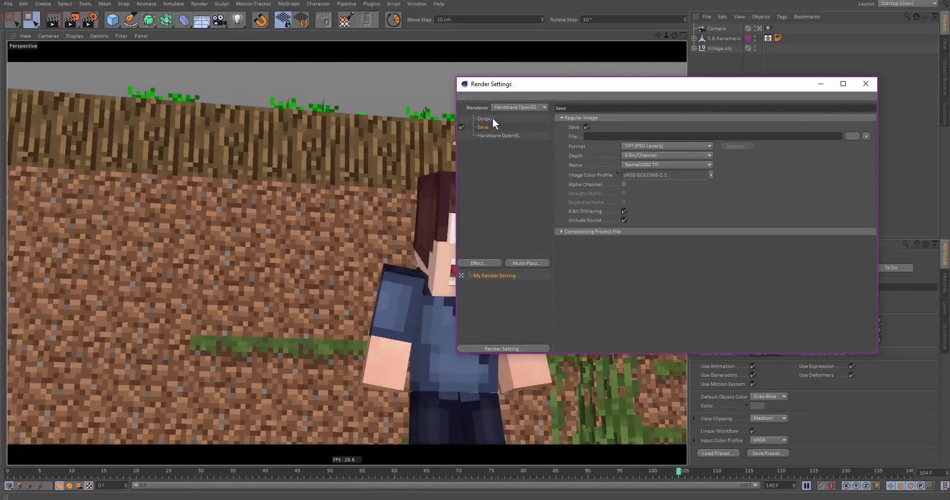
click(490, 119)
click(658, 220)
click(655, 252)
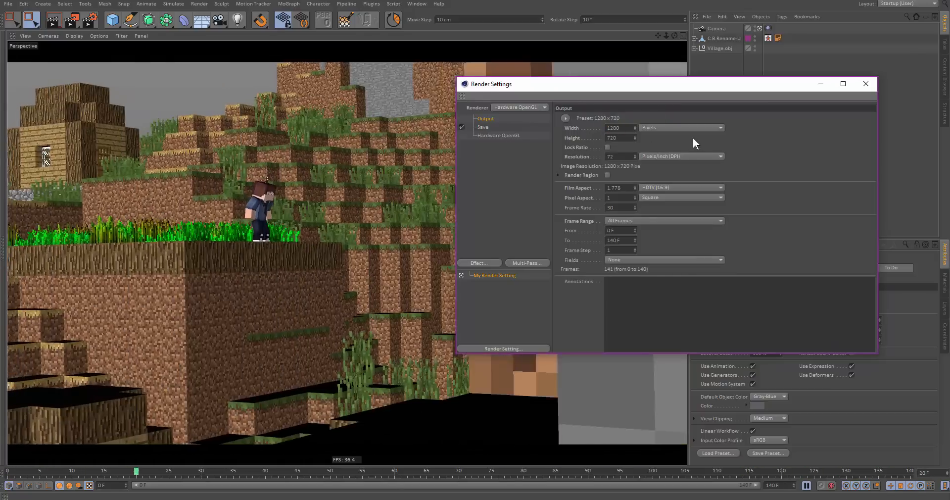
Lock the render output's ratio with a width of 800 pixels, and open the Hardware OpenGL settings.
click(607, 147)
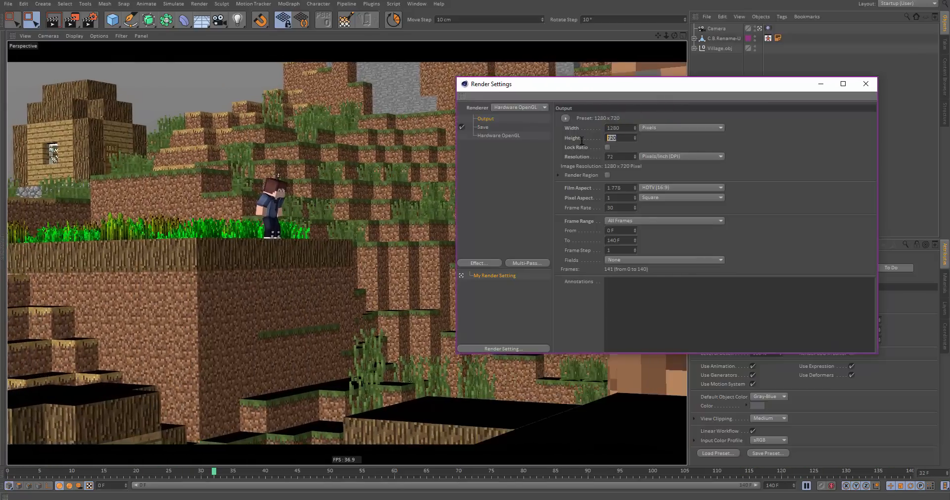
double_click(618, 127)
text(800)
key(Return)
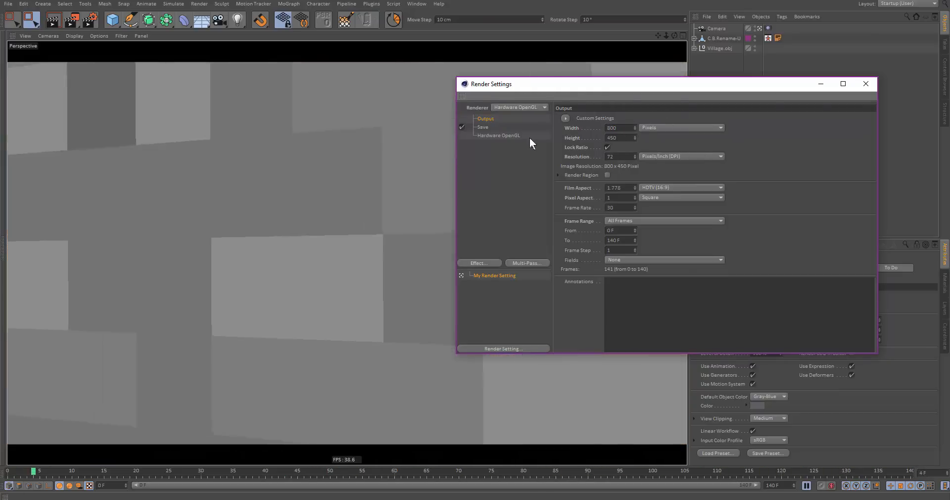
click(499, 135)
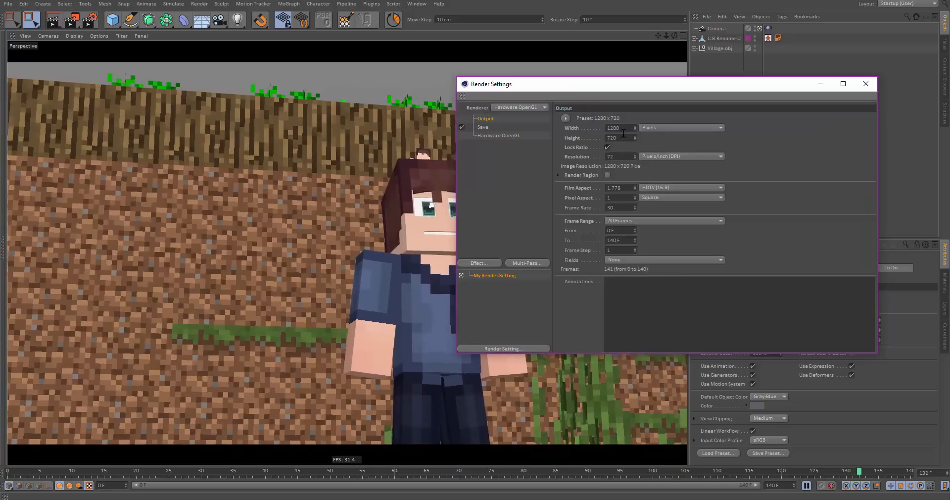
Set the render output width to 800 pixels with the ratio locked, and open the Save settings.
double_click(619, 128)
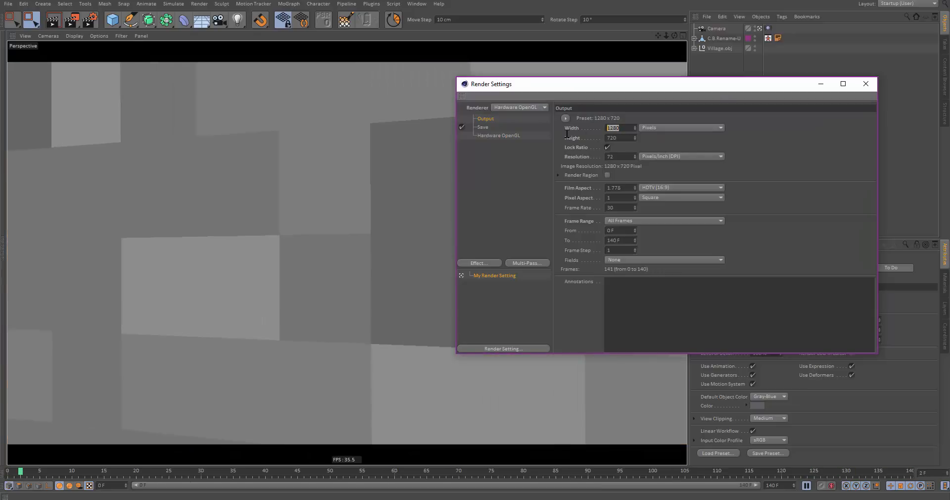
text(800)
key(Return)
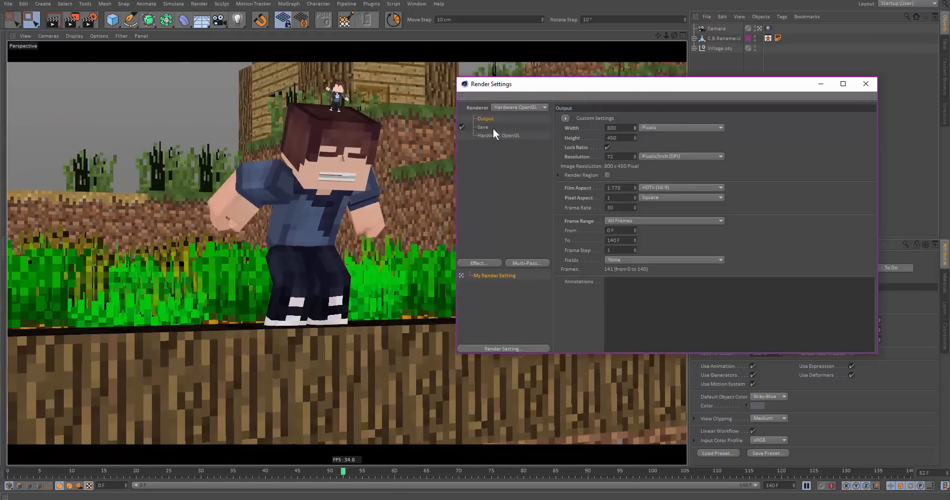
click(491, 127)
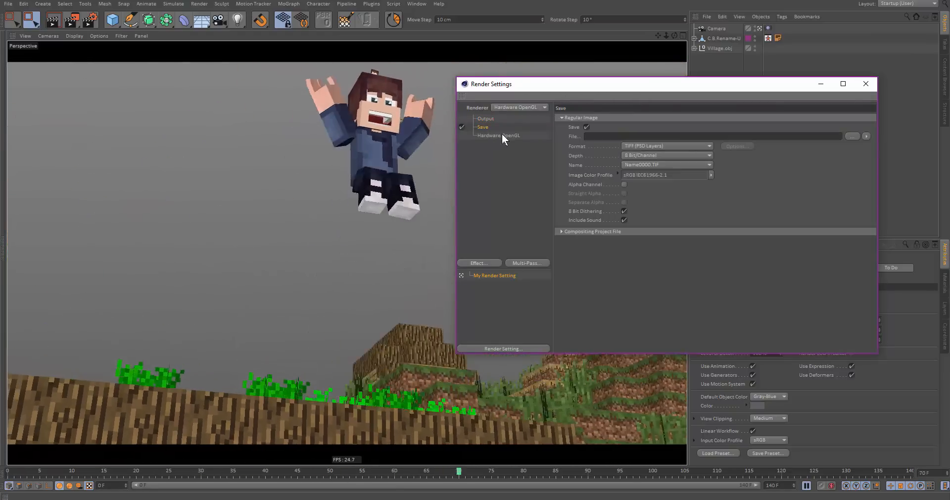
Set the Hardware OpenGL anti-aliasing to 4 and close the render settings.
click(502, 134)
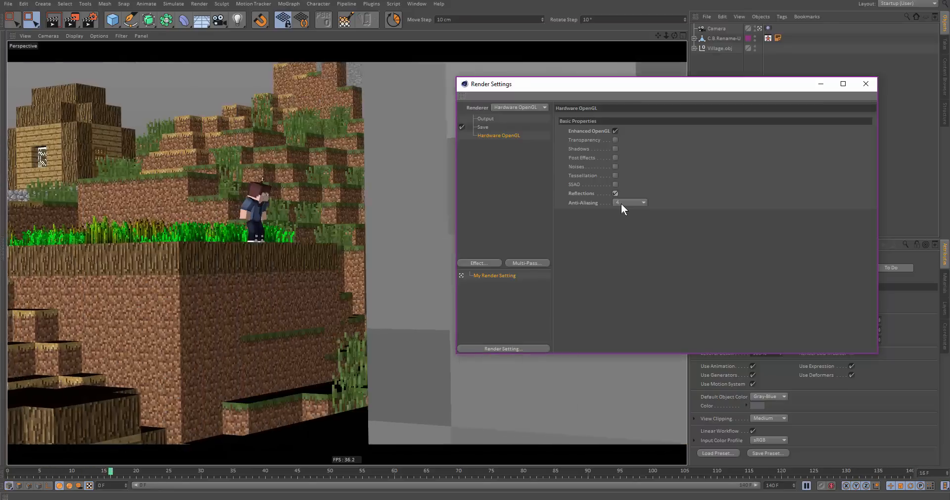
click(624, 202)
click(630, 230)
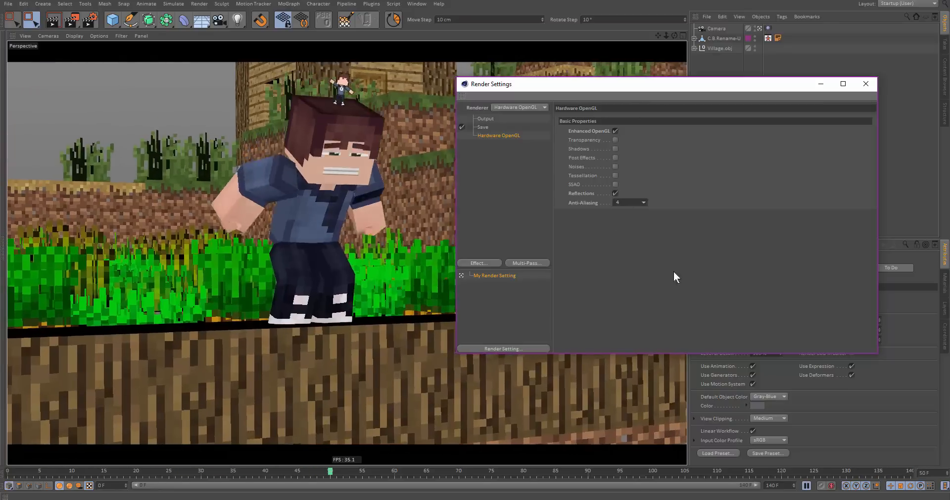
click(862, 87)
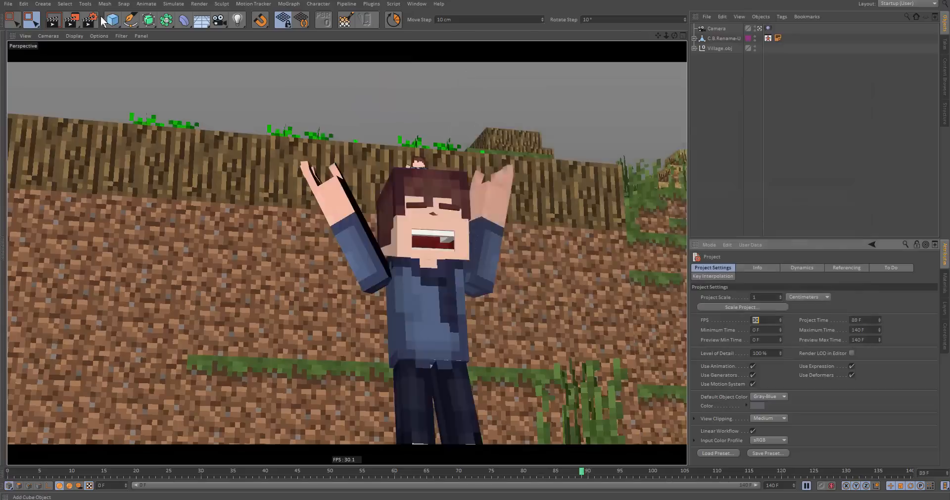
Render the animation to the Picture Viewer without saving, and scrub back through the rendered frames before closing the viewer.
click(72, 19)
click(71, 21)
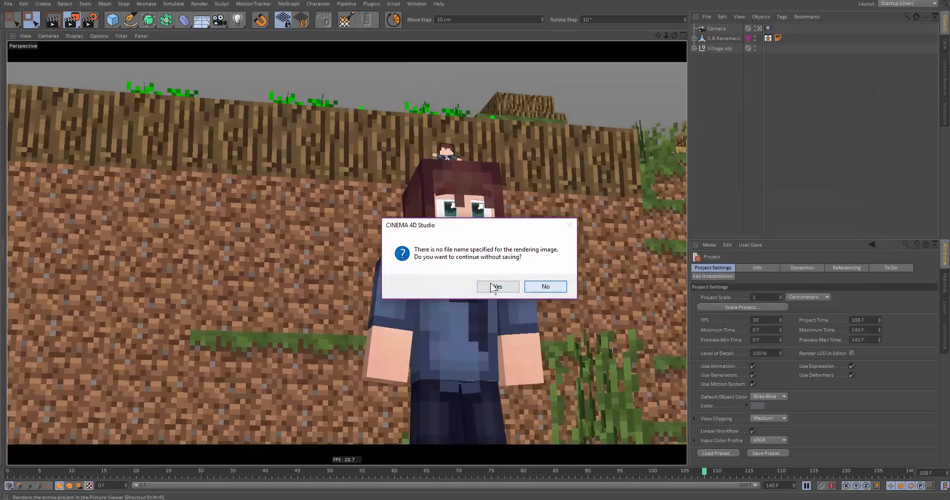
click(493, 286)
drag(393, 124, 569, 0)
scroll(362, 317, up, 2)
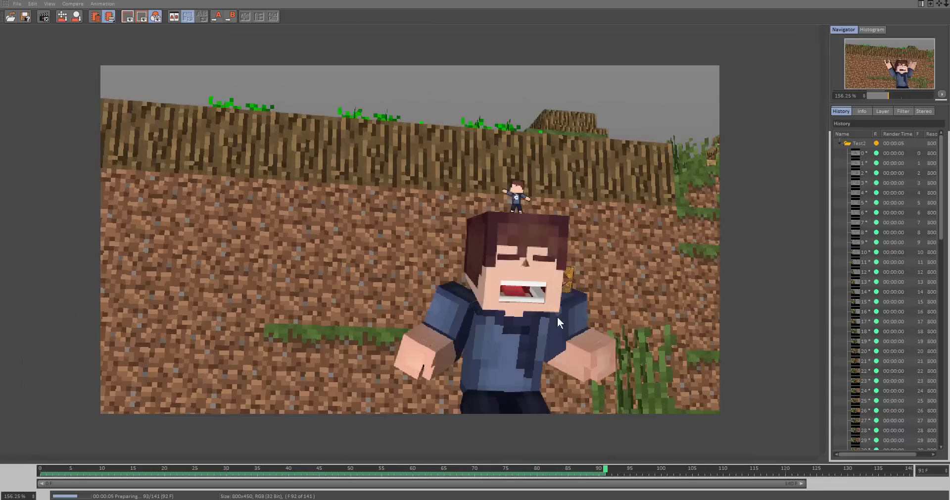
drag(606, 468, 63, 458)
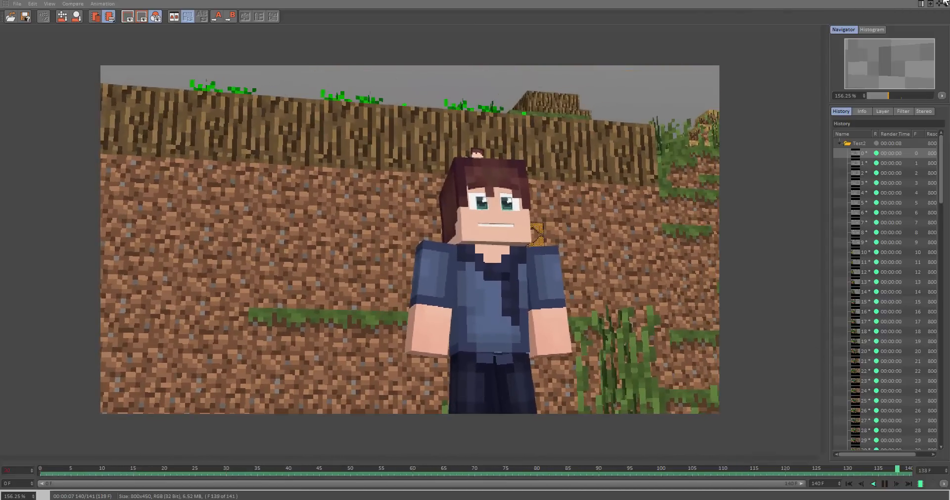
click(946, 3)
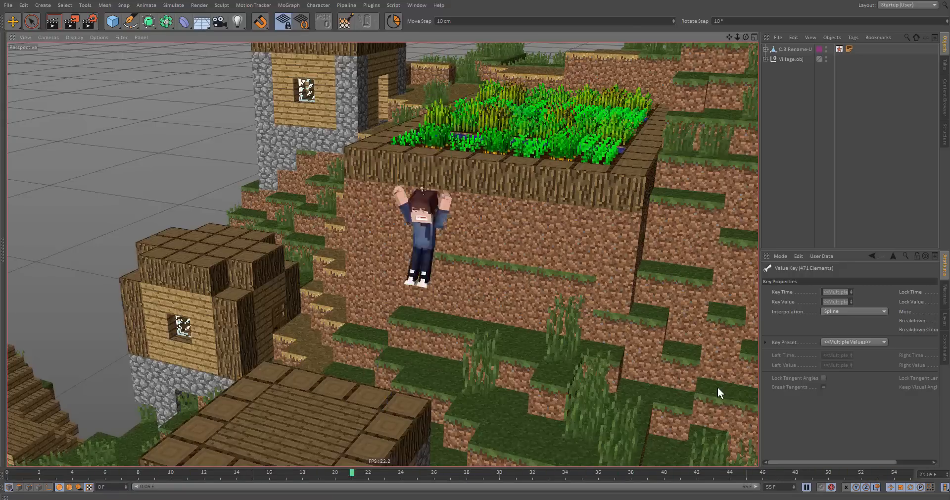
Add a camera object to the scene.
drag(214, 20, 260, 30)
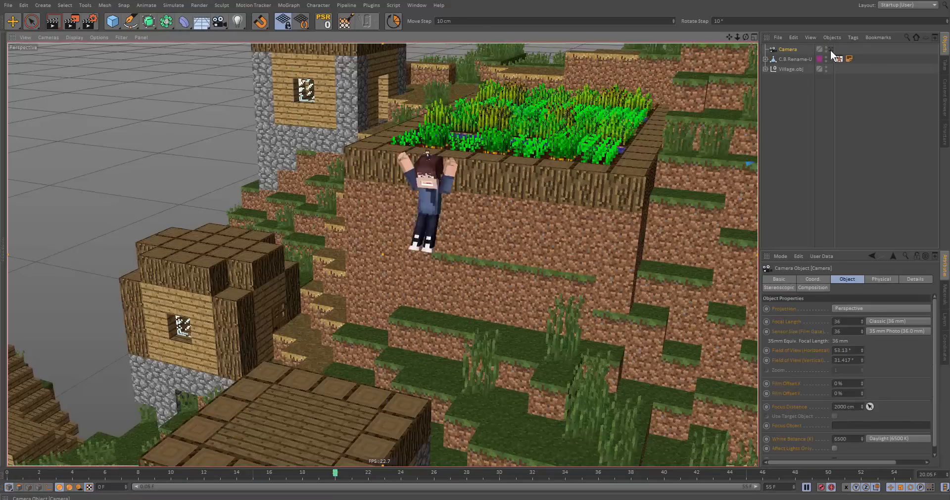